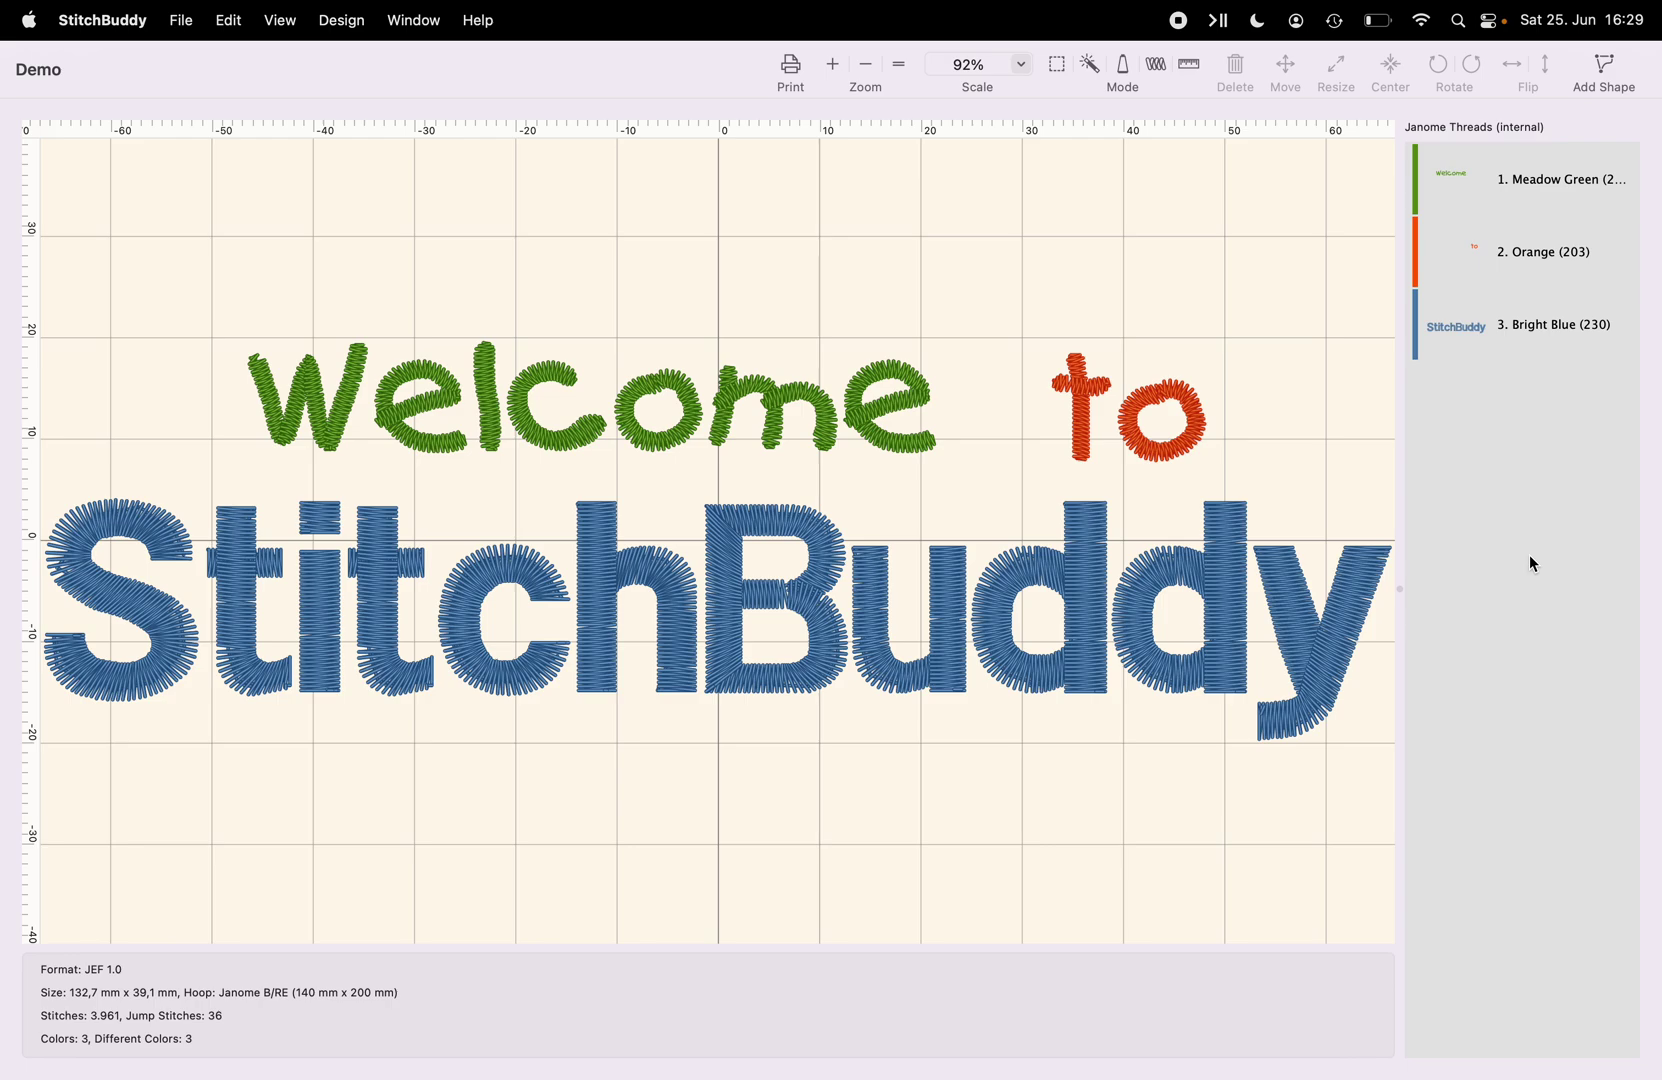
- Scroll the canvas up and right to show empty space above the embroidery, then open the Design menu
click(195, 14)
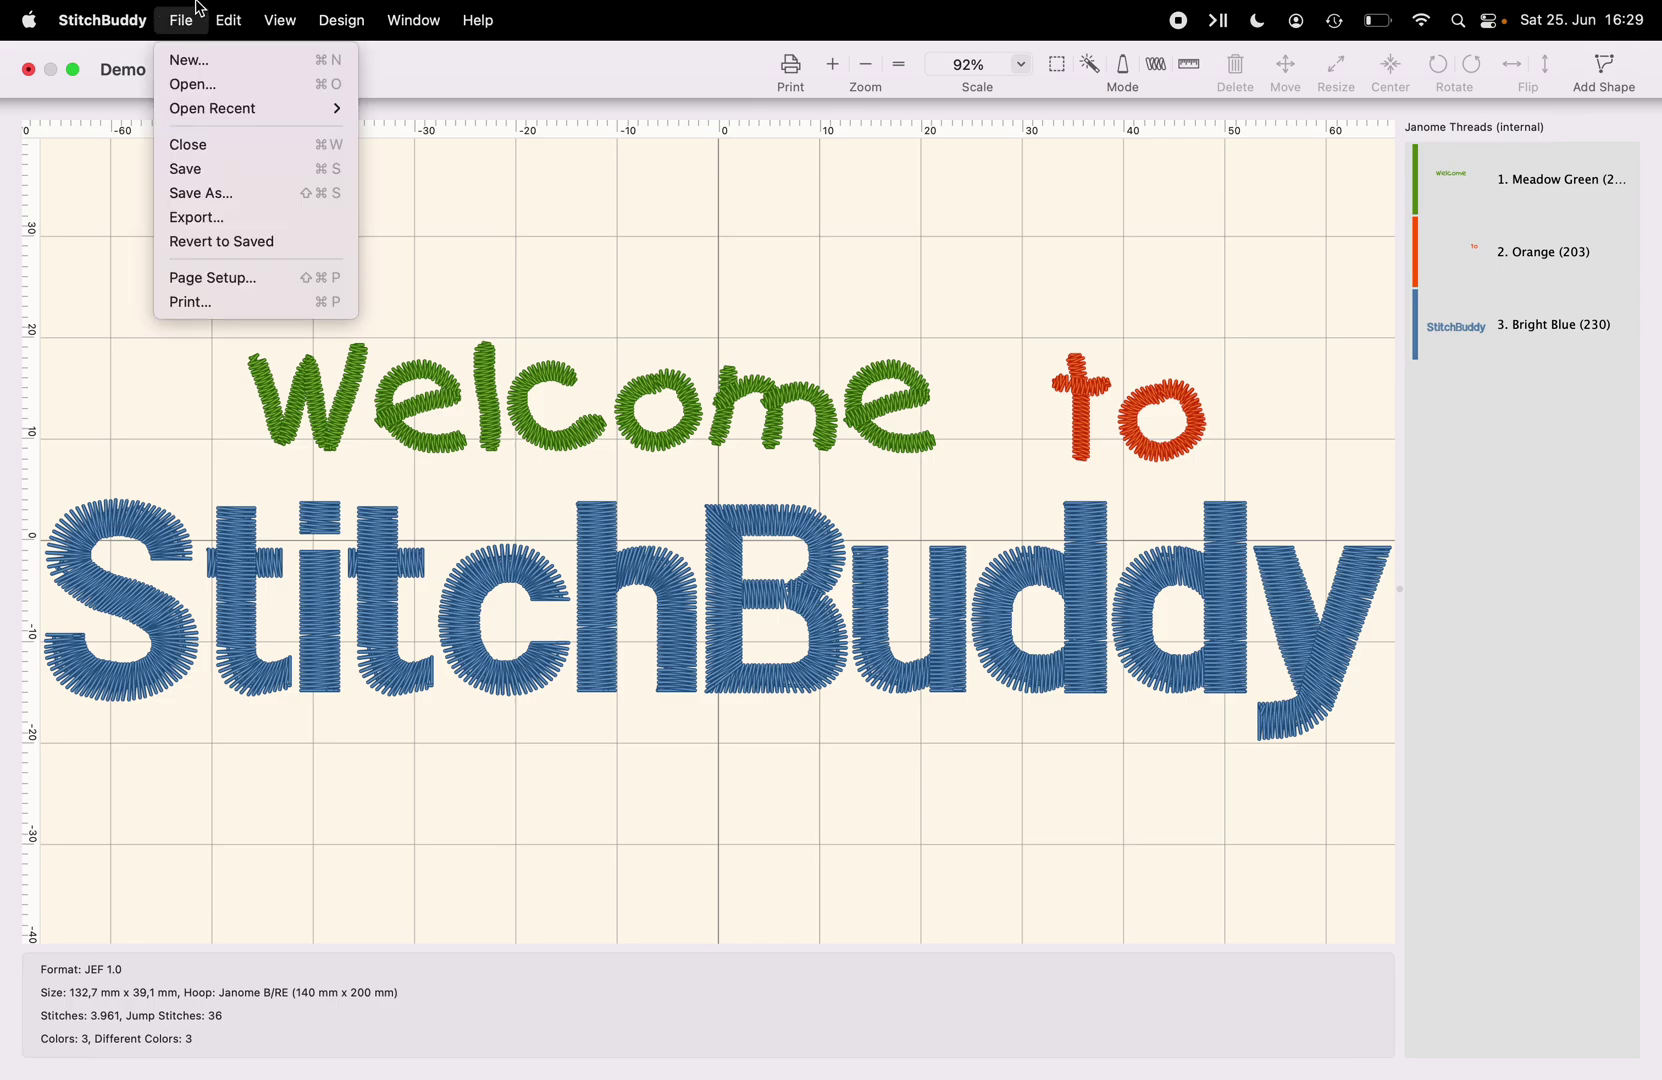
click(196, 14)
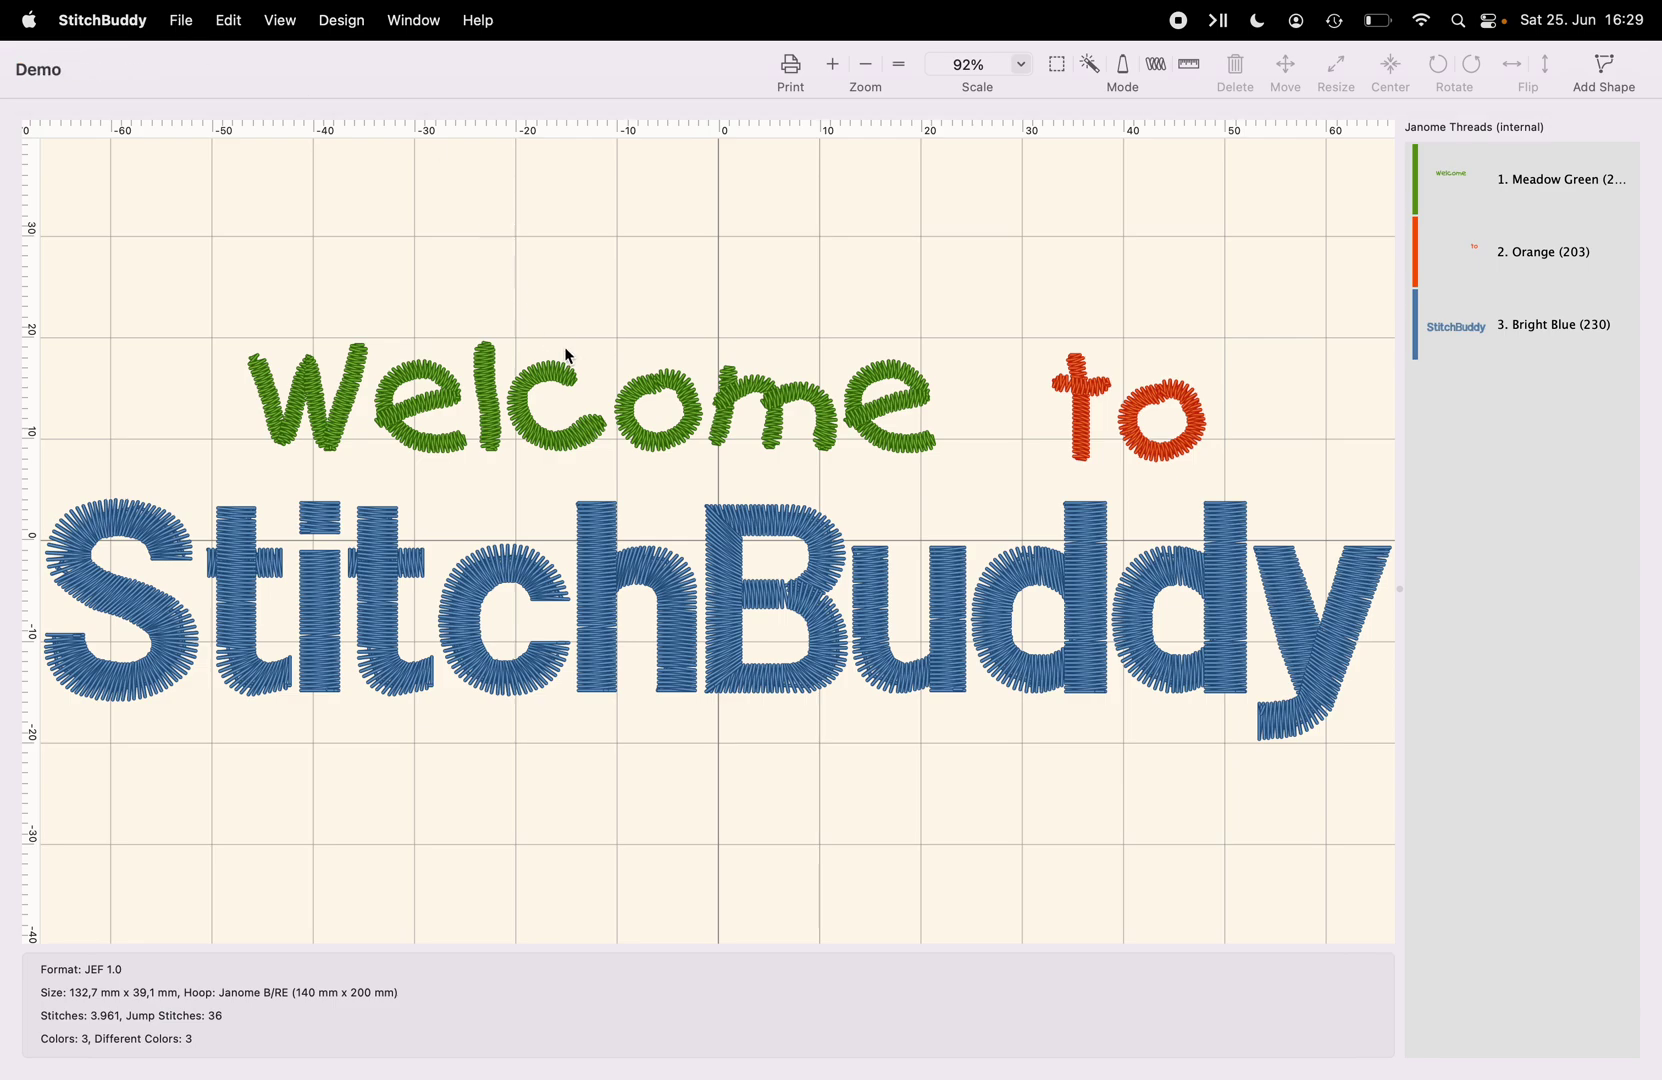
scroll(600, 360, up, 4)
scroll(600, 360, right, 5)
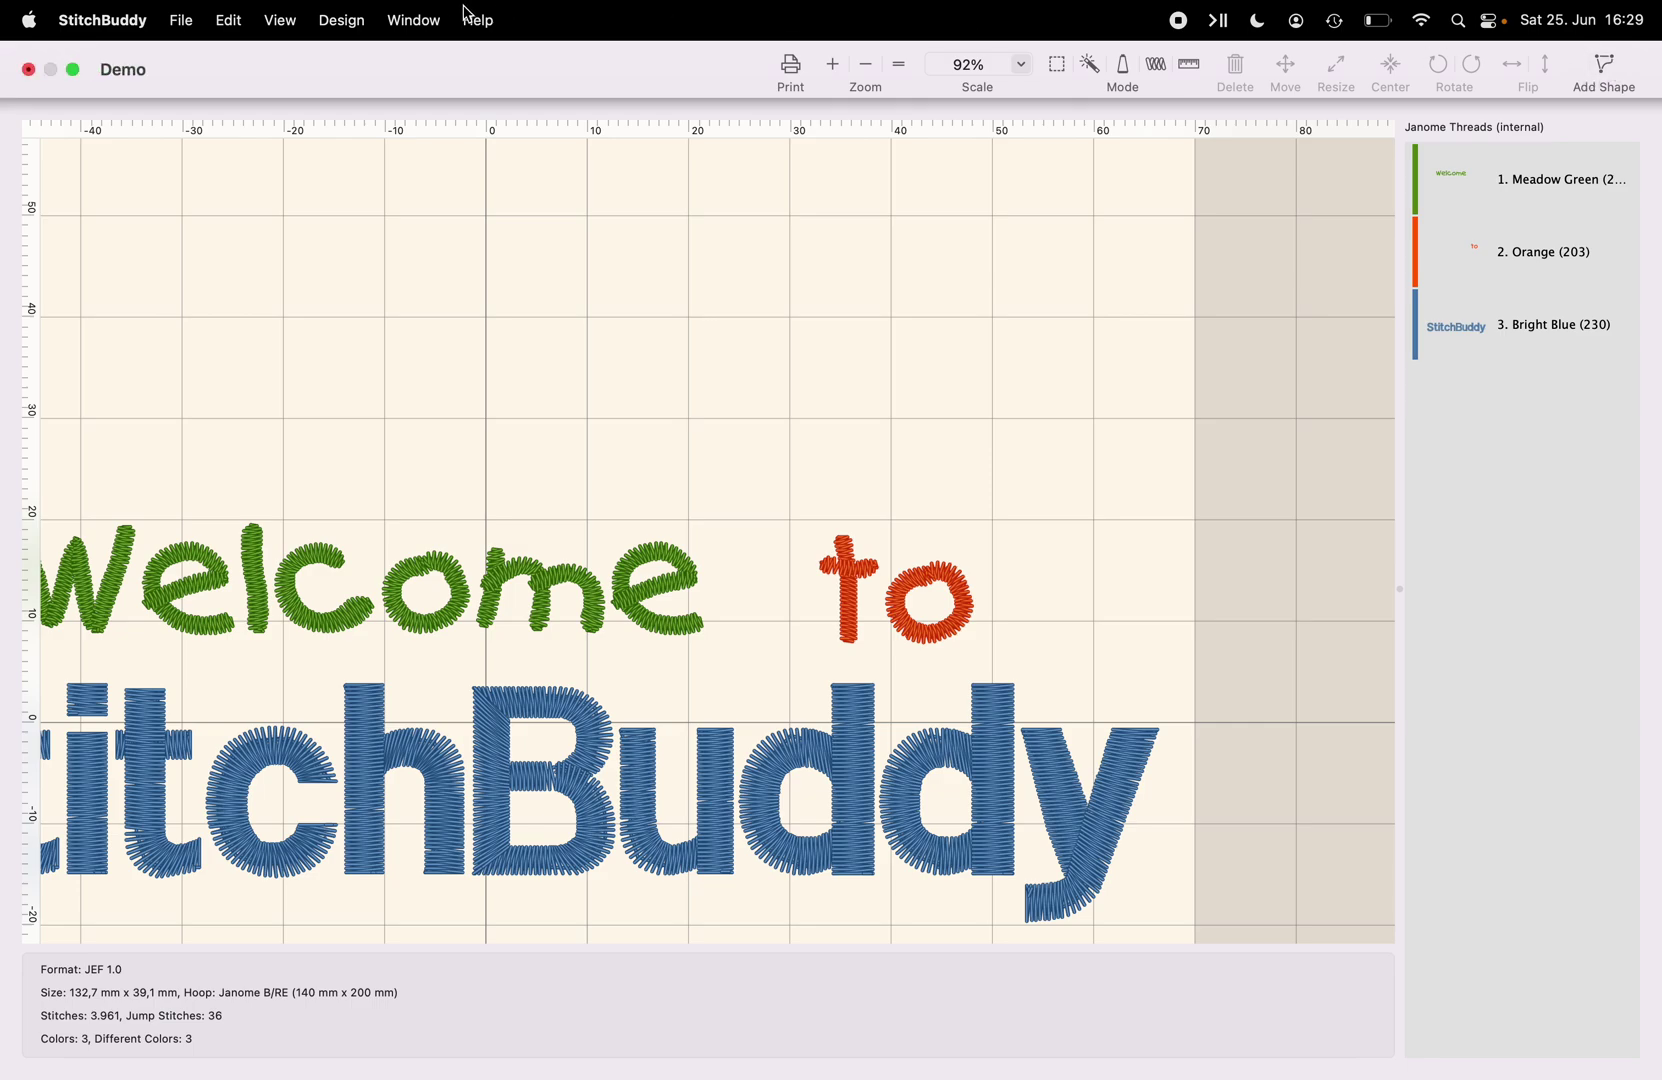
click(350, 16)
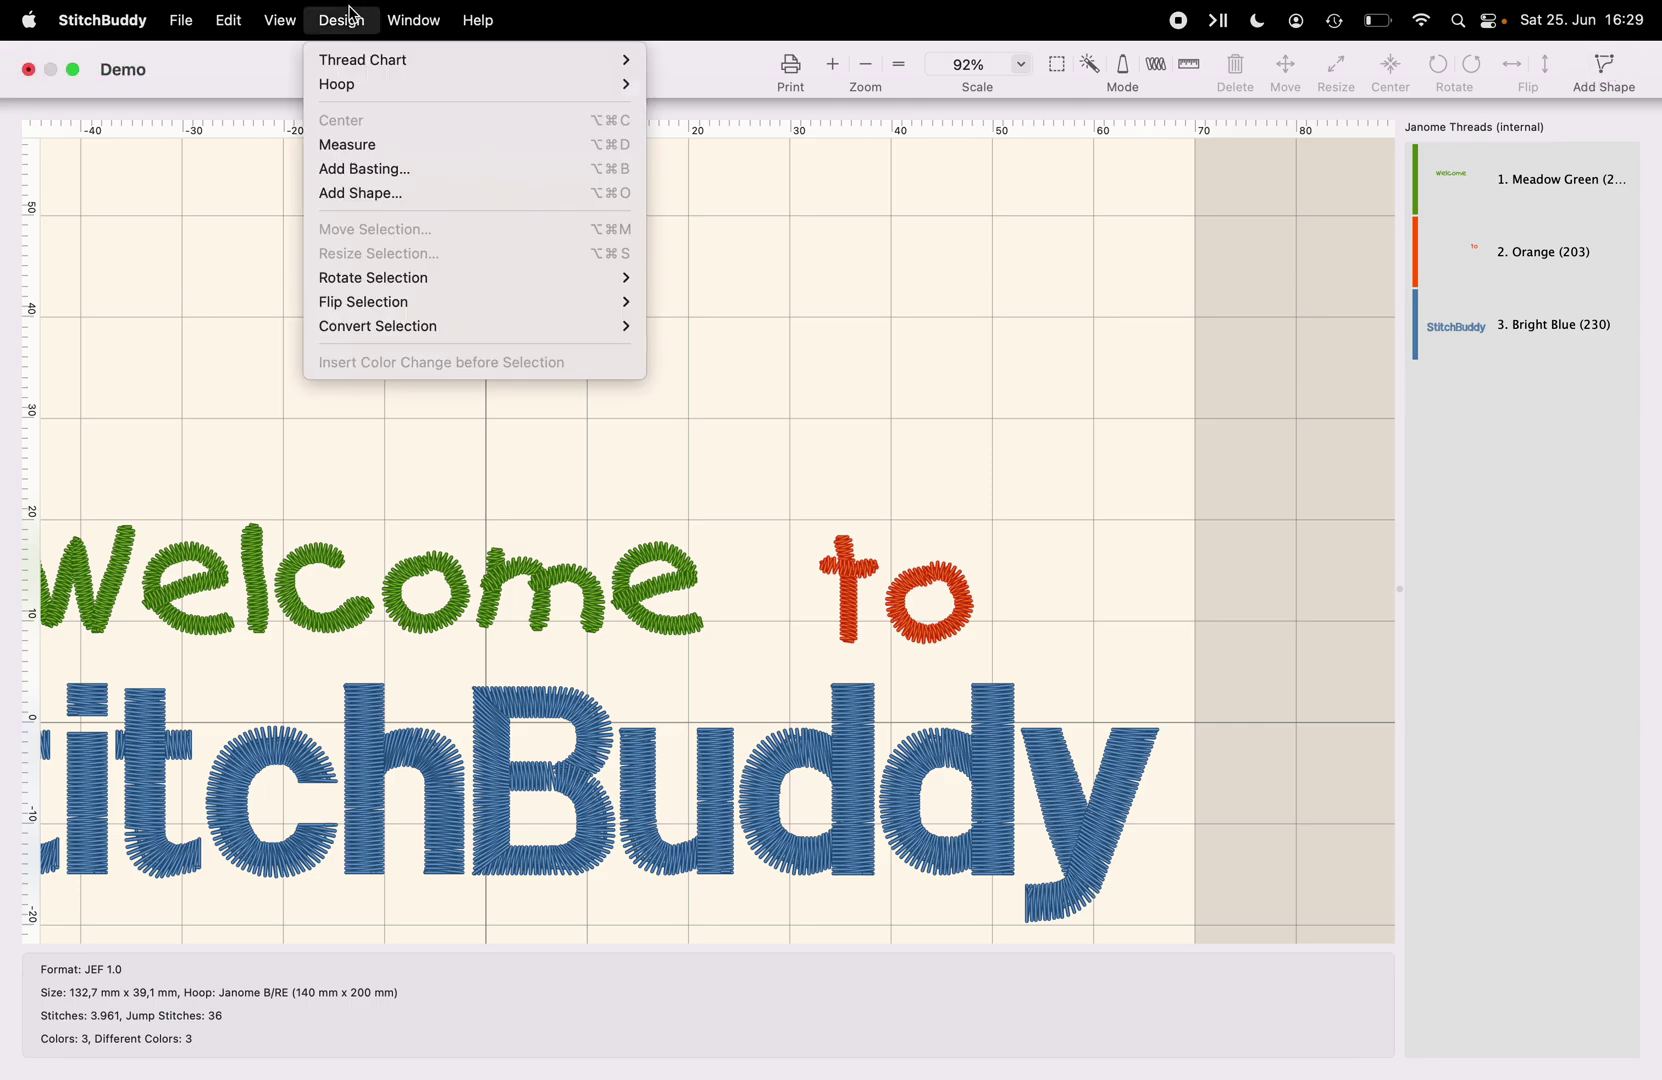
- Choose Add Shape… to get Single Run Stitch outline at 2,5 mm and Tatami fill at 45°
click(380, 193)
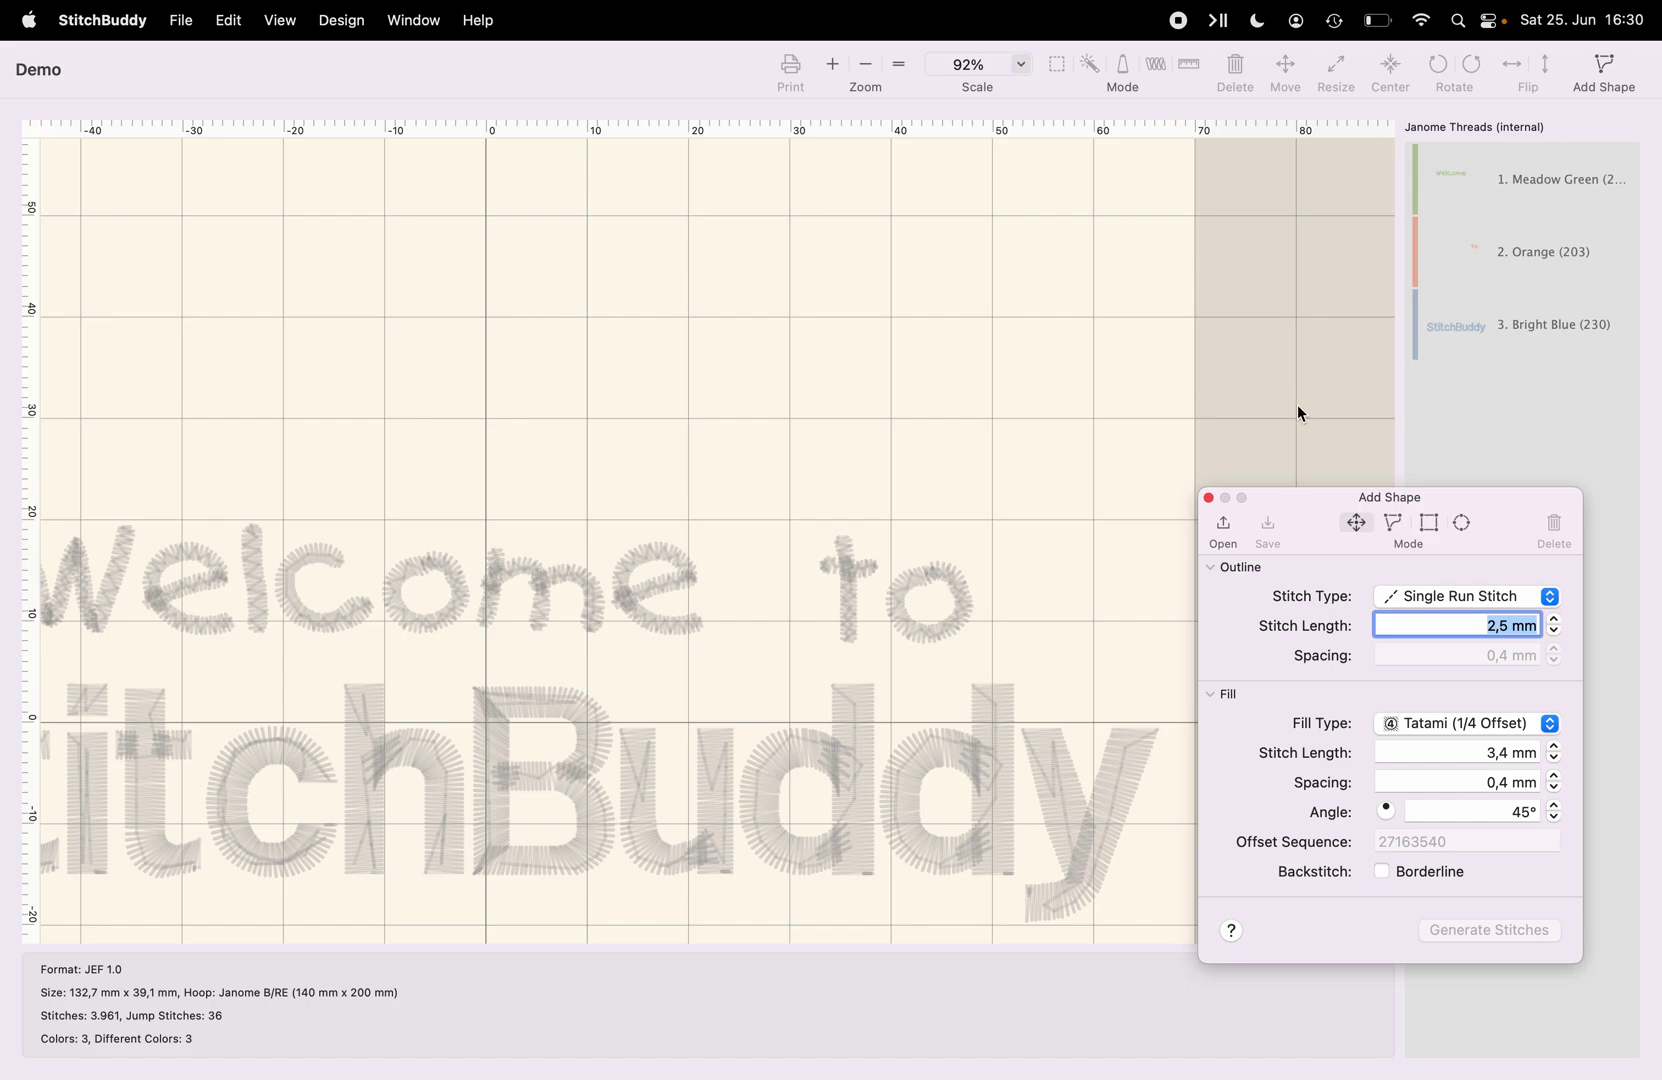
- In path mode, draw a straight stem rising to a curved arch, plus a short branch from its top
click(1394, 522)
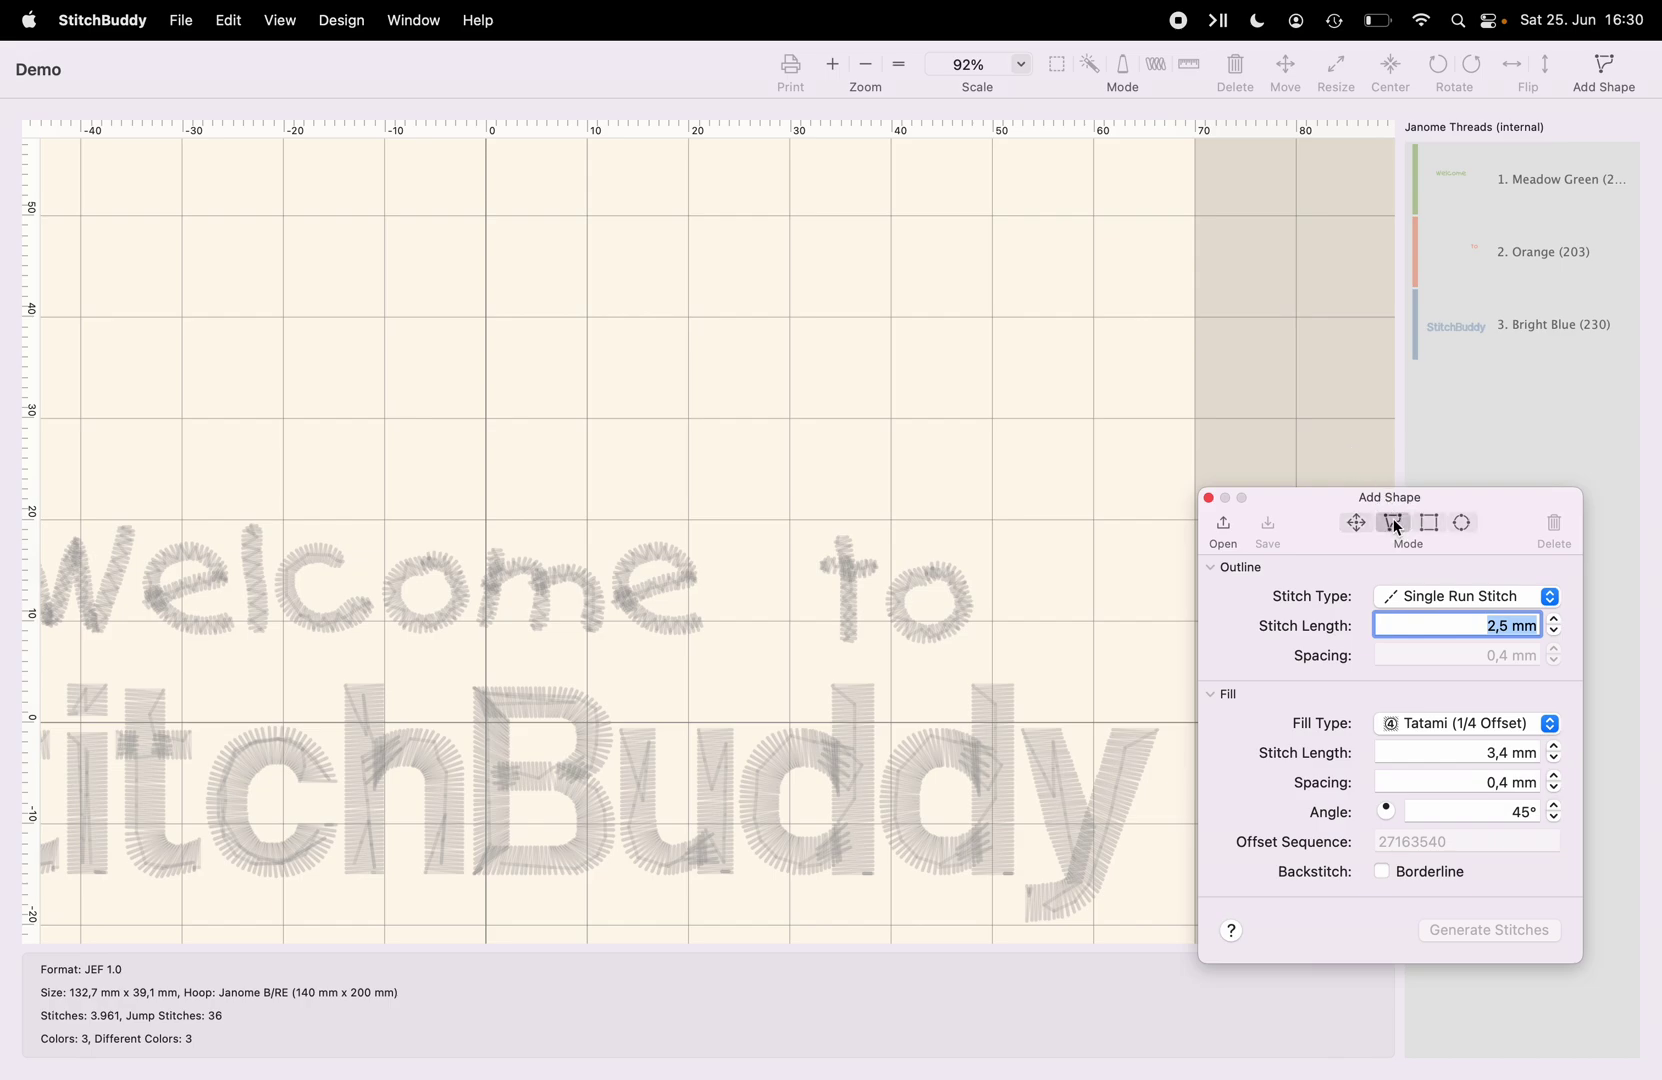
click(423, 441)
click(421, 440)
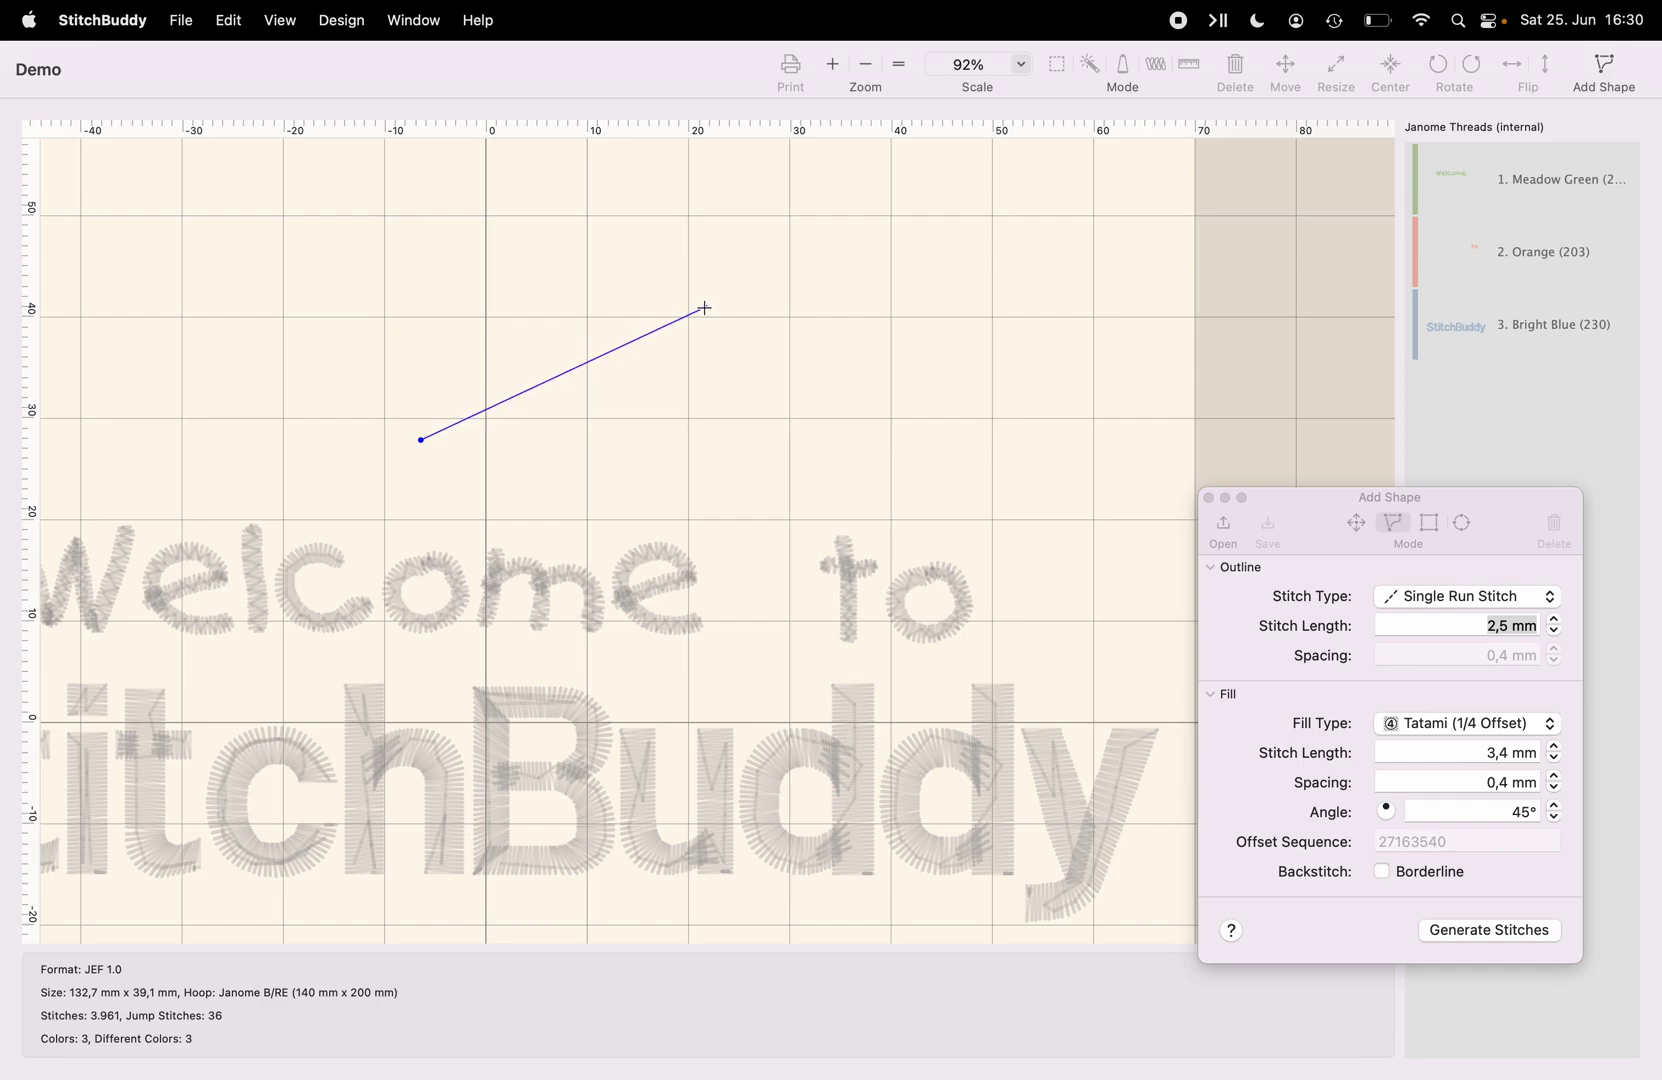
click(705, 309)
click(797, 307)
click(848, 294)
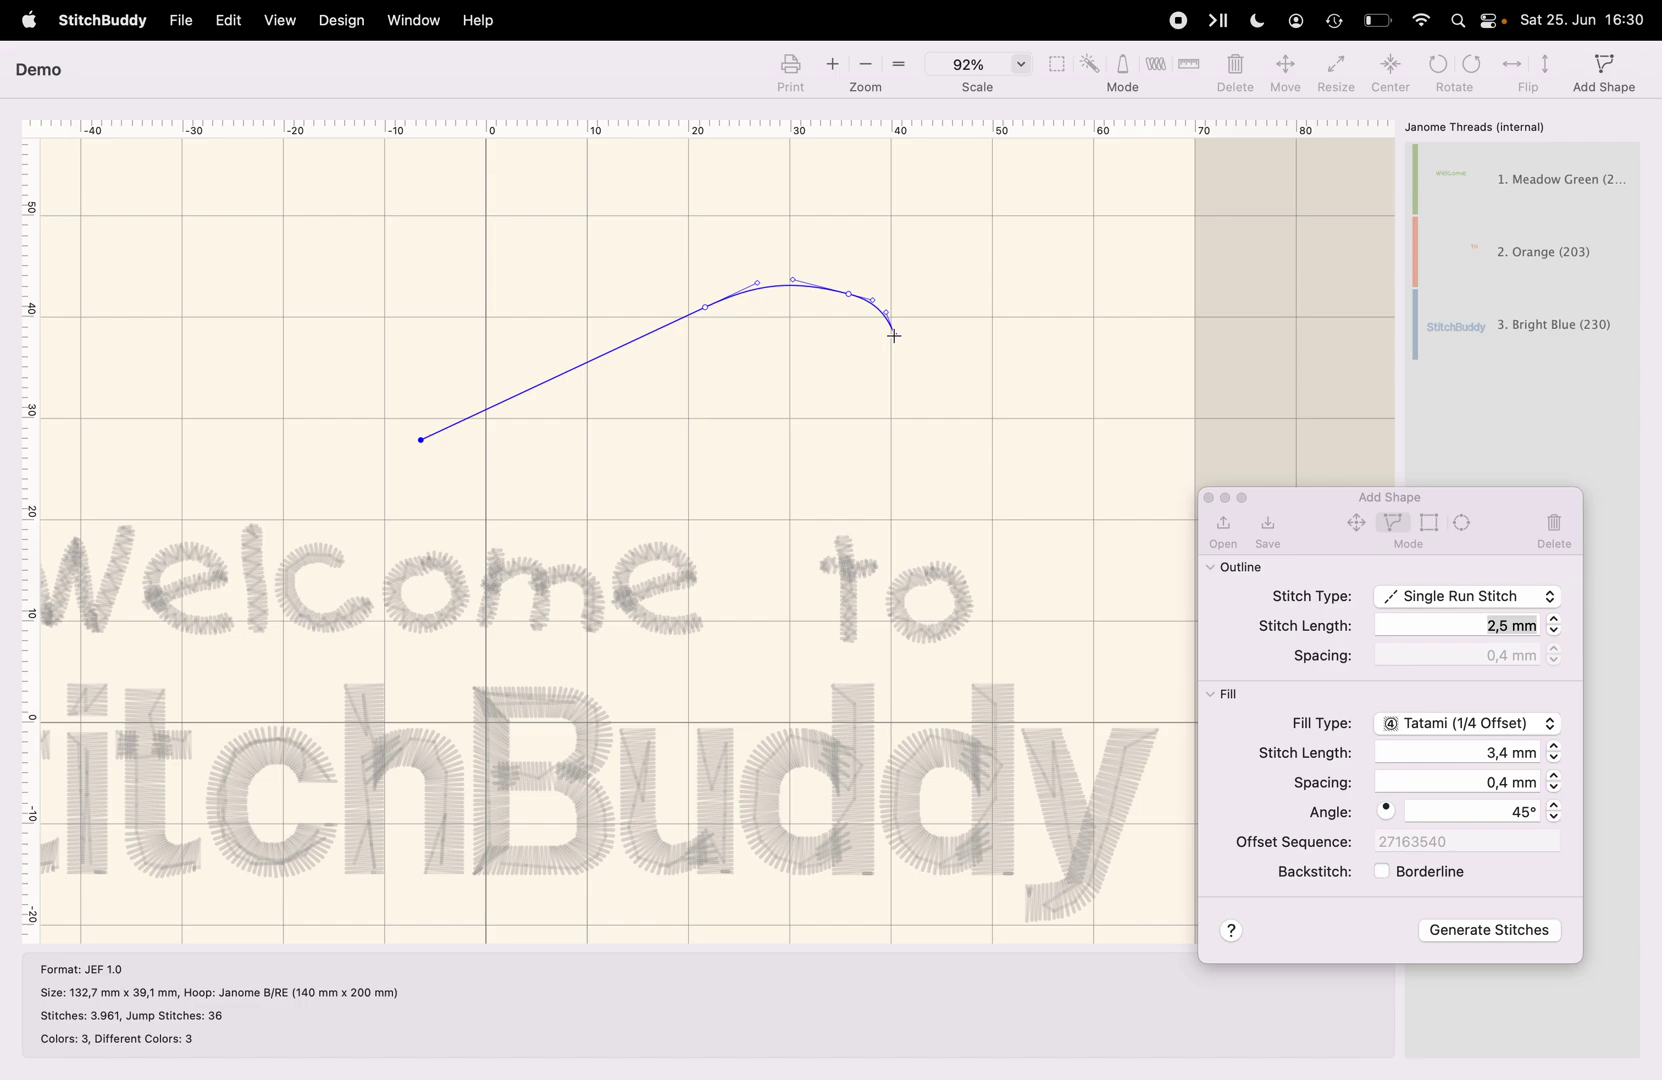
double_click(894, 336)
drag(691, 316, 781, 348)
- Convert the short branch to a curve and drag its Bézier handles into a downward hook
scroll(768, 352, up, 5)
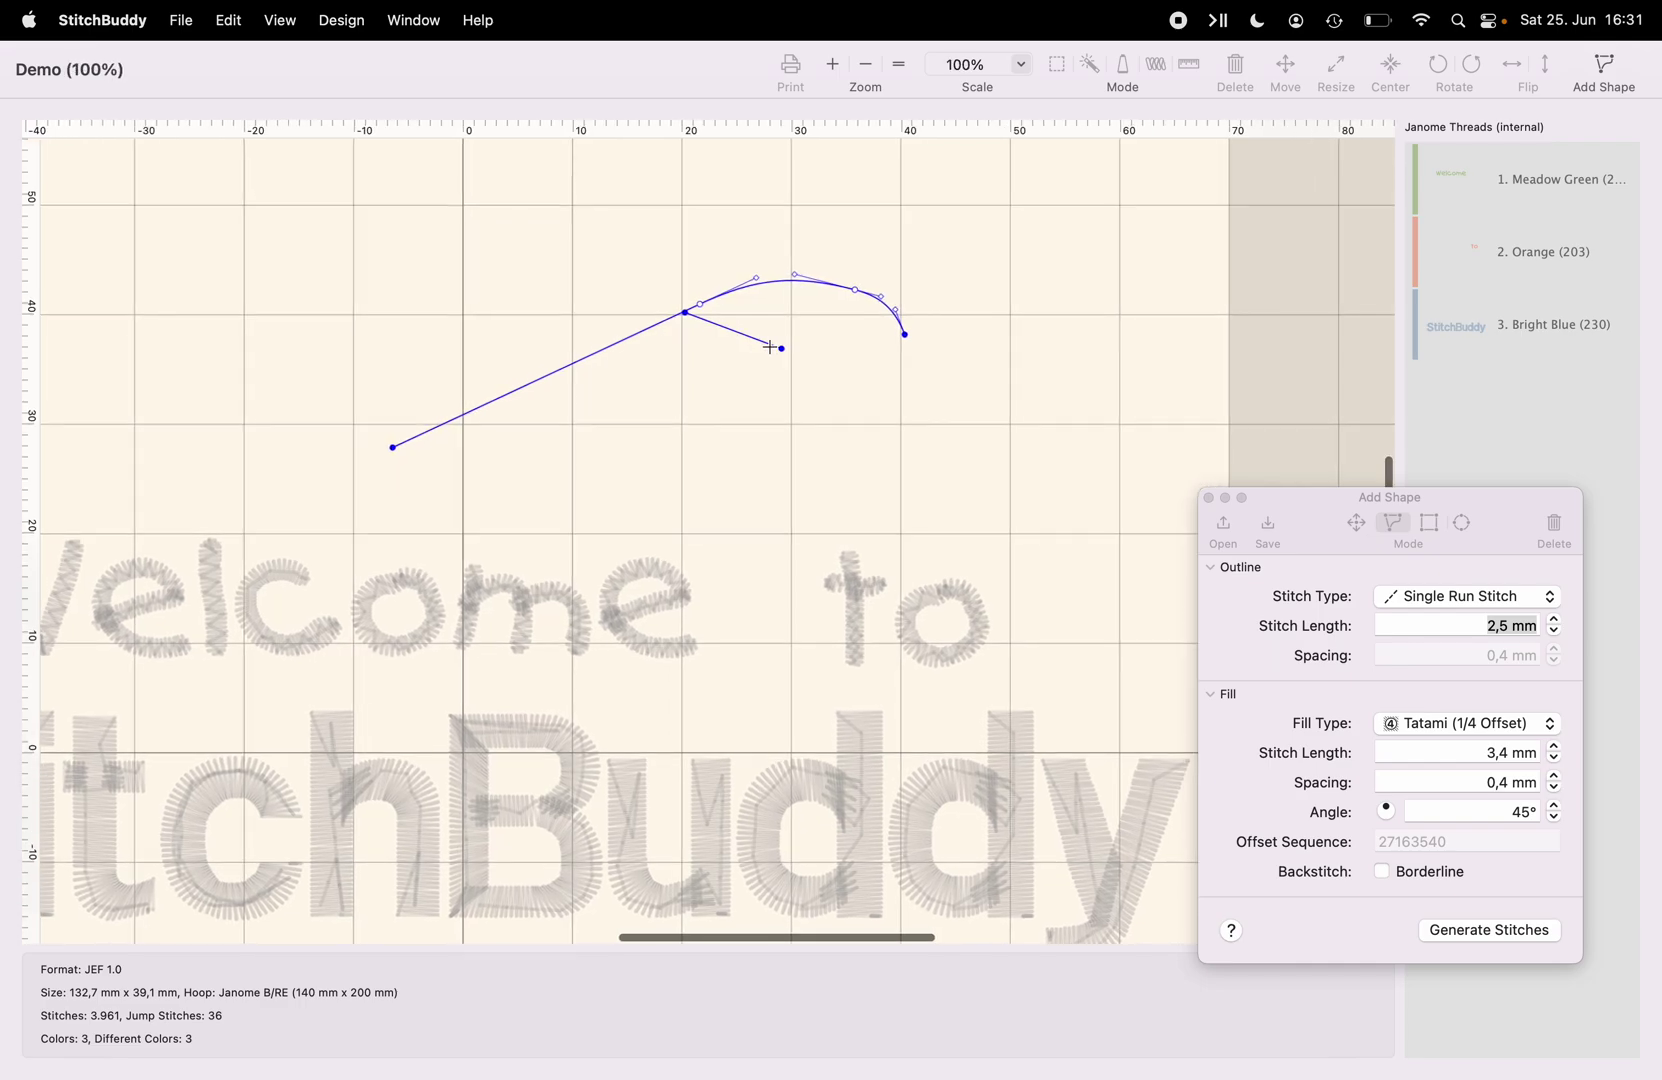
scroll(769, 347, up, 3)
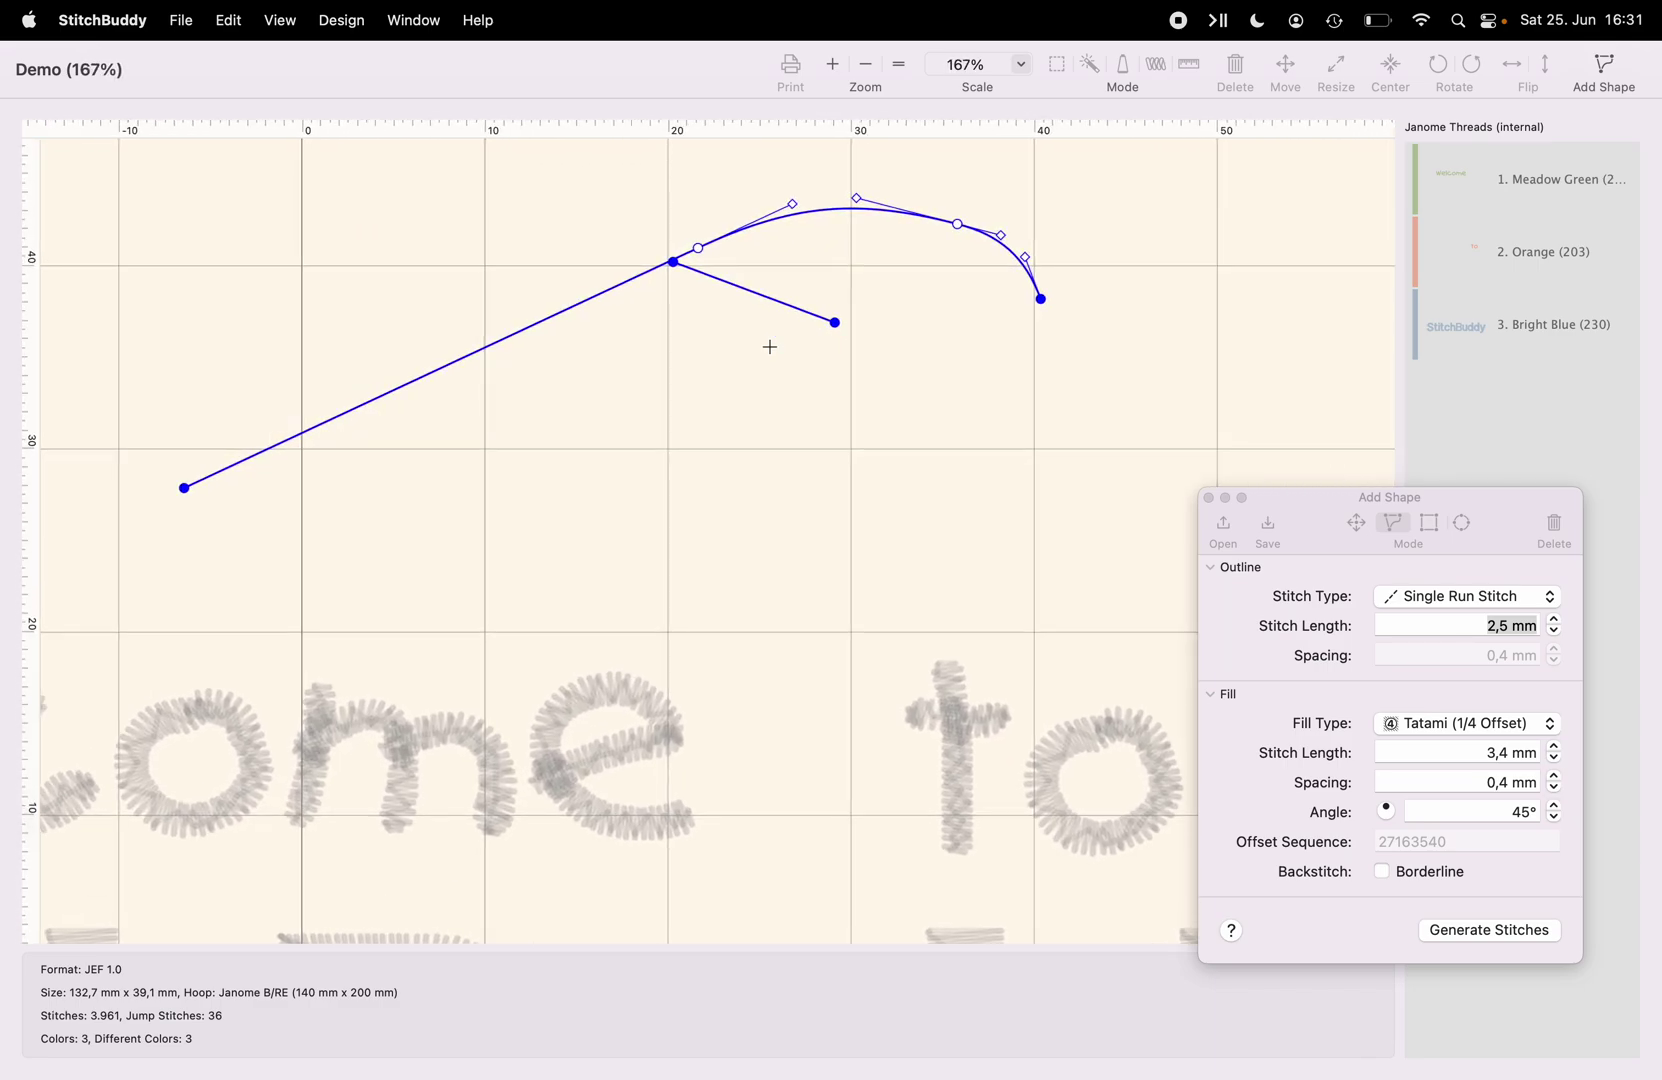
right_click(753, 296)
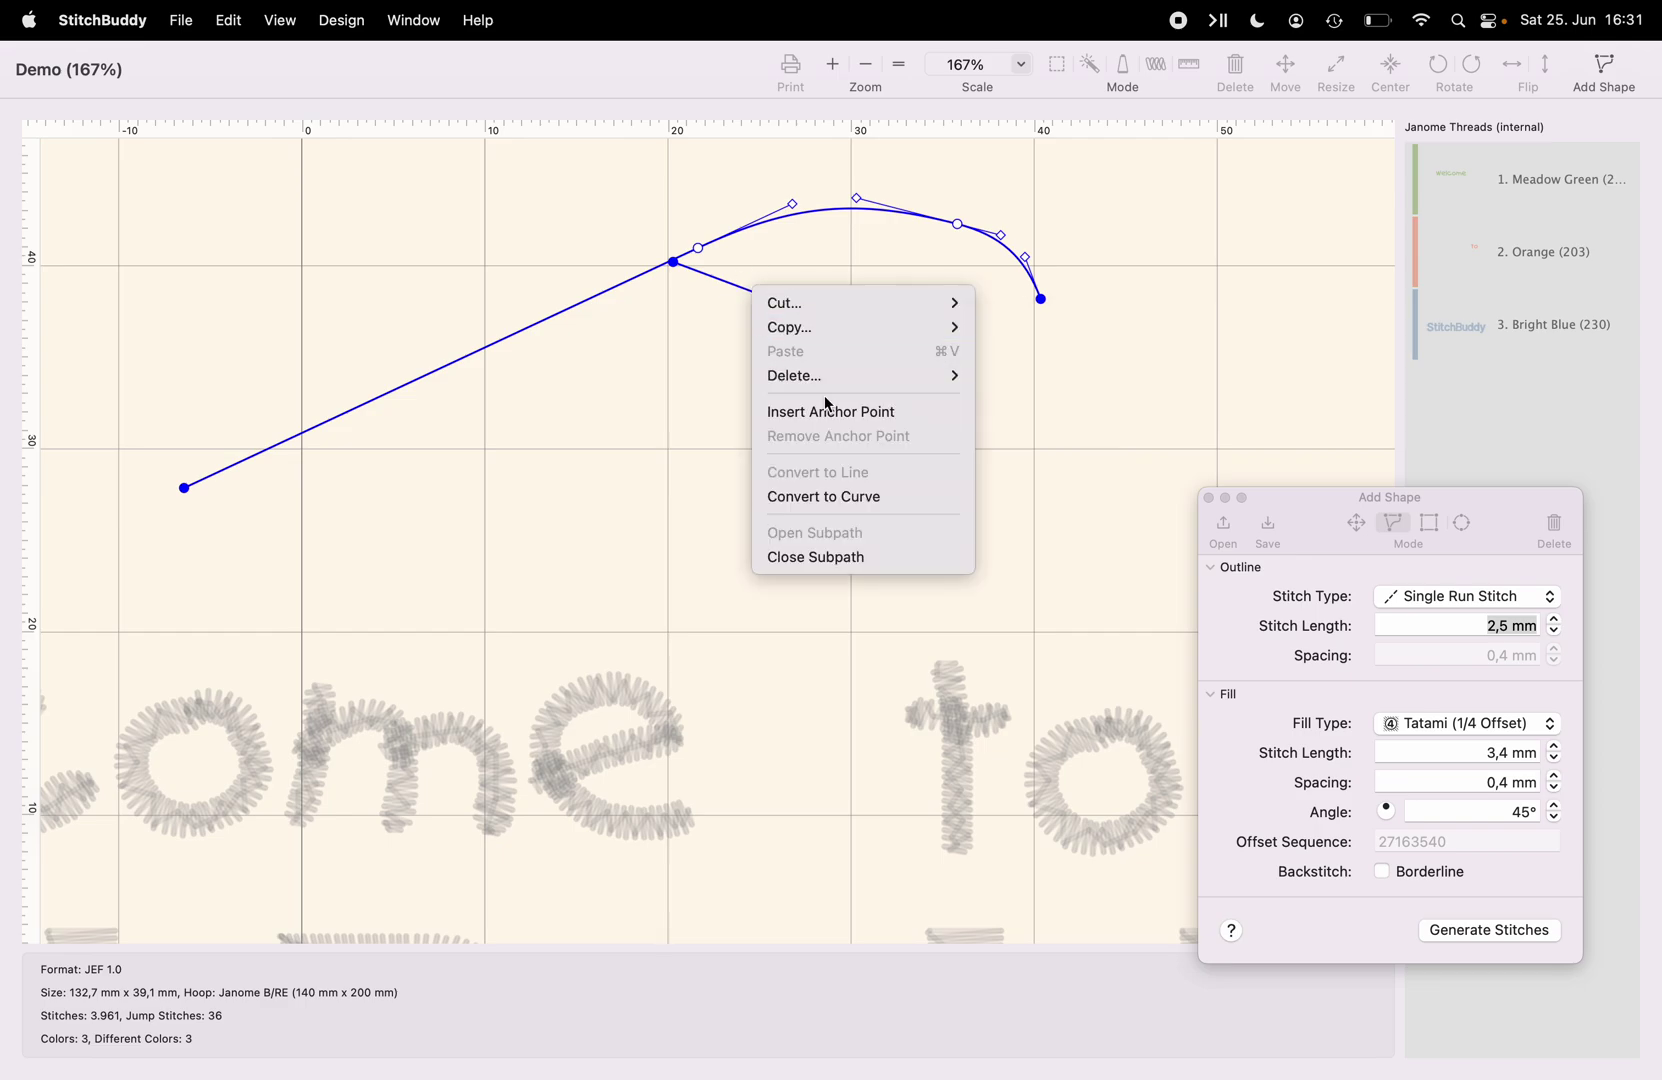
click(836, 498)
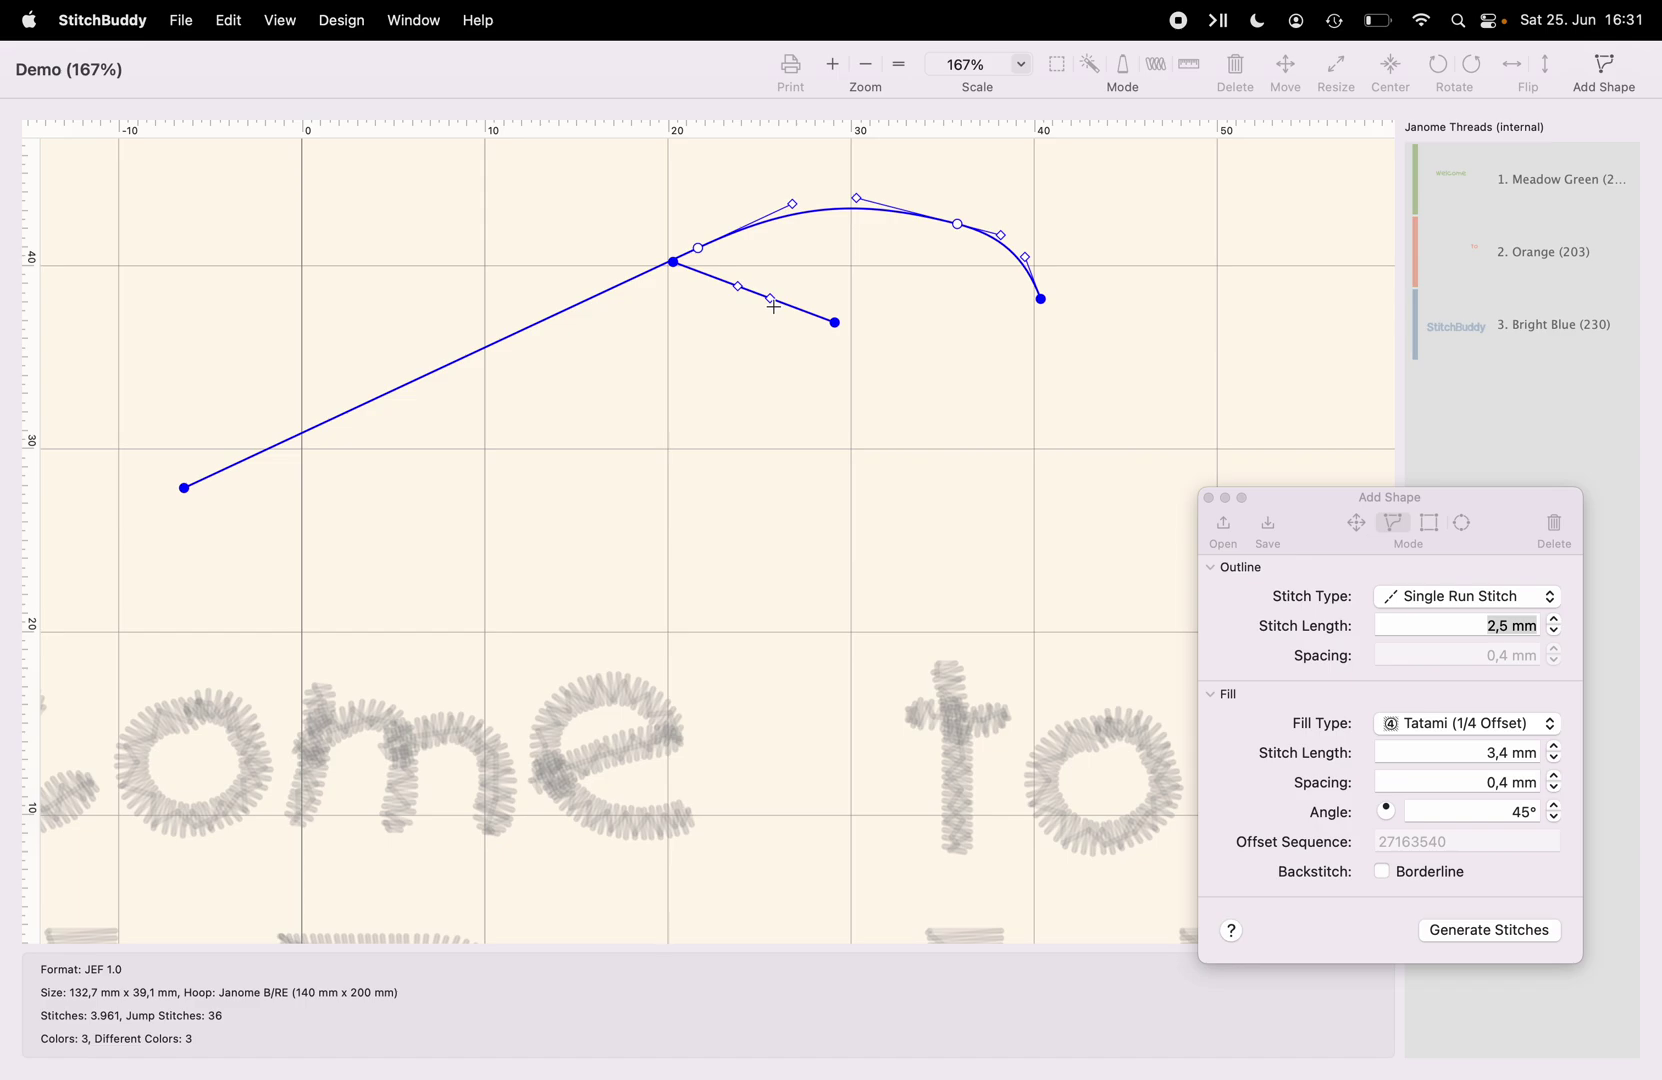
click(1354, 524)
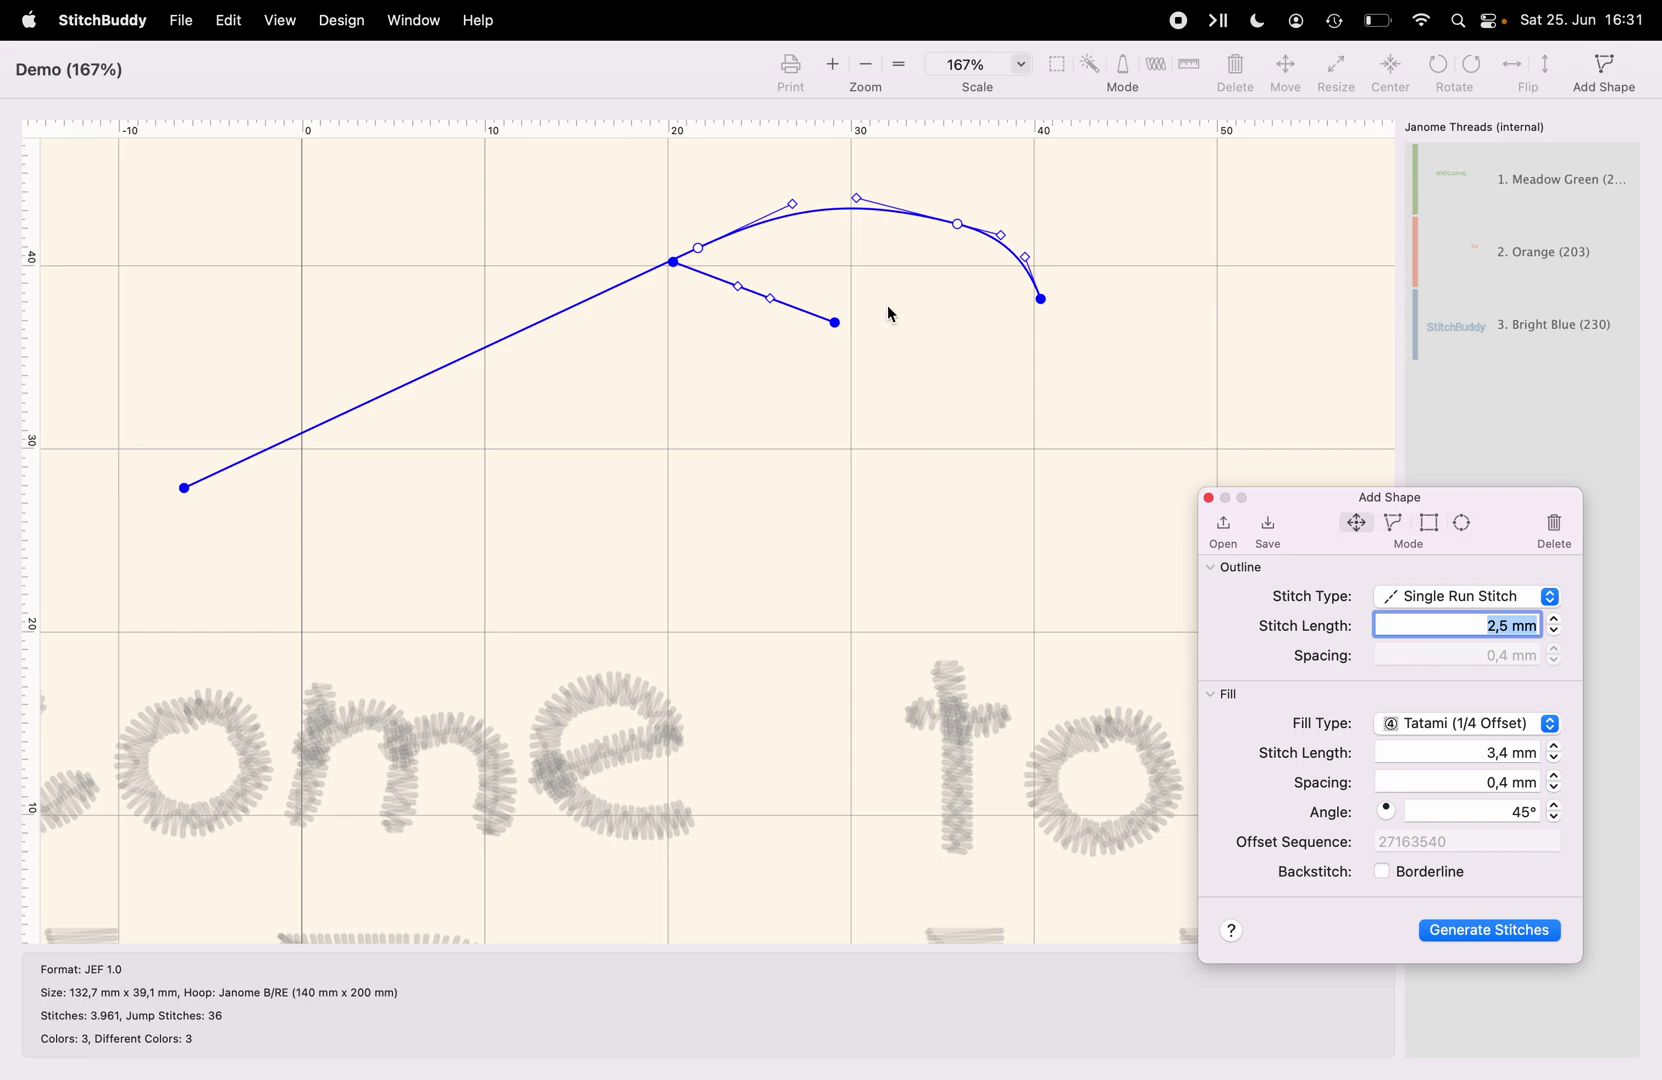
click(736, 288)
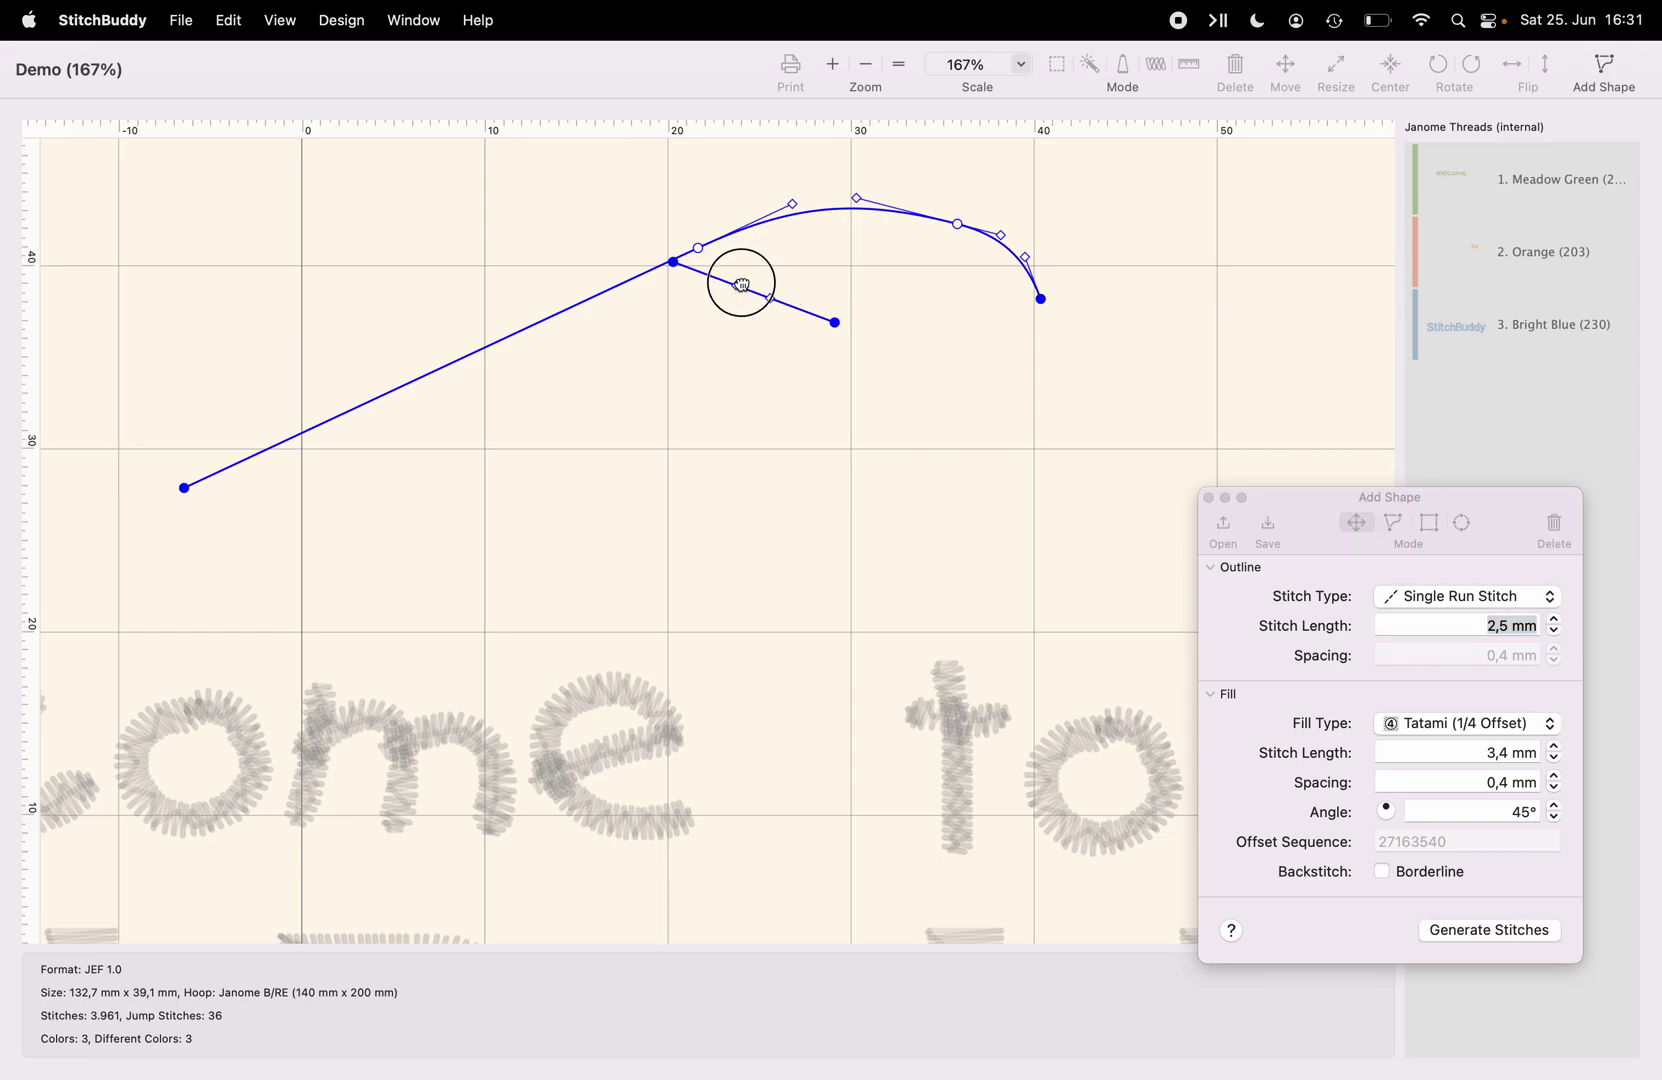
drag(742, 285, 822, 238)
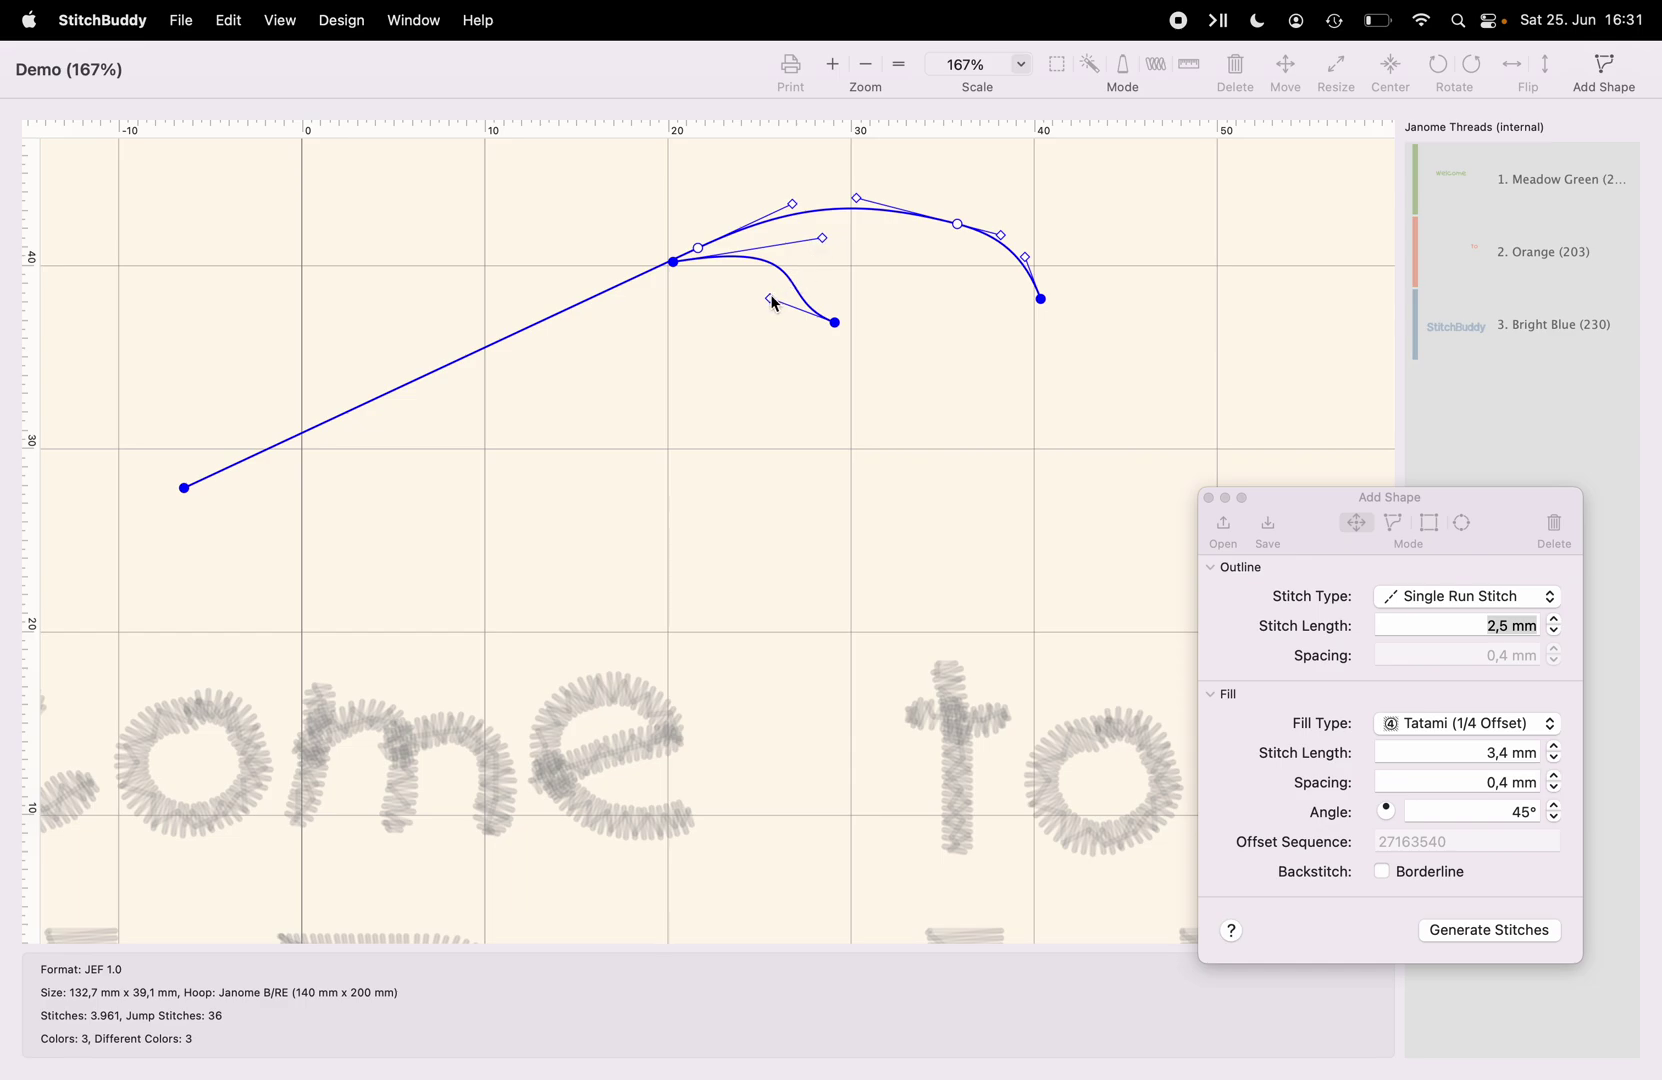
drag(775, 303, 849, 258)
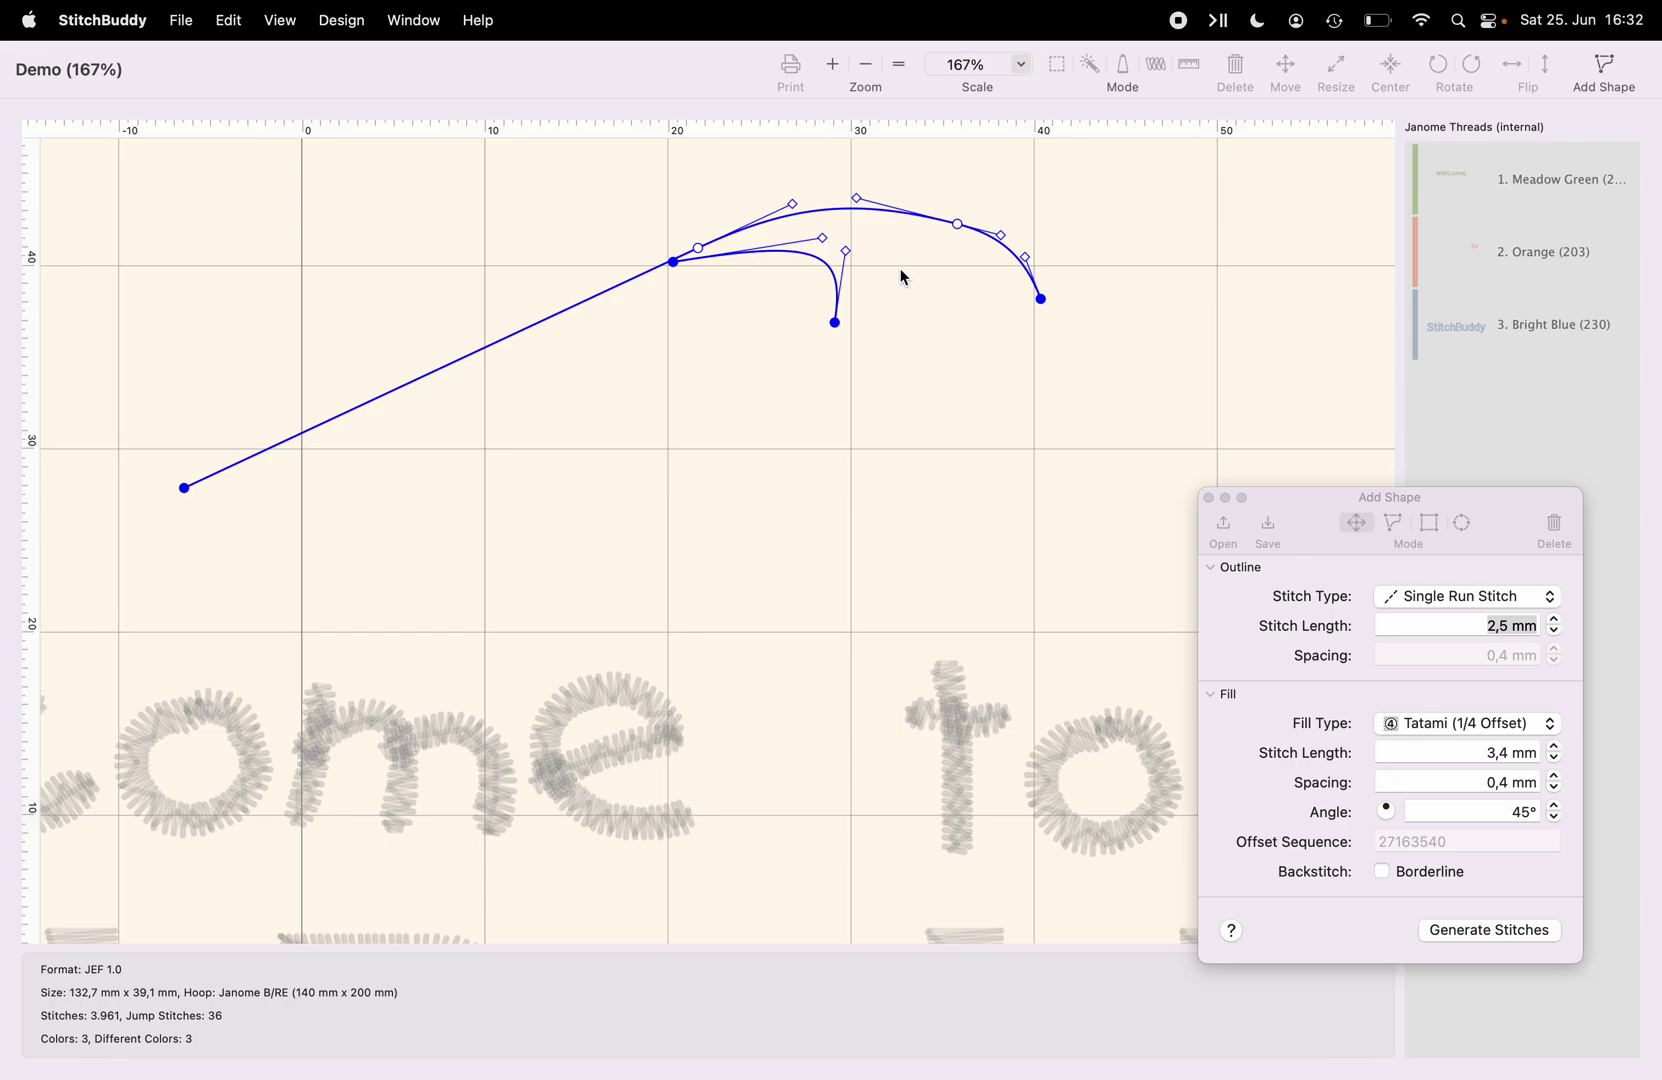
scroll(1066, 316, right, 2)
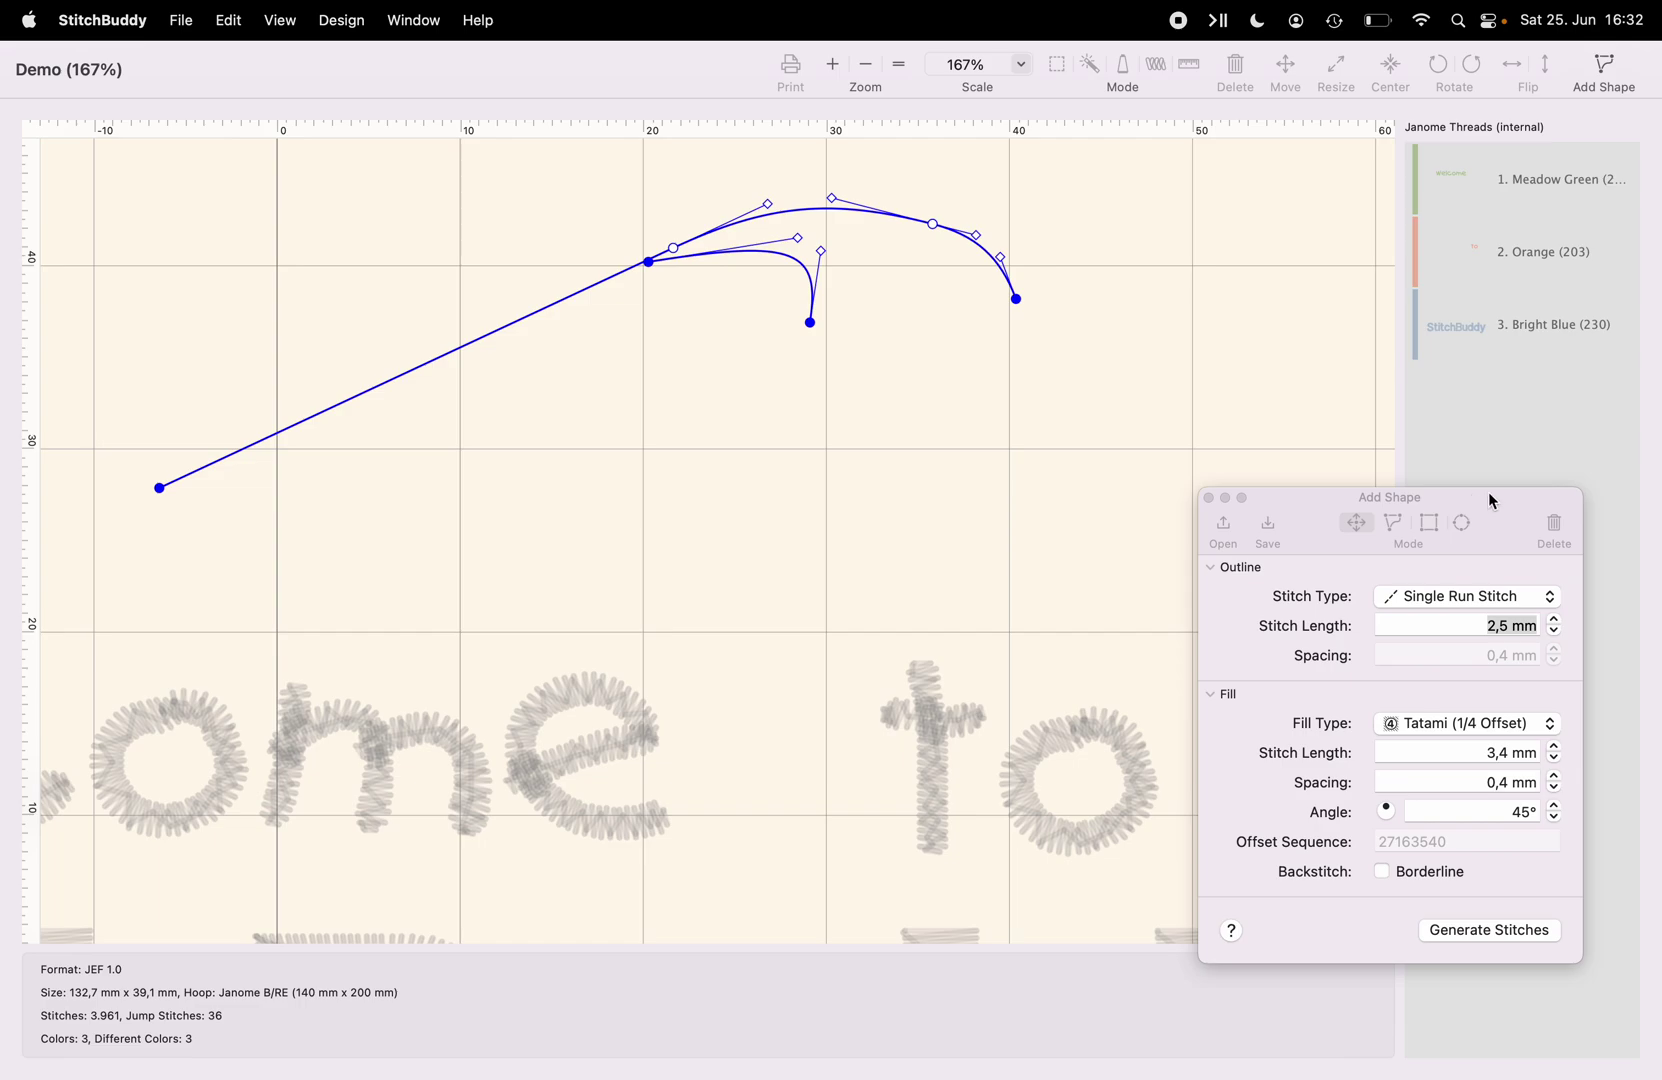
- Draw an oval blossom below the arch's right end and flatten its bottom into a straight edge
click(1468, 530)
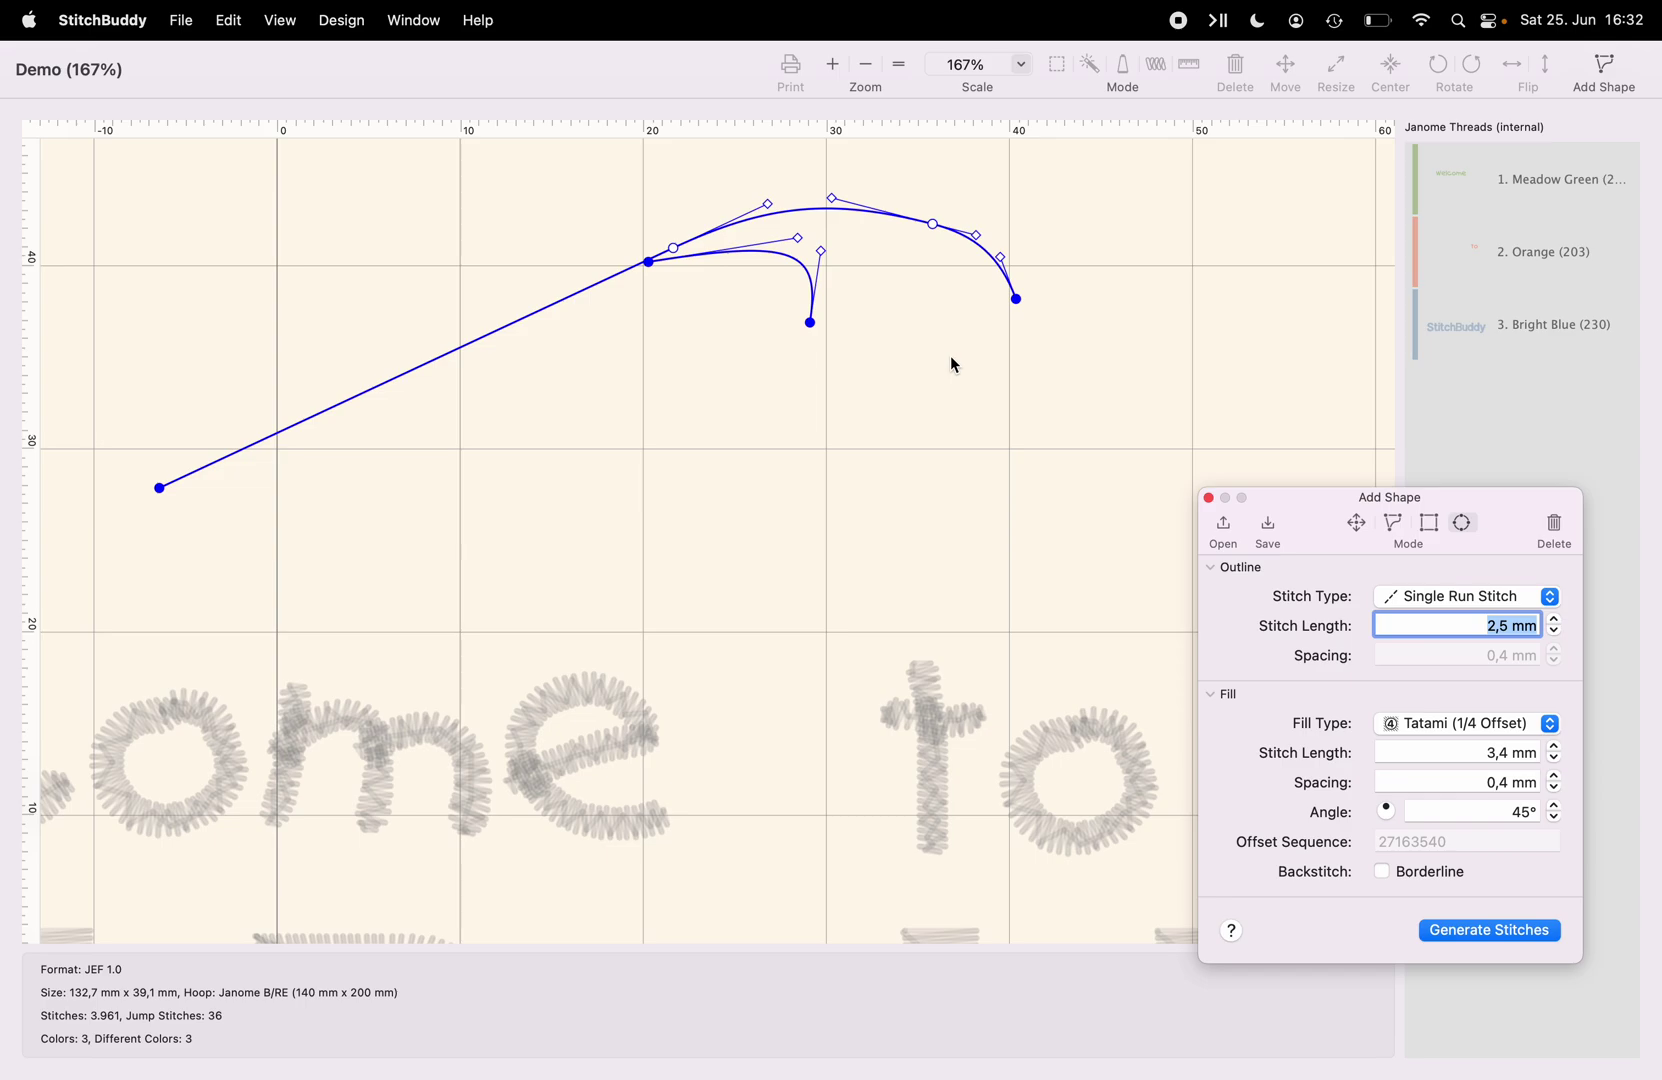
drag(951, 364, 1087, 546)
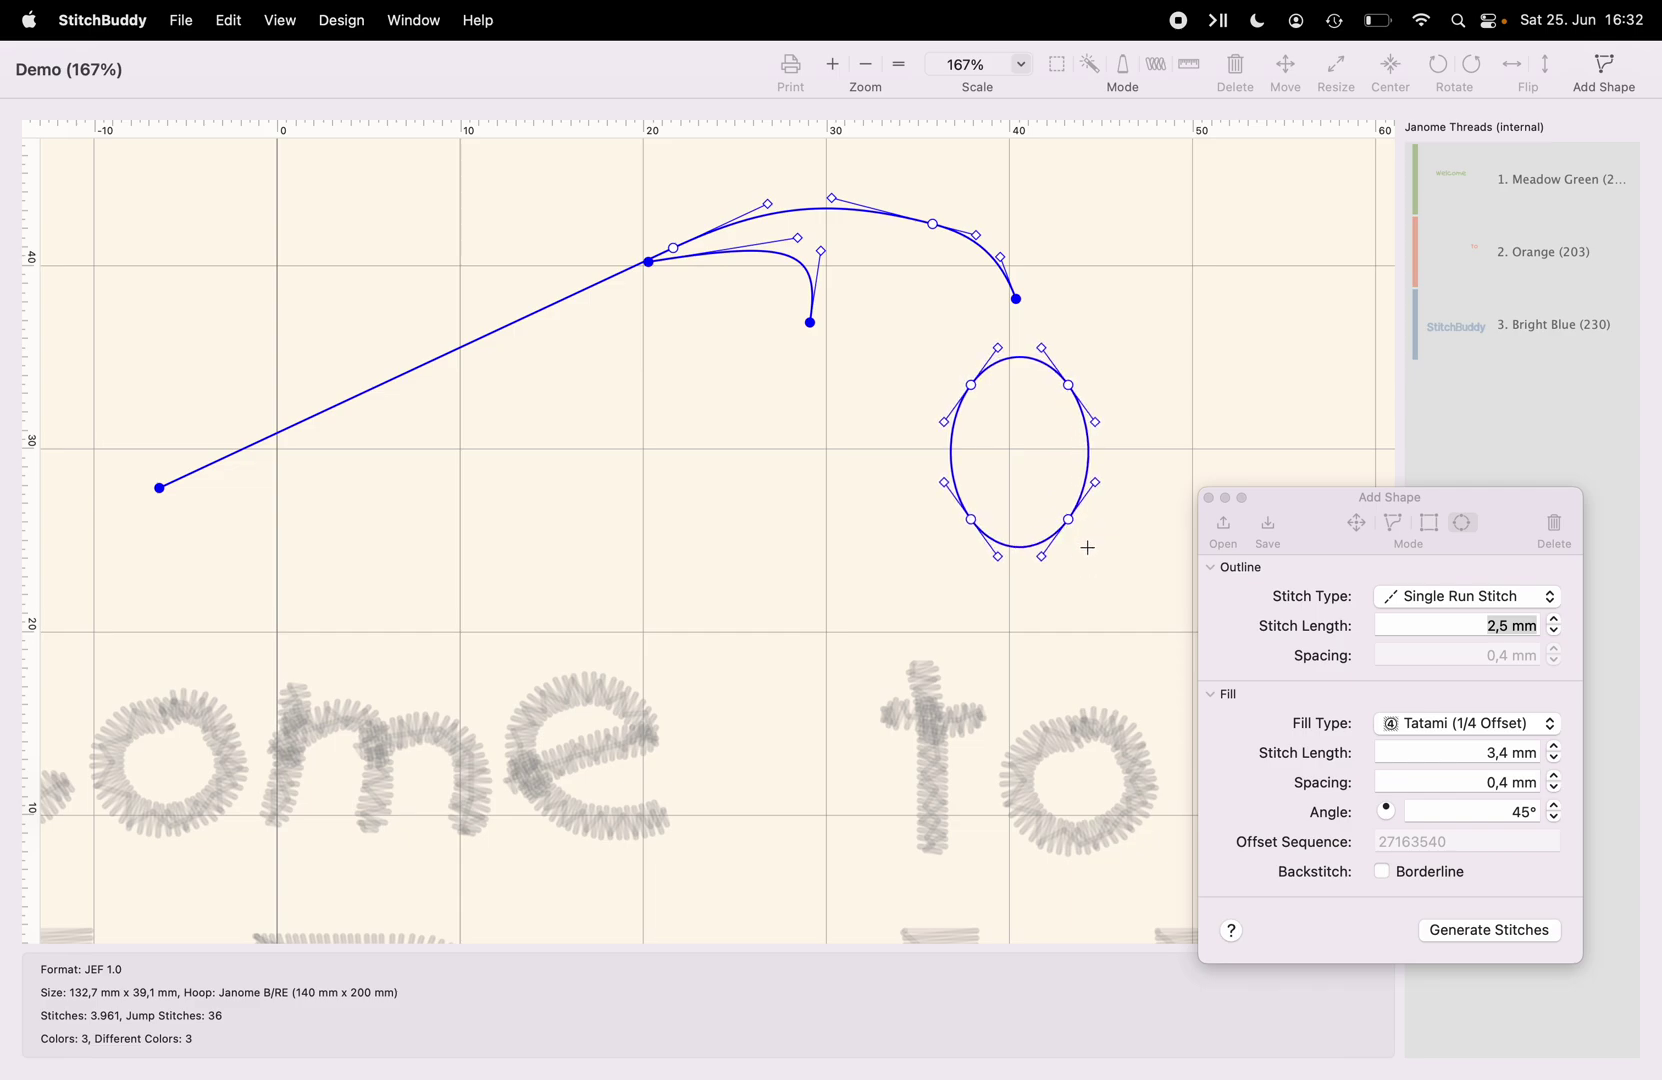
right_click(1017, 547)
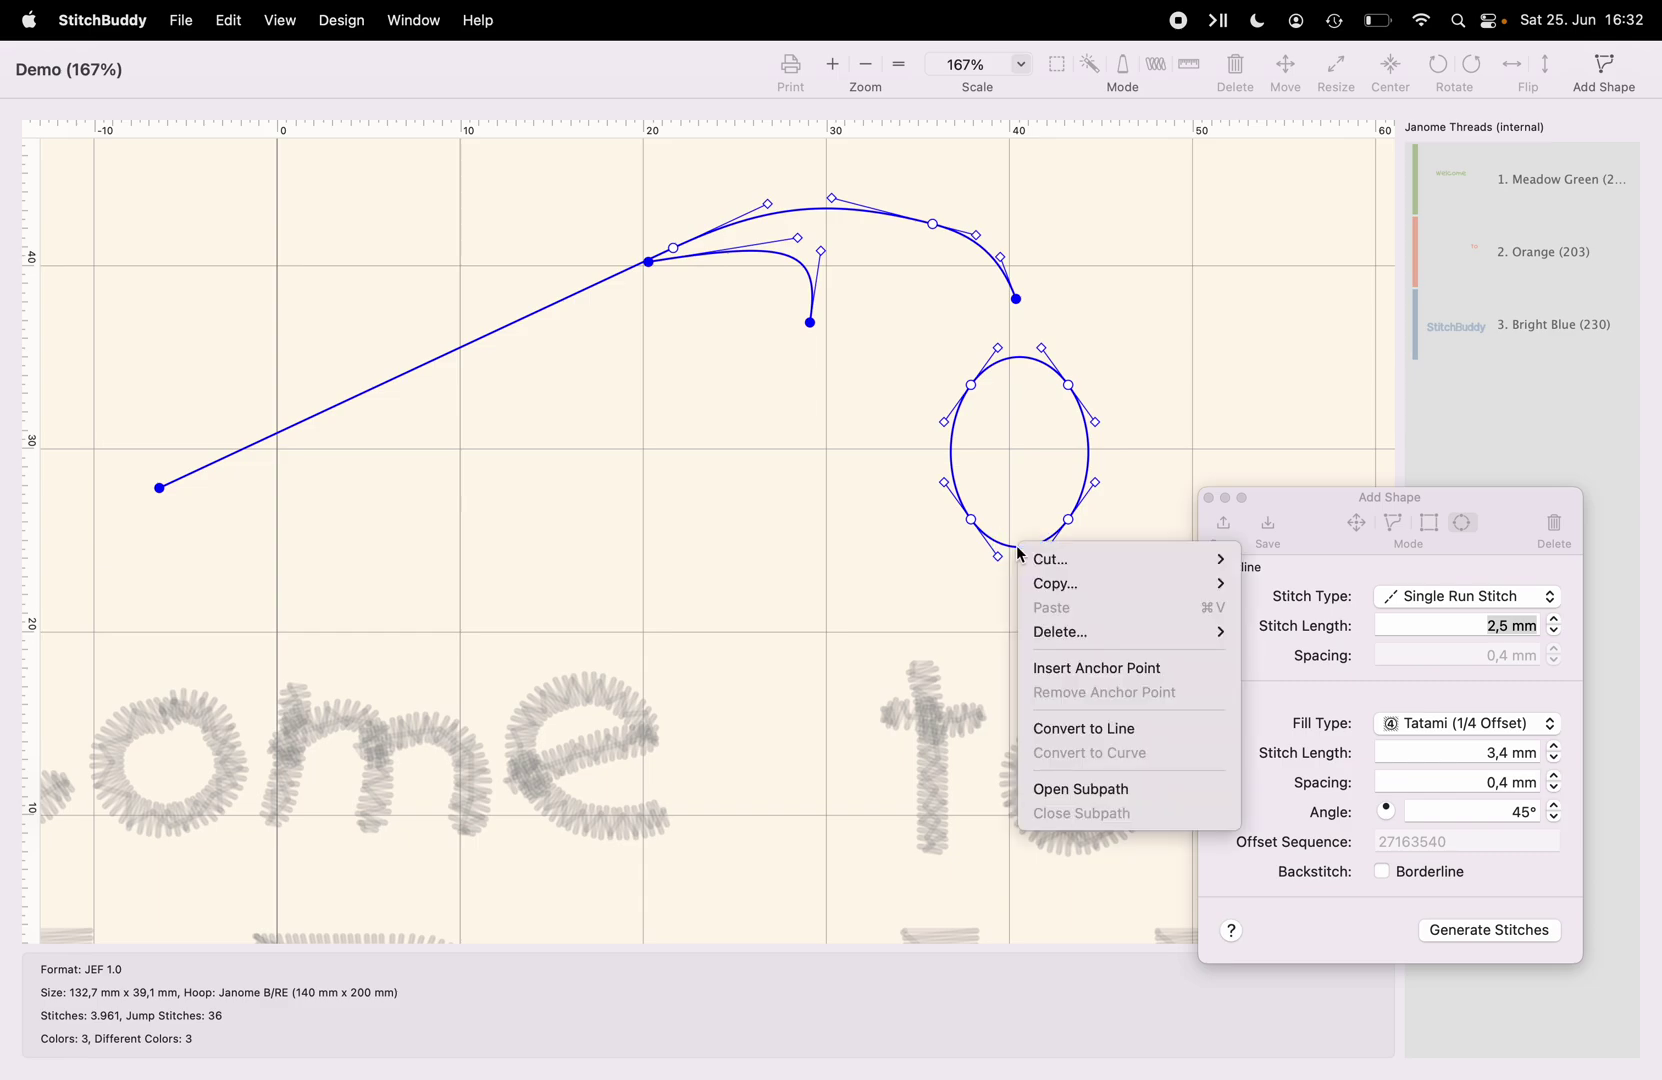
click(1098, 730)
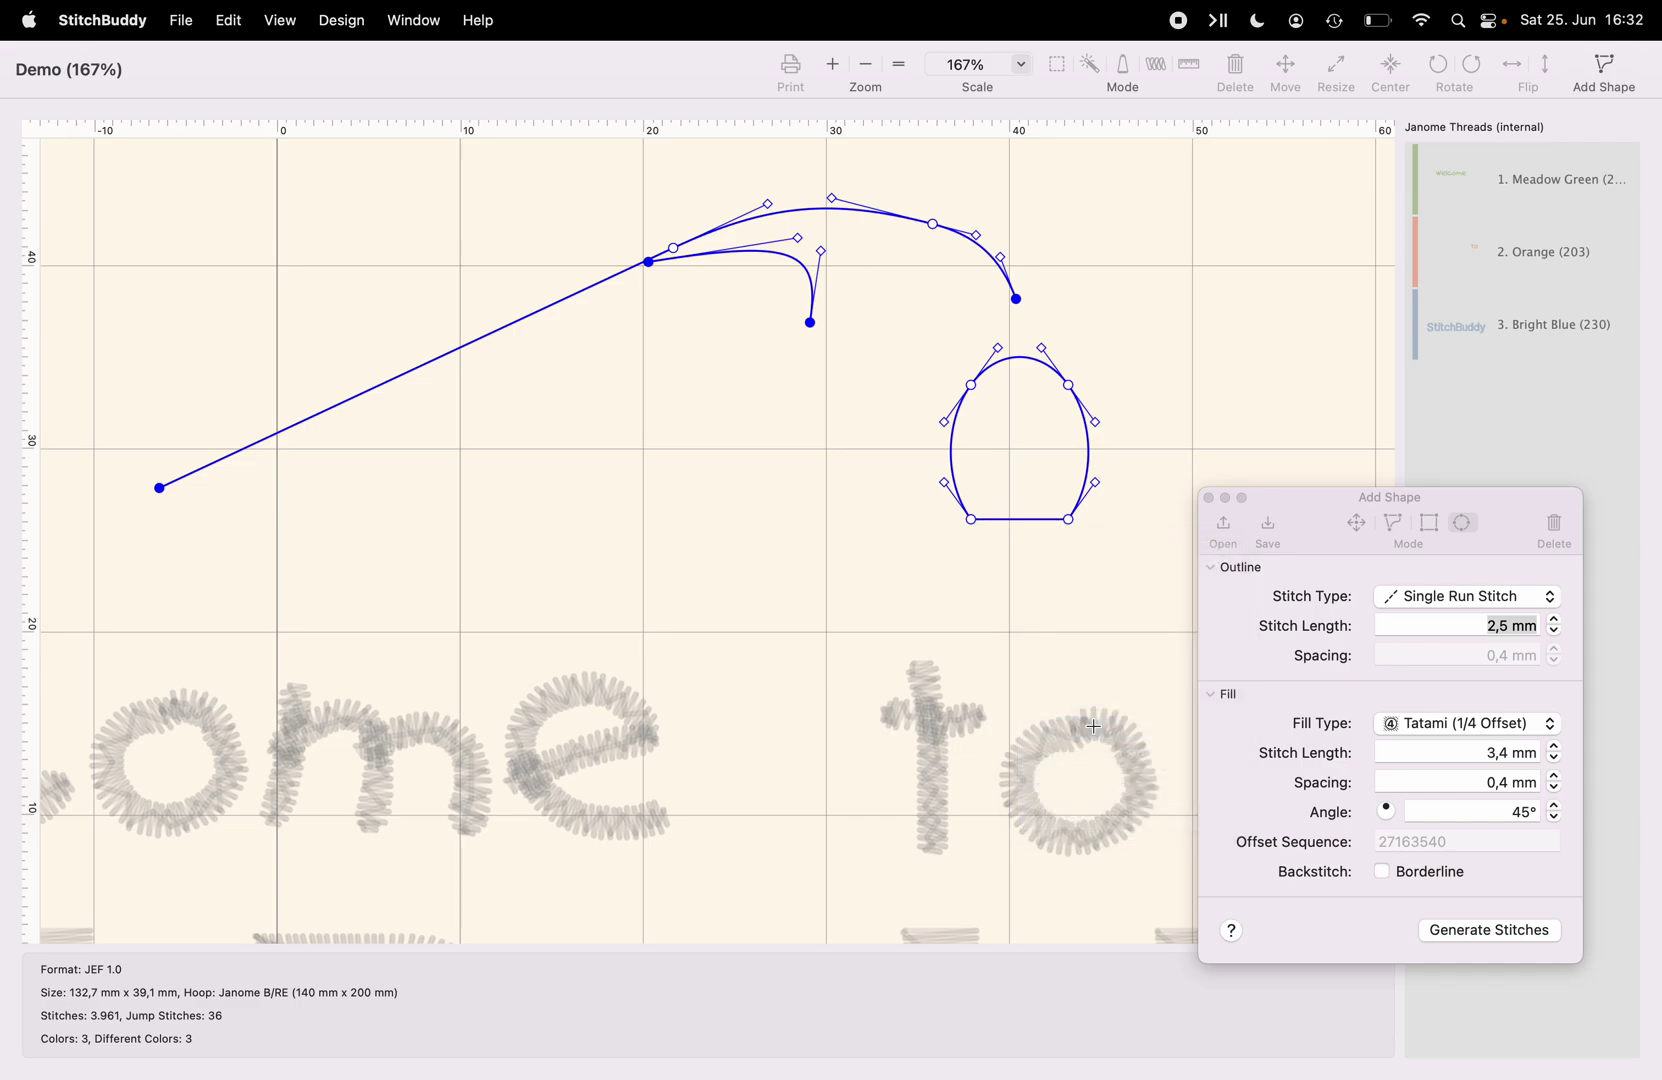
- Insert three anchor points along the blossom's flat bottom edge
right_click(1011, 519)
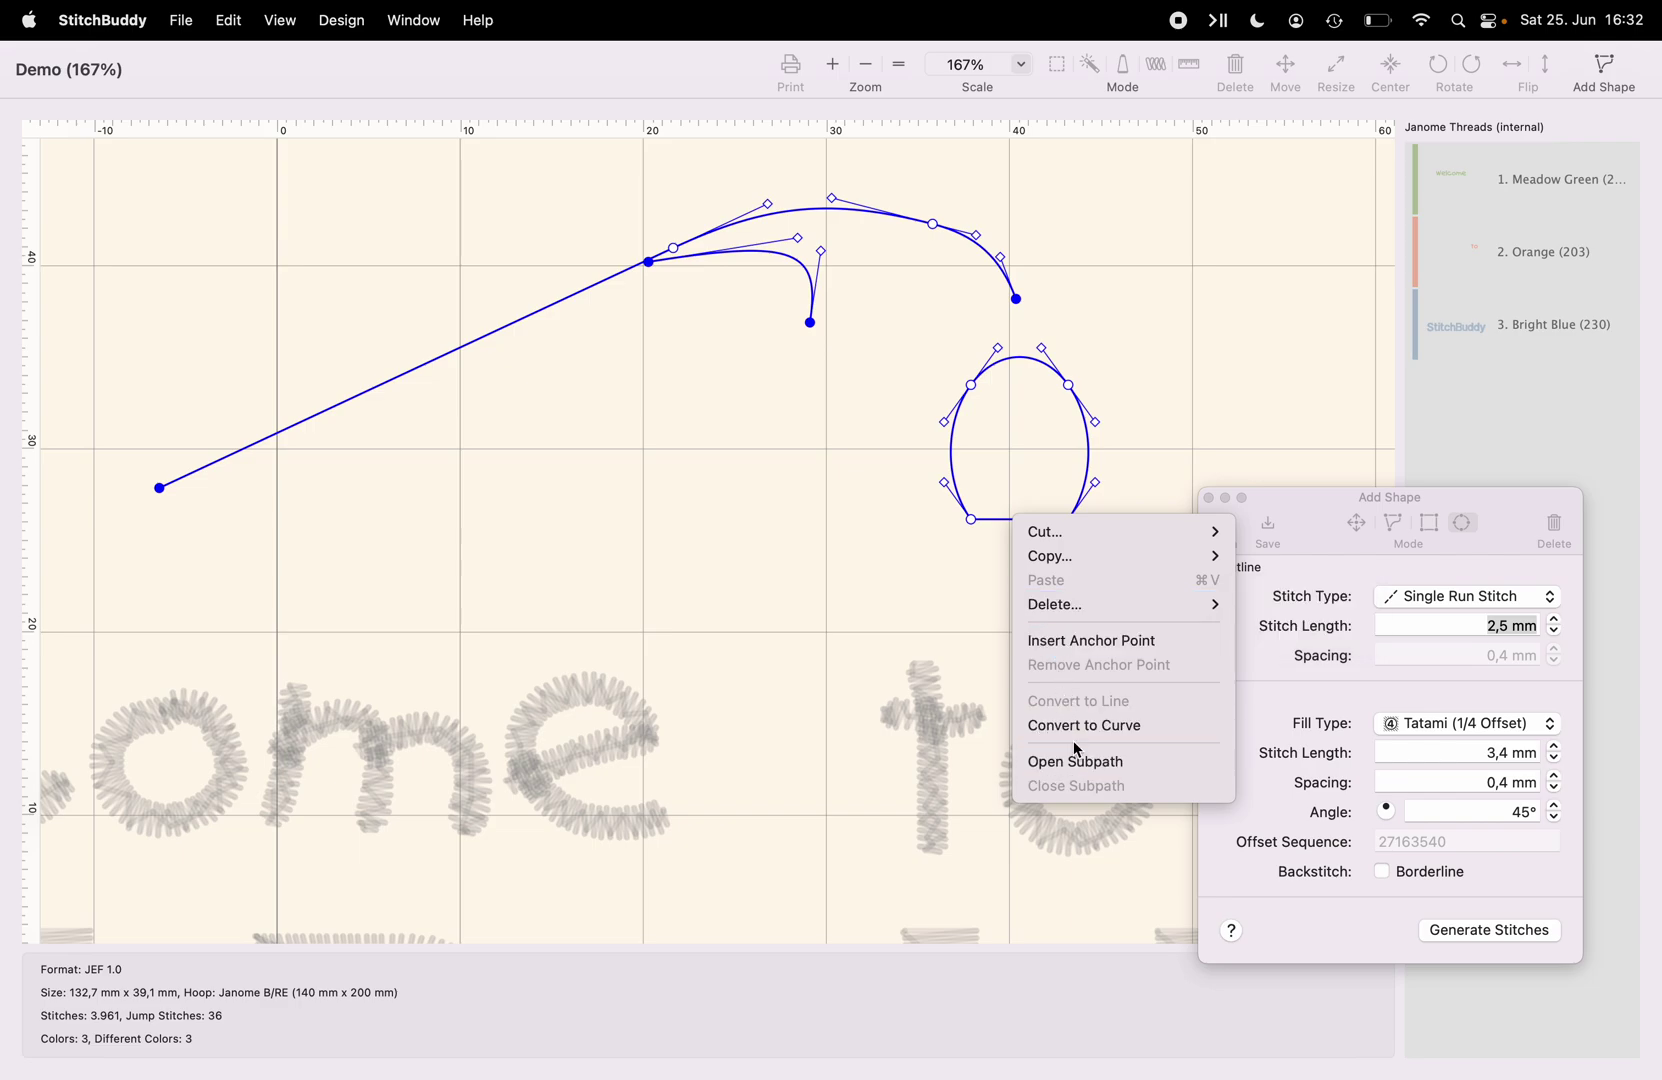
click(1072, 641)
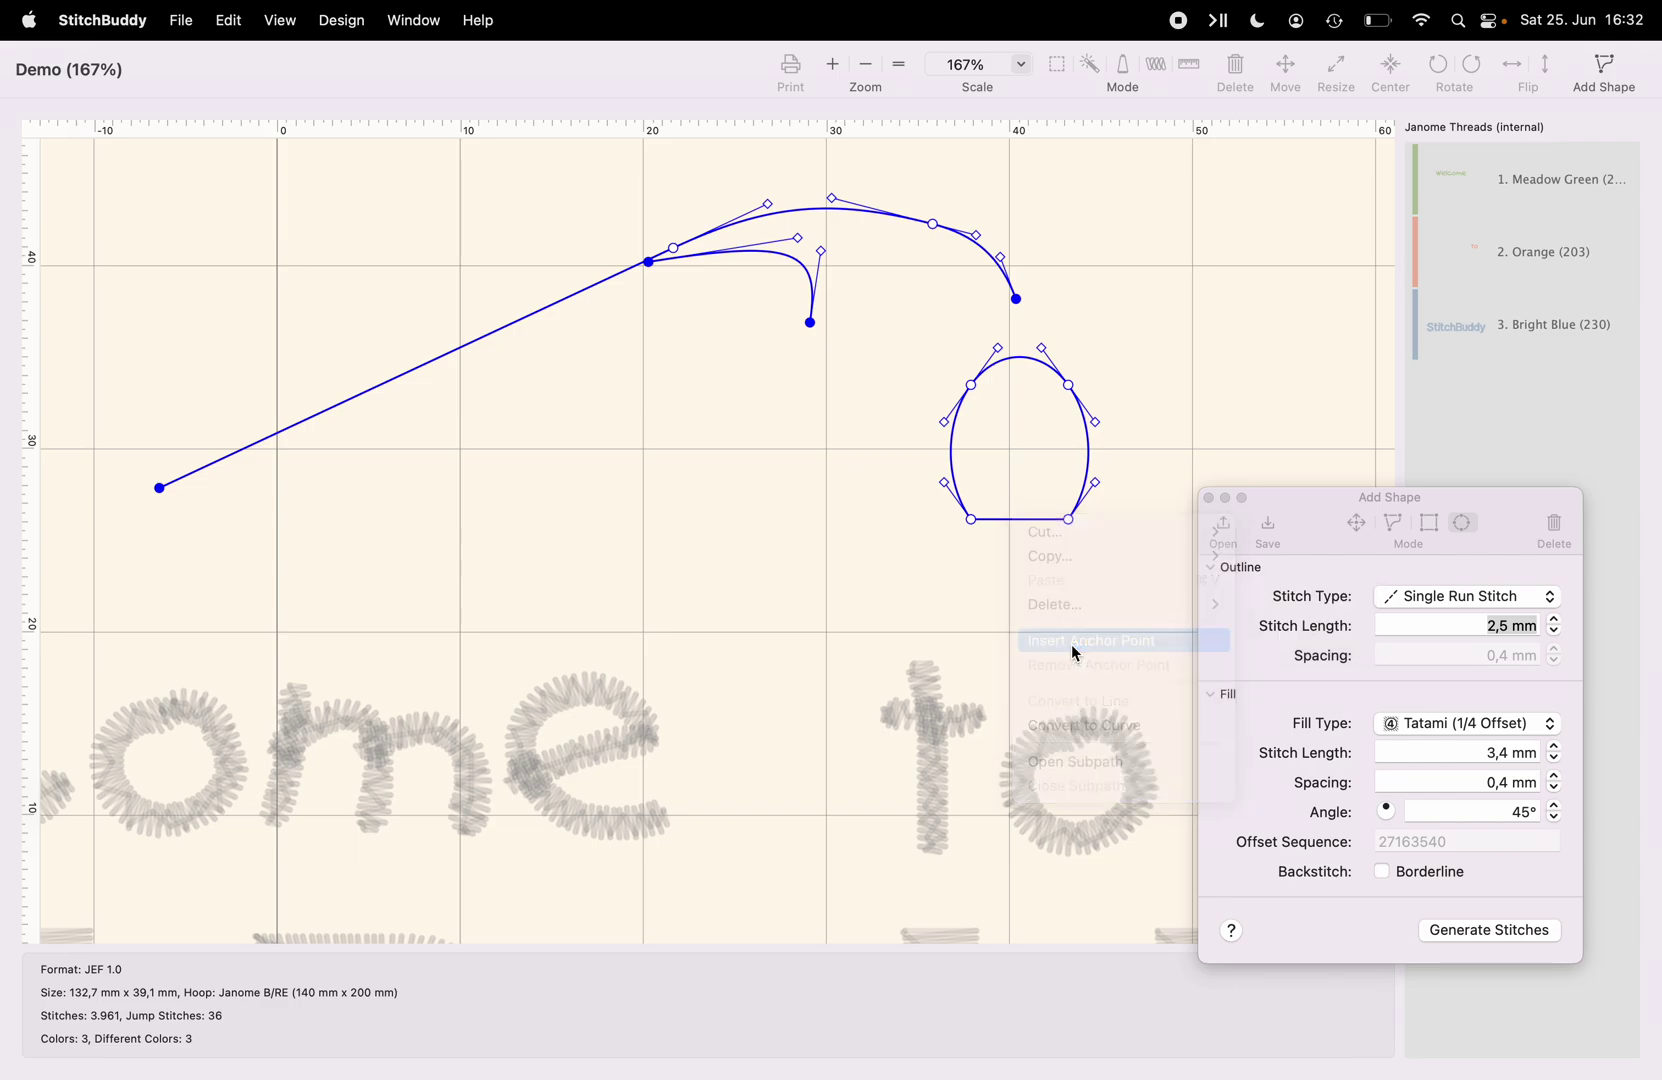
right_click(988, 518)
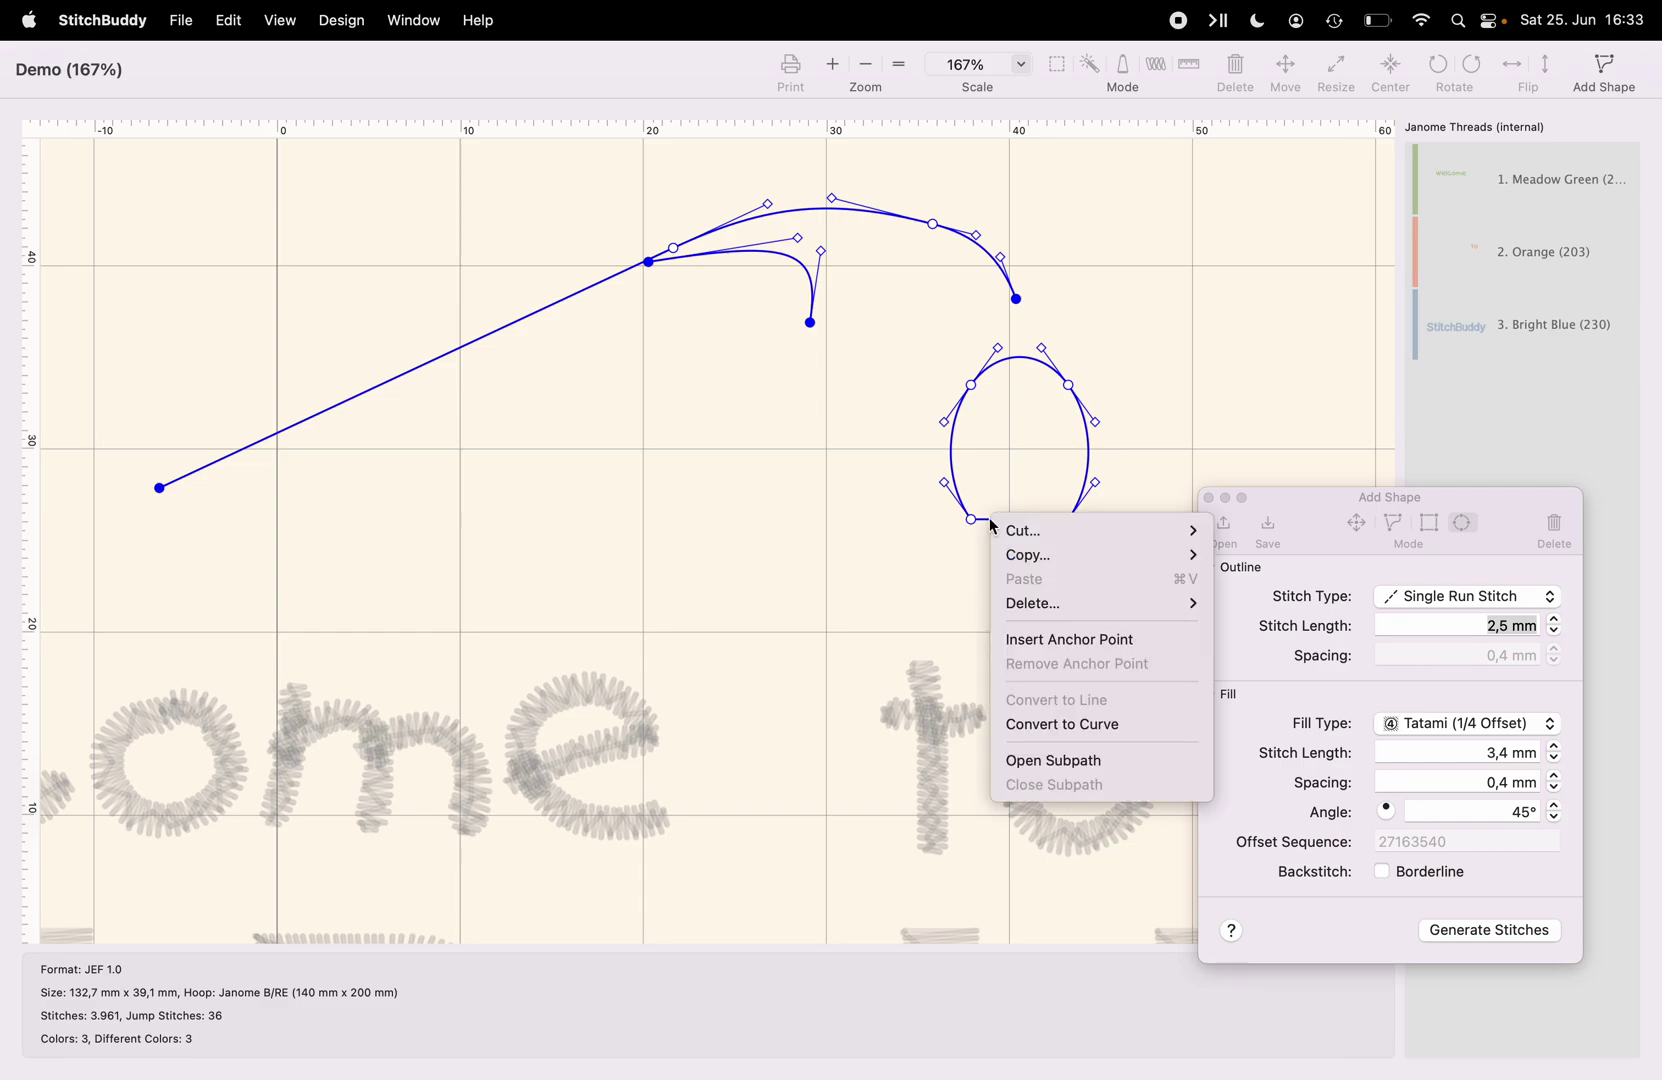
click(1045, 638)
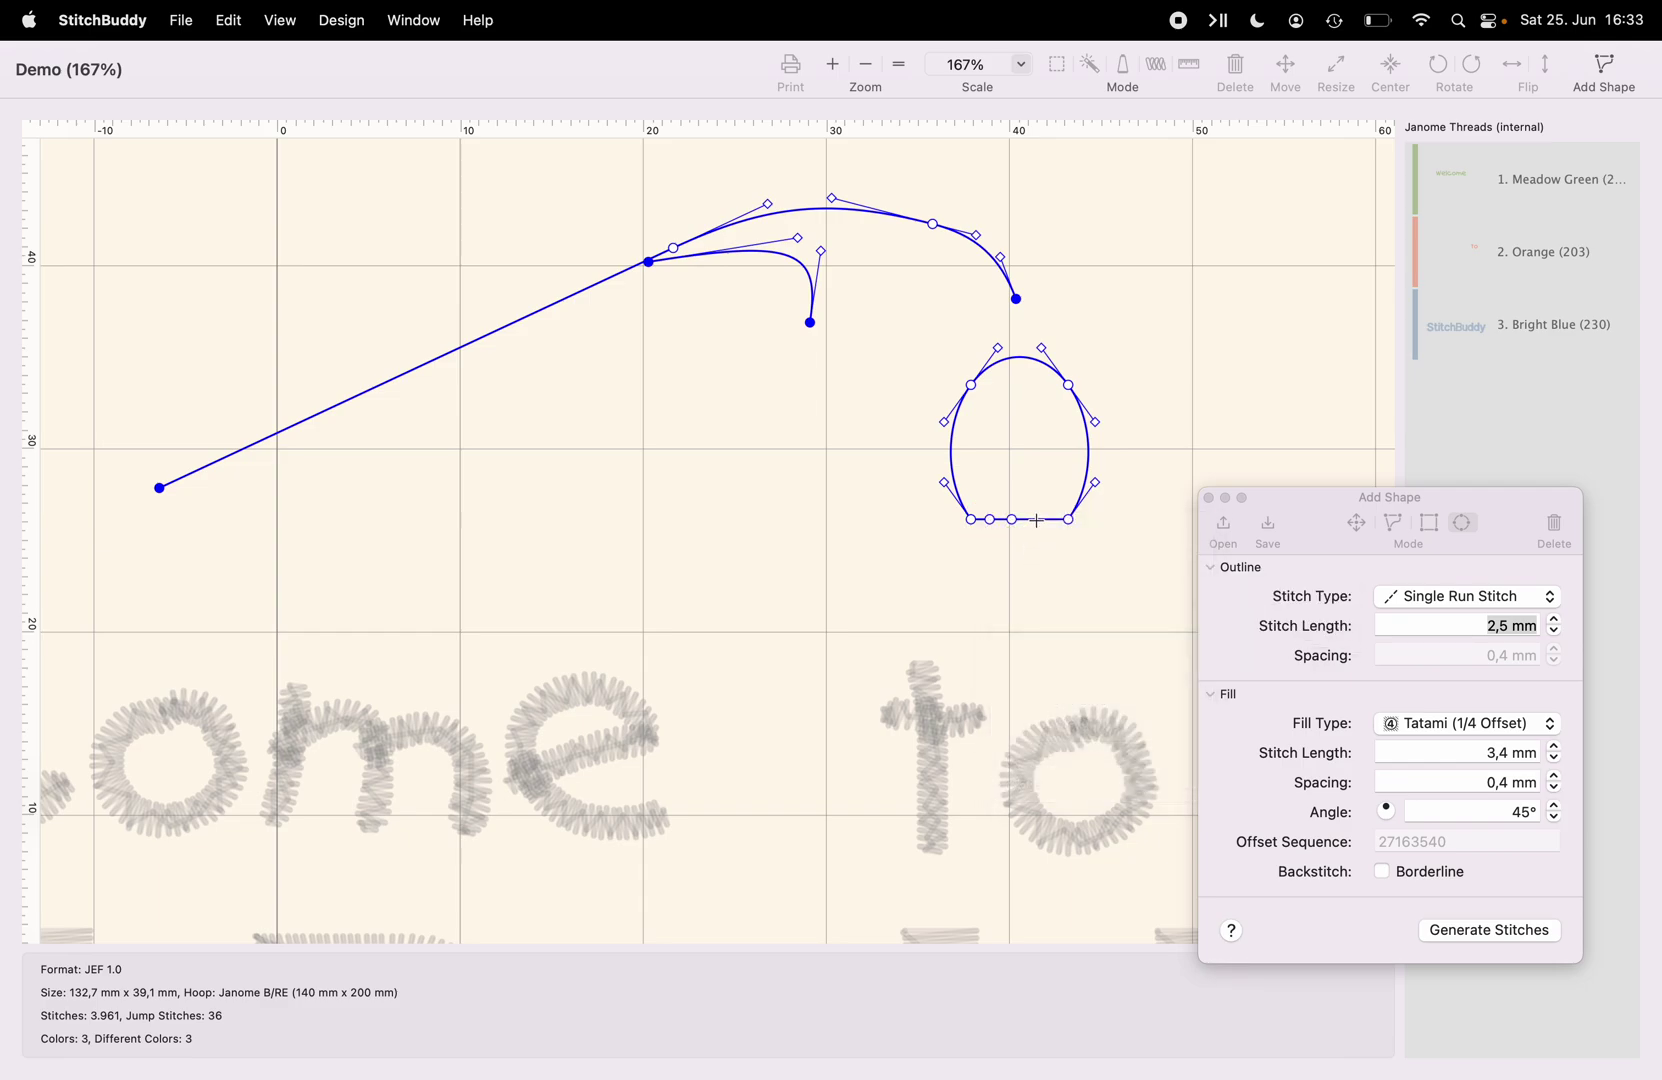
right_click(1038, 520)
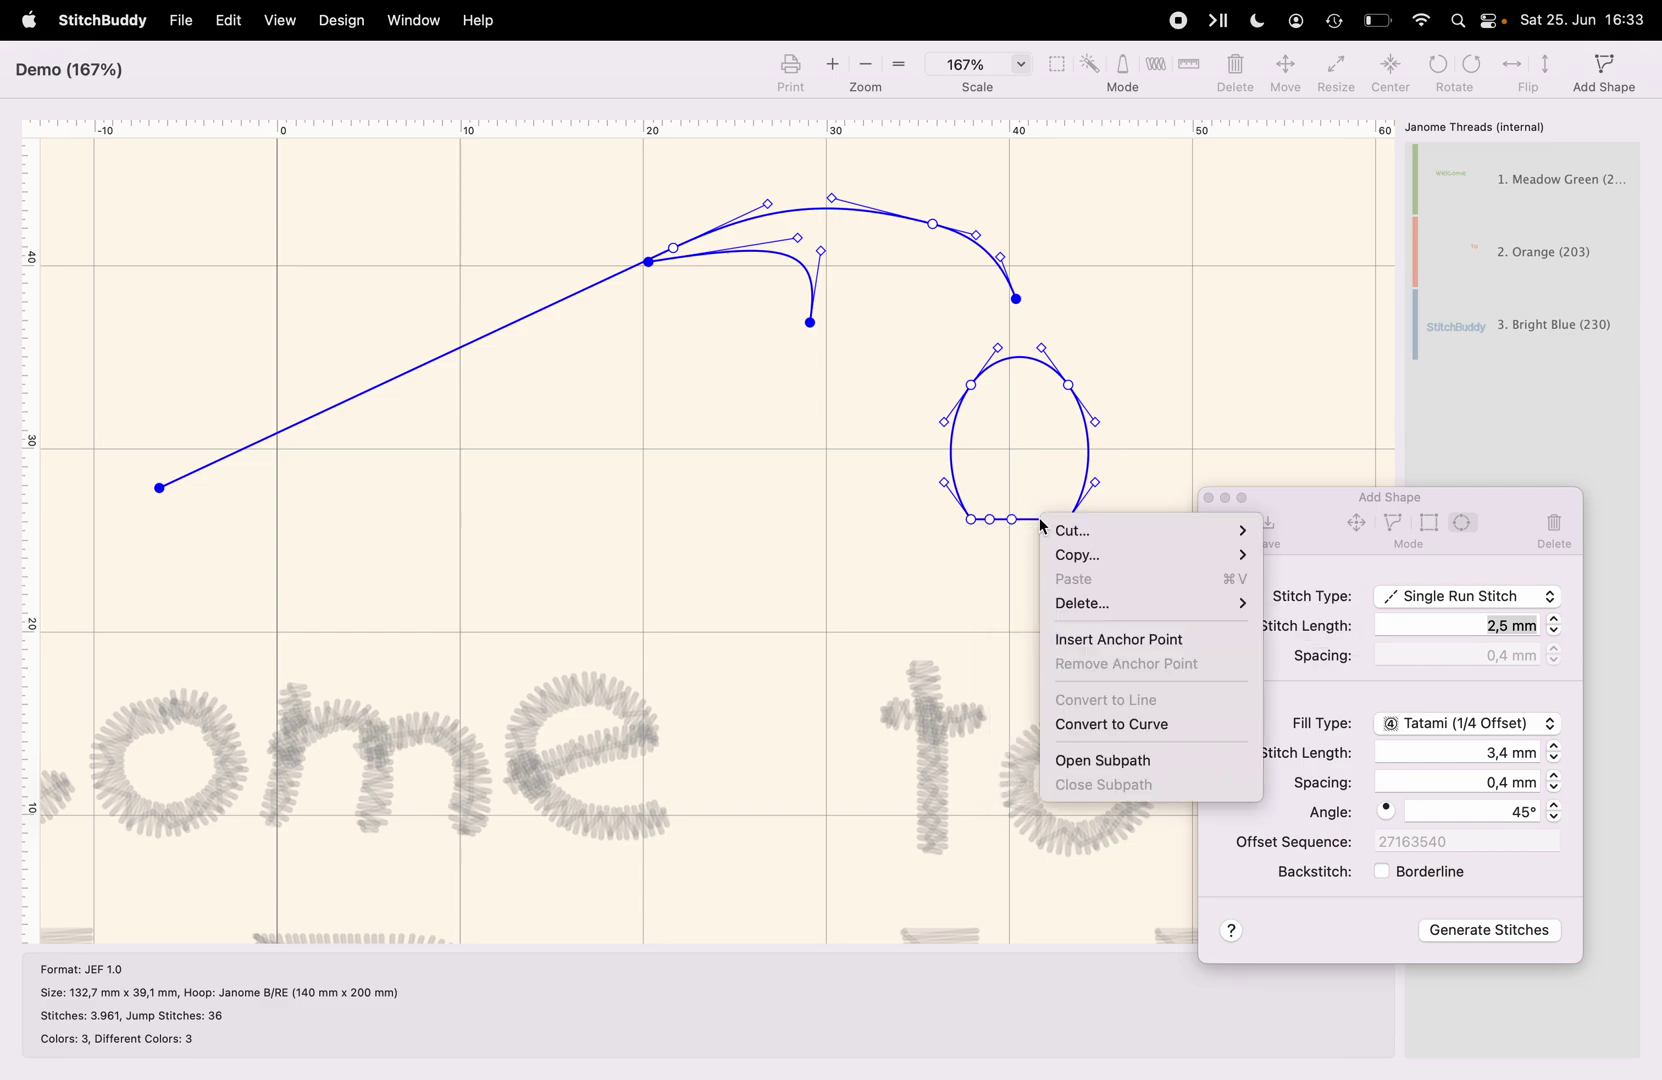
click(1076, 638)
scroll(1076, 638, right, 2)
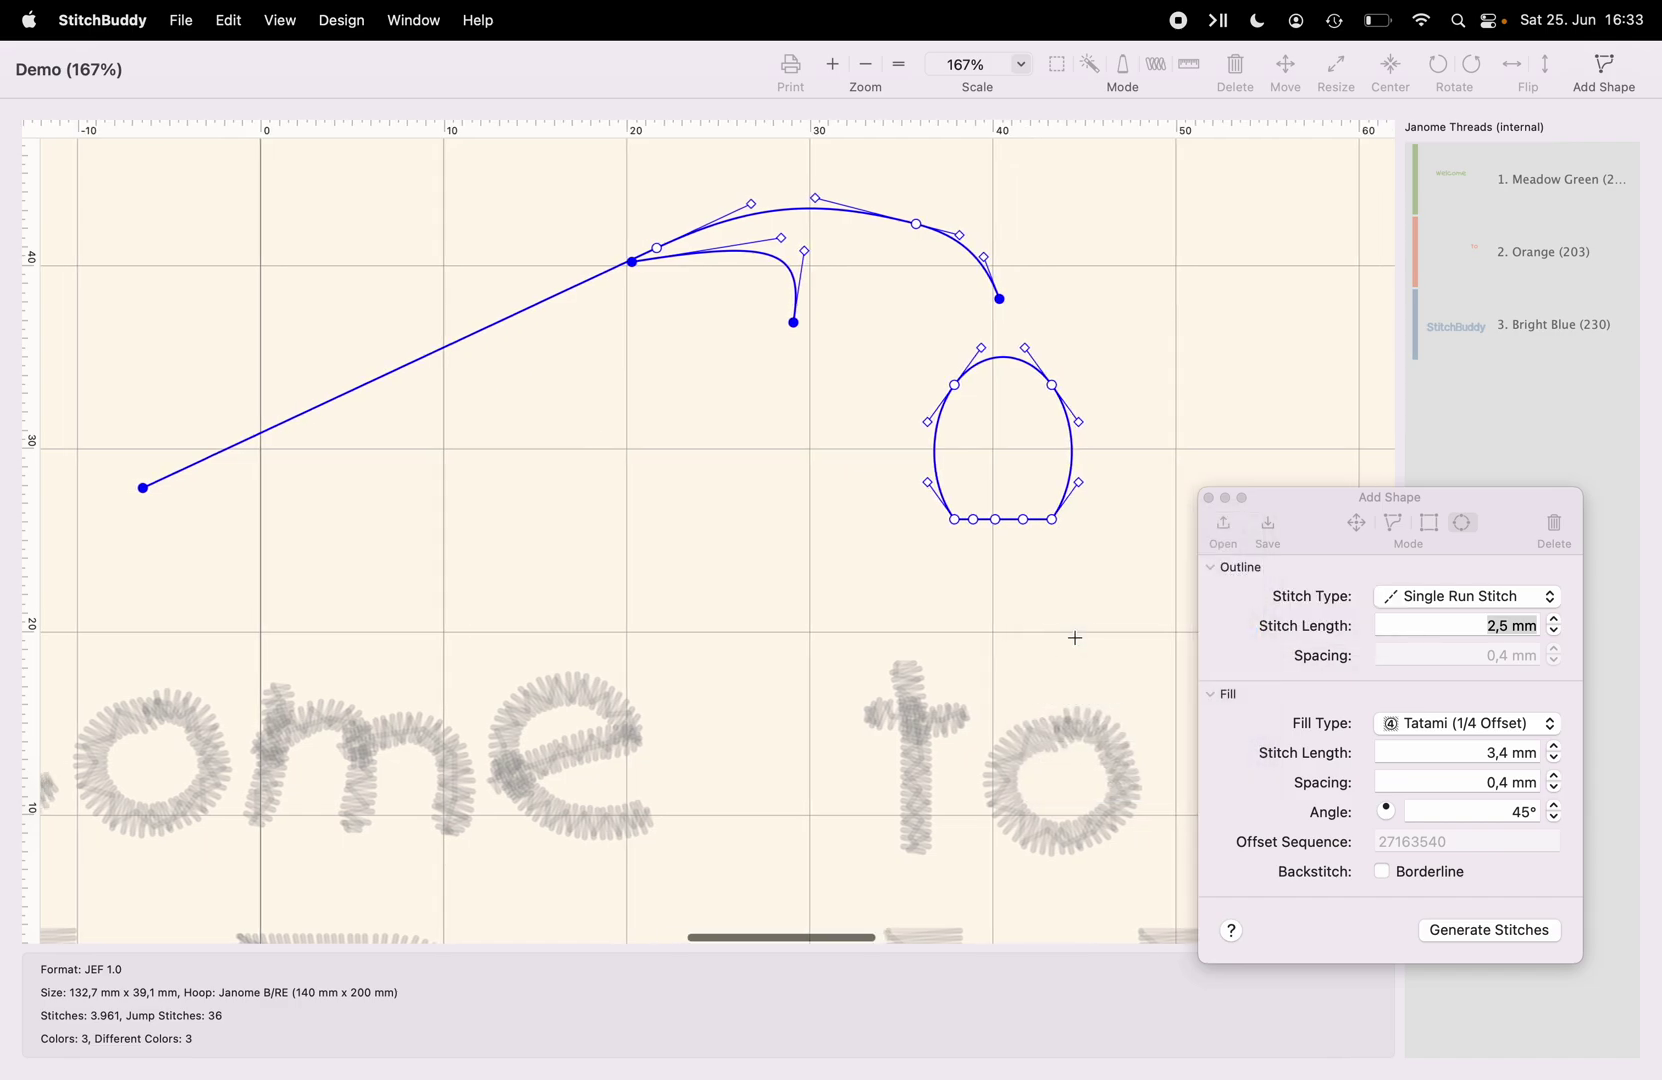
- Pull two bottom anchors up into peaks and move the blossom onto the arch's right end
click(1355, 533)
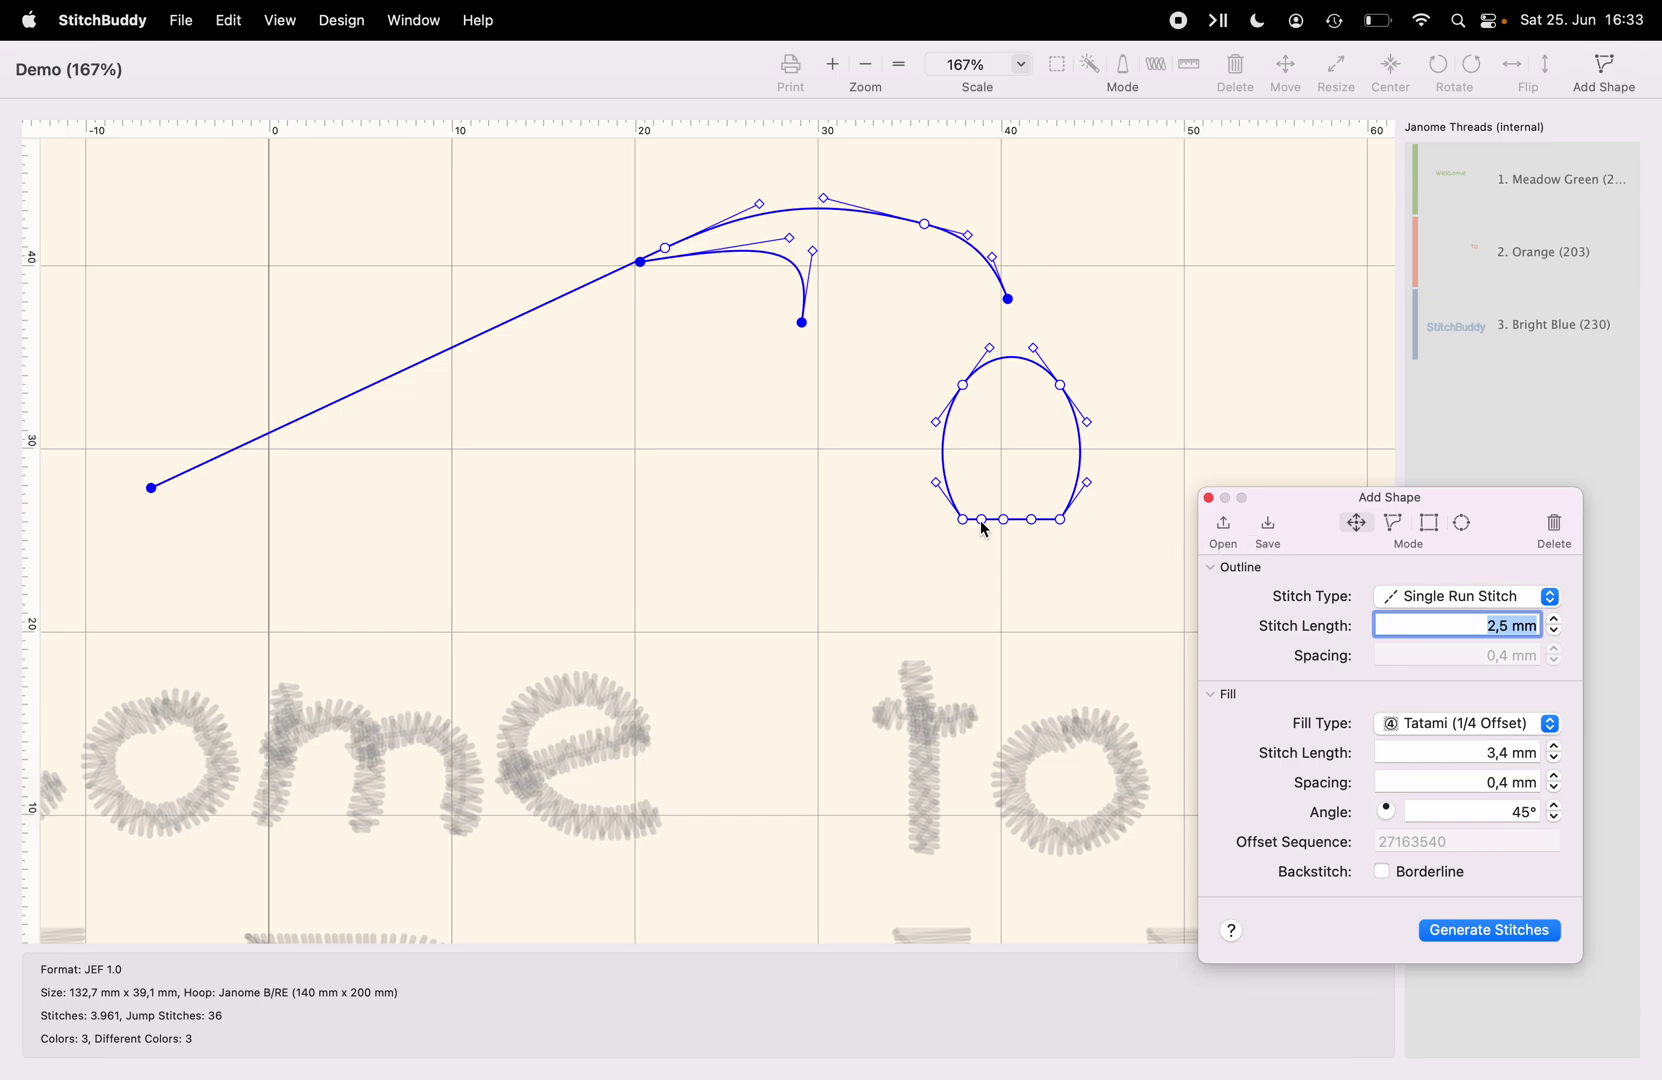
drag(980, 517, 988, 458)
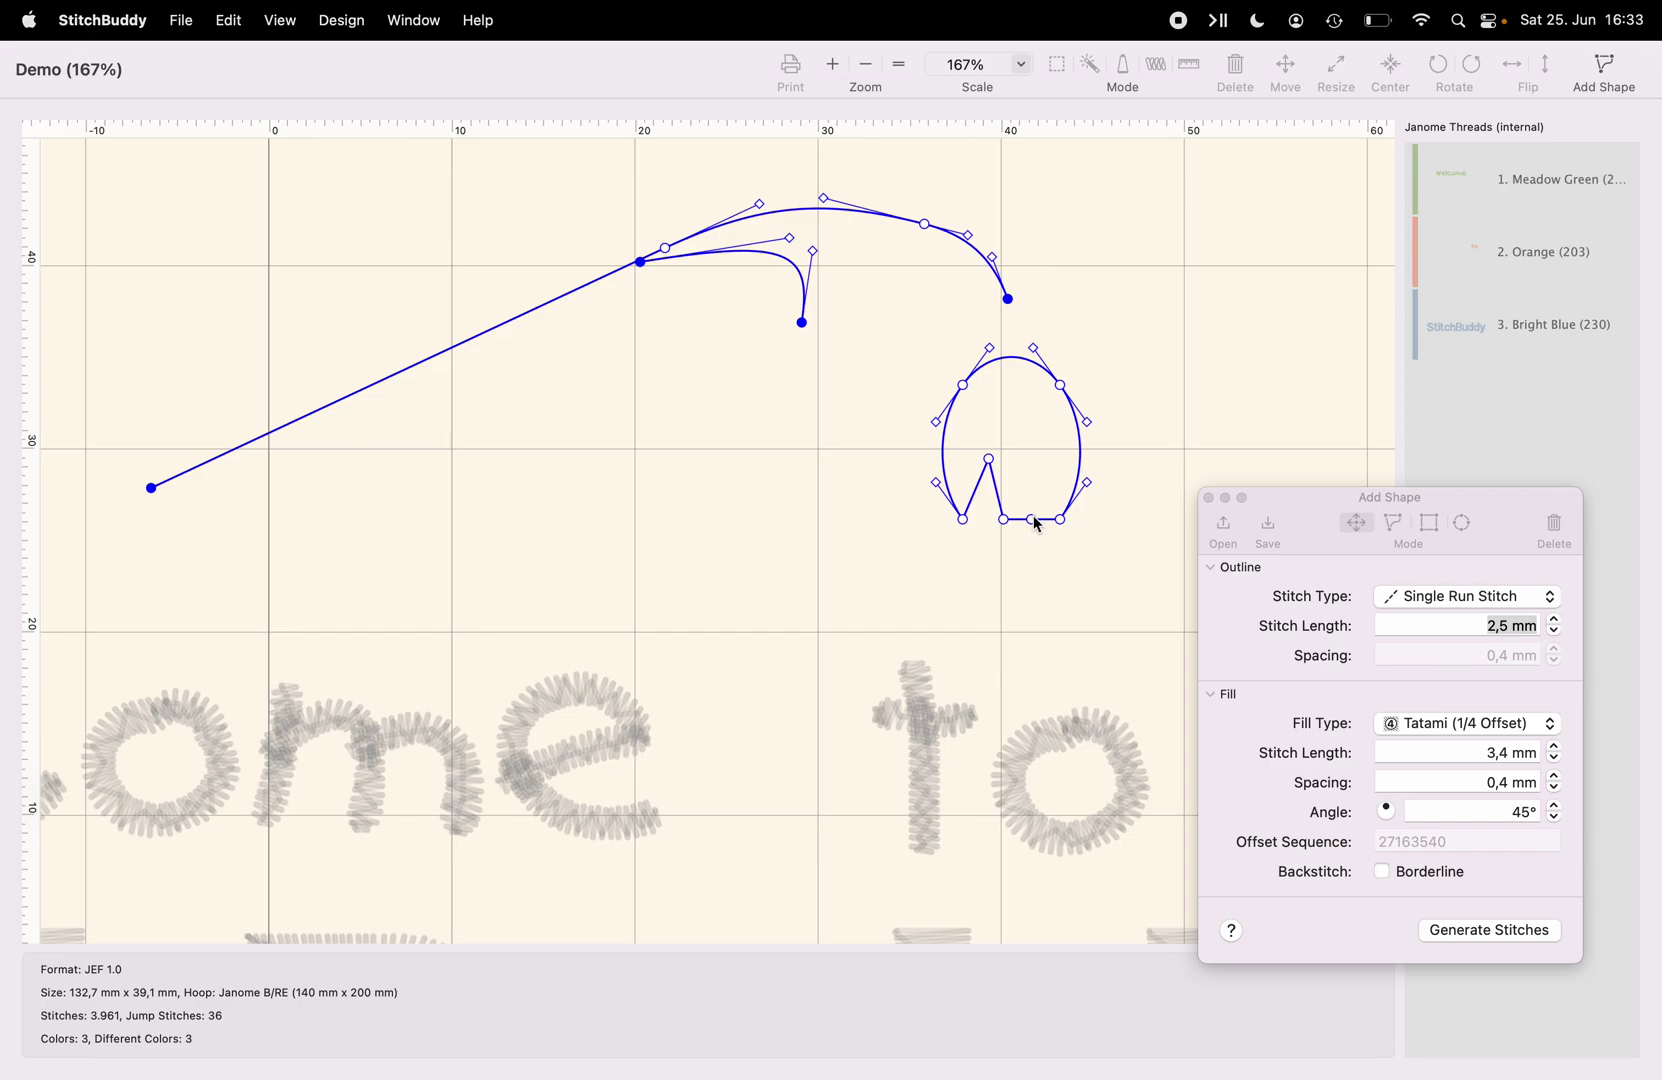
drag(1037, 524, 1031, 458)
drag(1006, 358, 1009, 299)
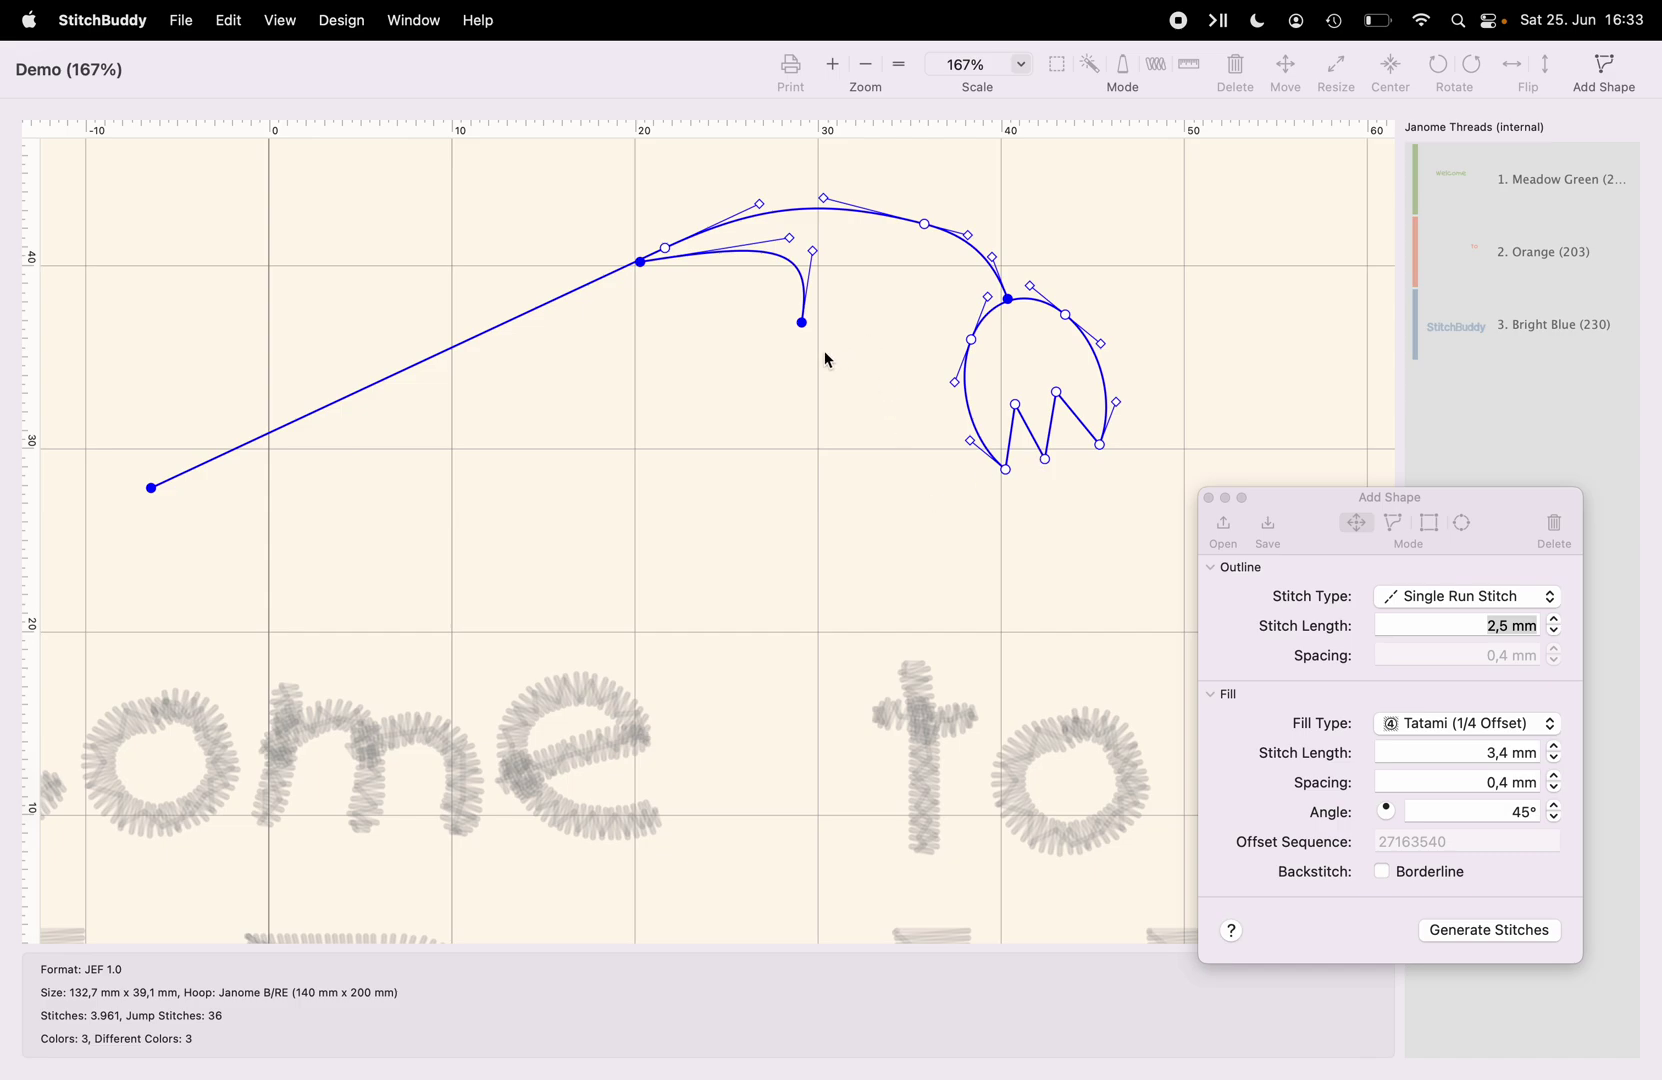
- Copy the blossom subpath, paste it, and attach the copy to the curled branch's end
right_click(973, 424)
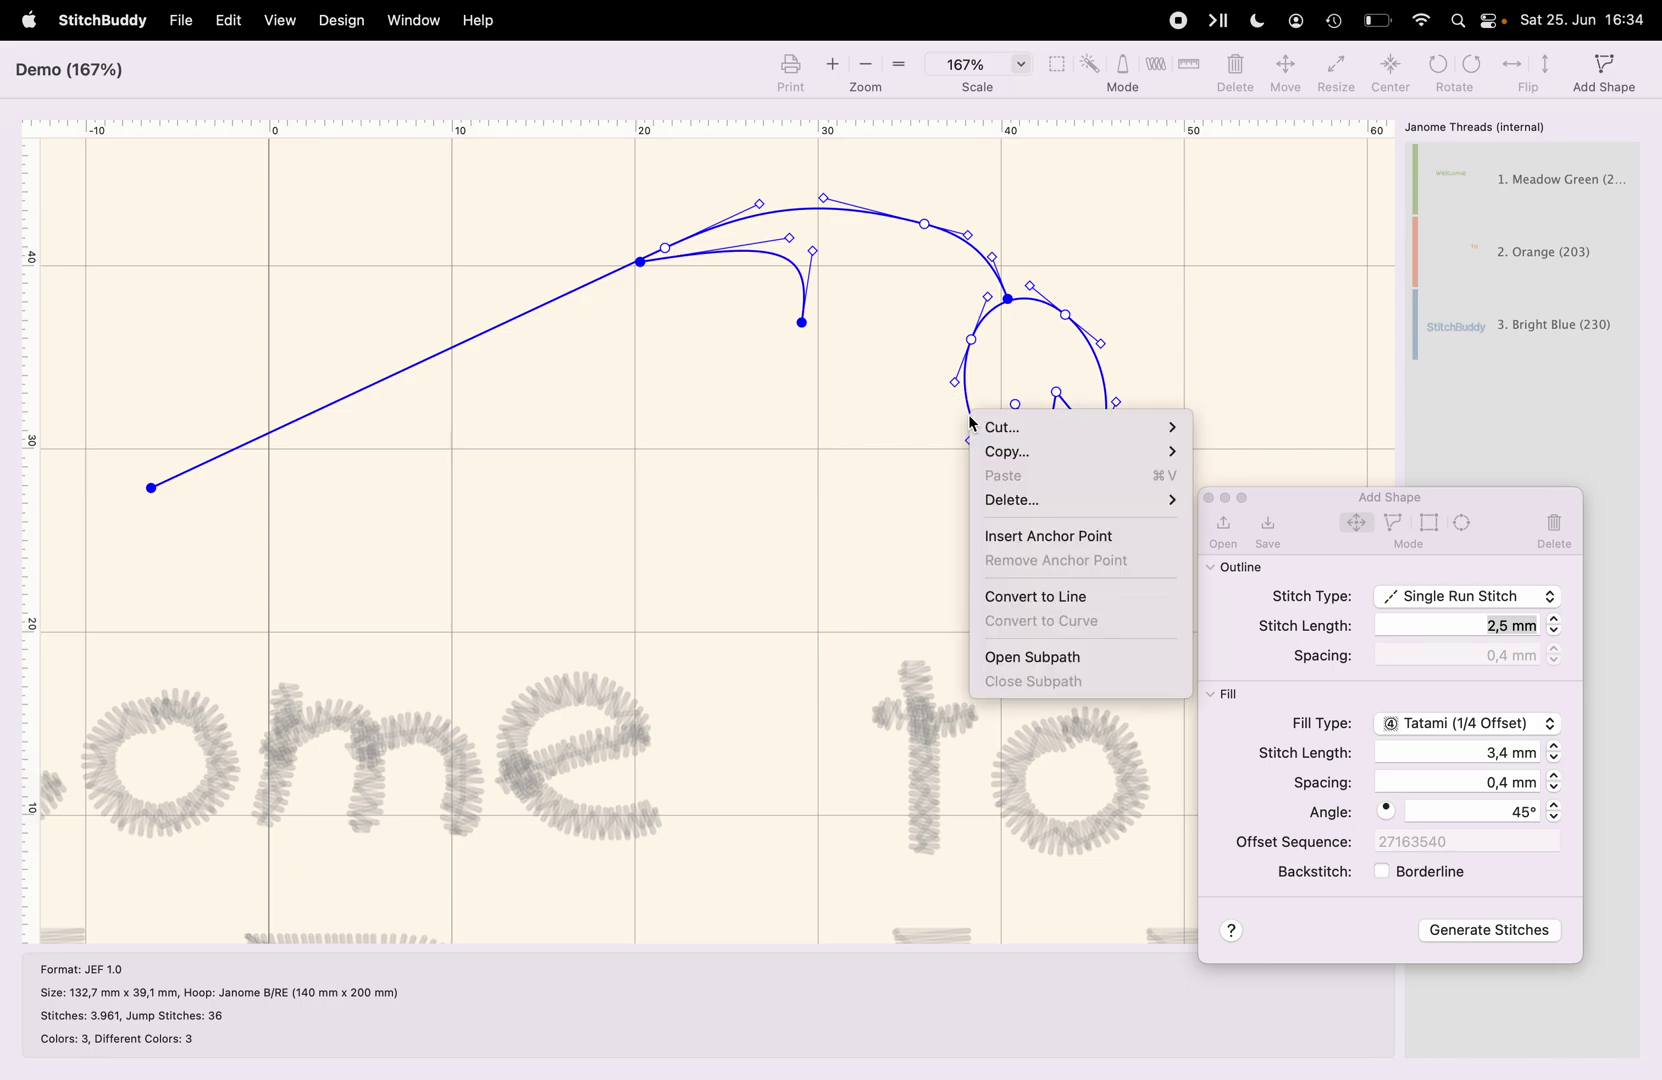
mouse_move(1058, 453)
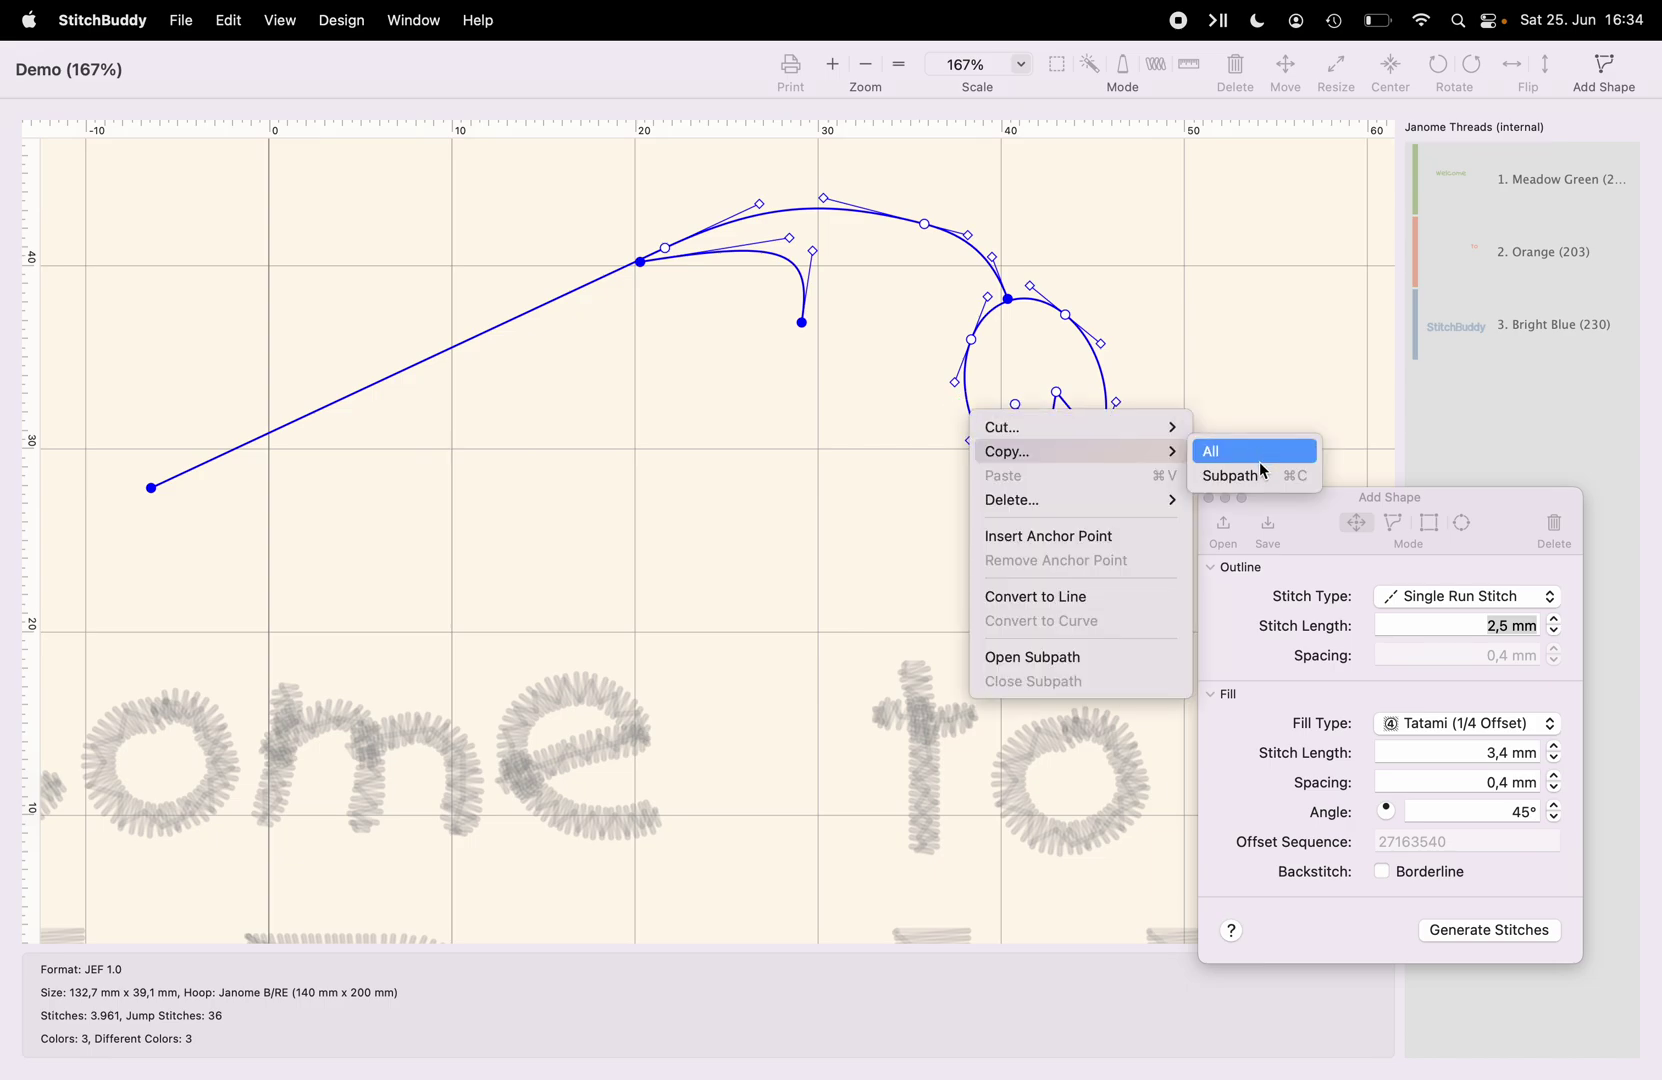
click(1258, 478)
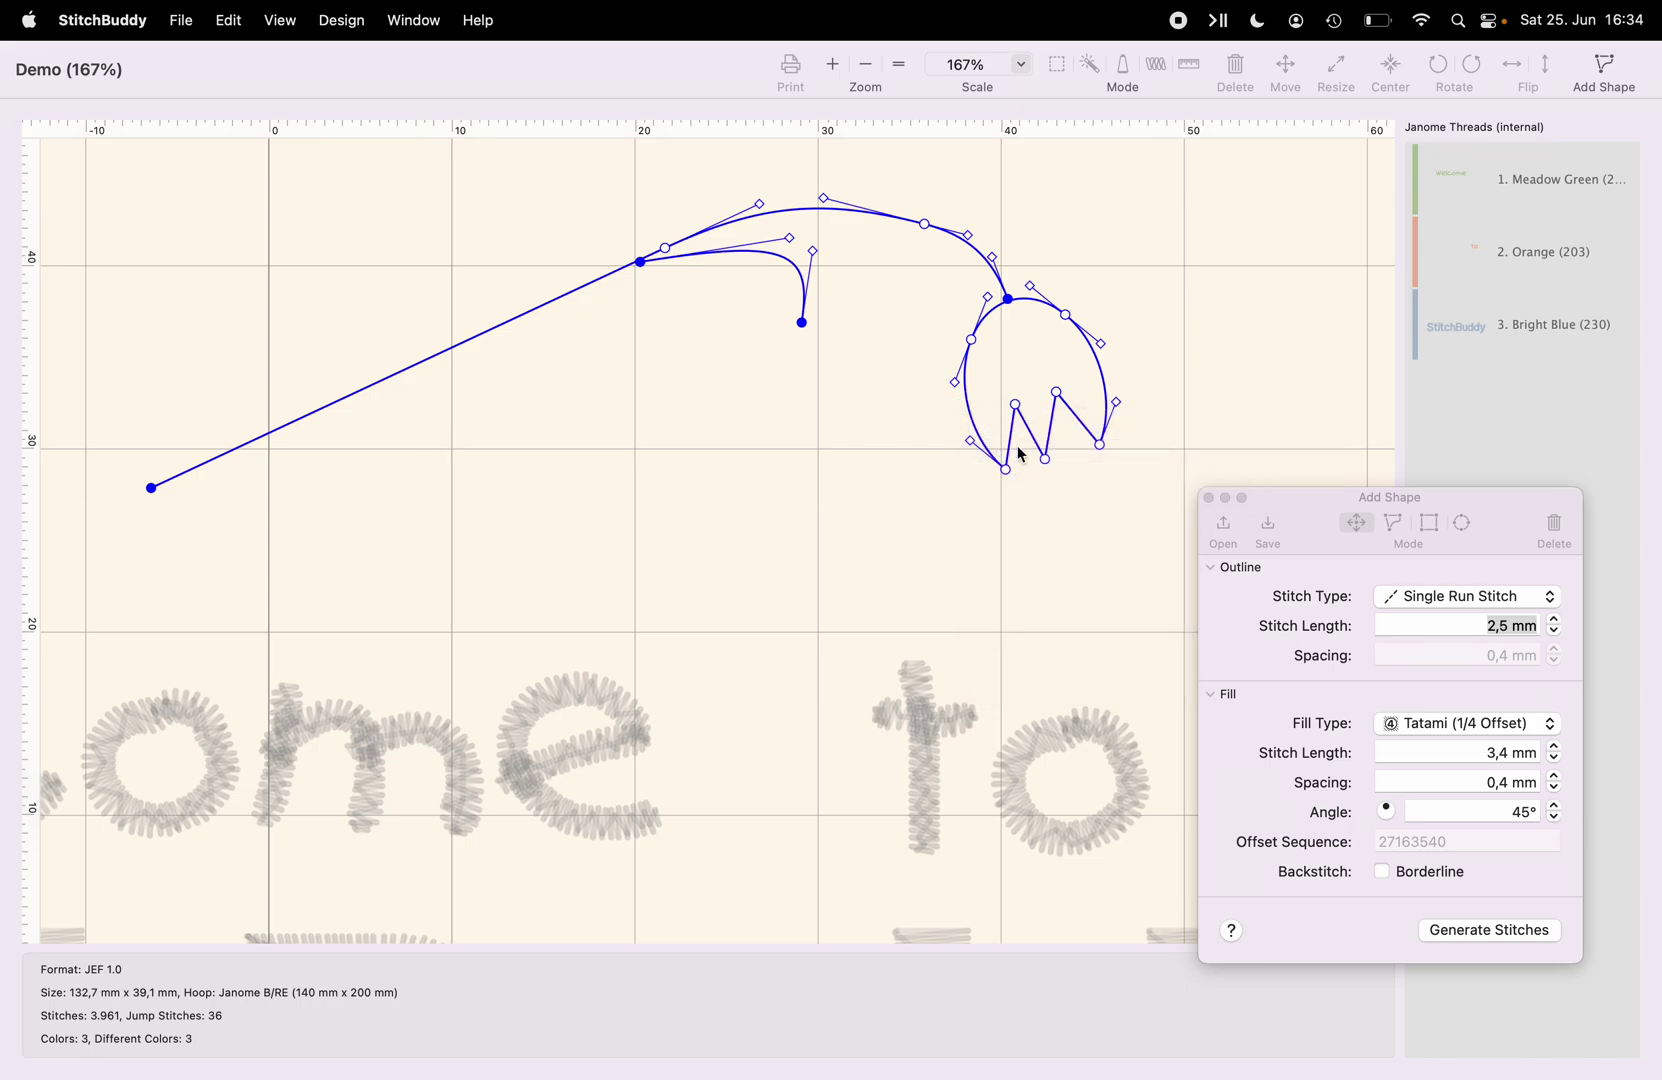
right_click(756, 403)
mouse_move(791, 430)
click(822, 464)
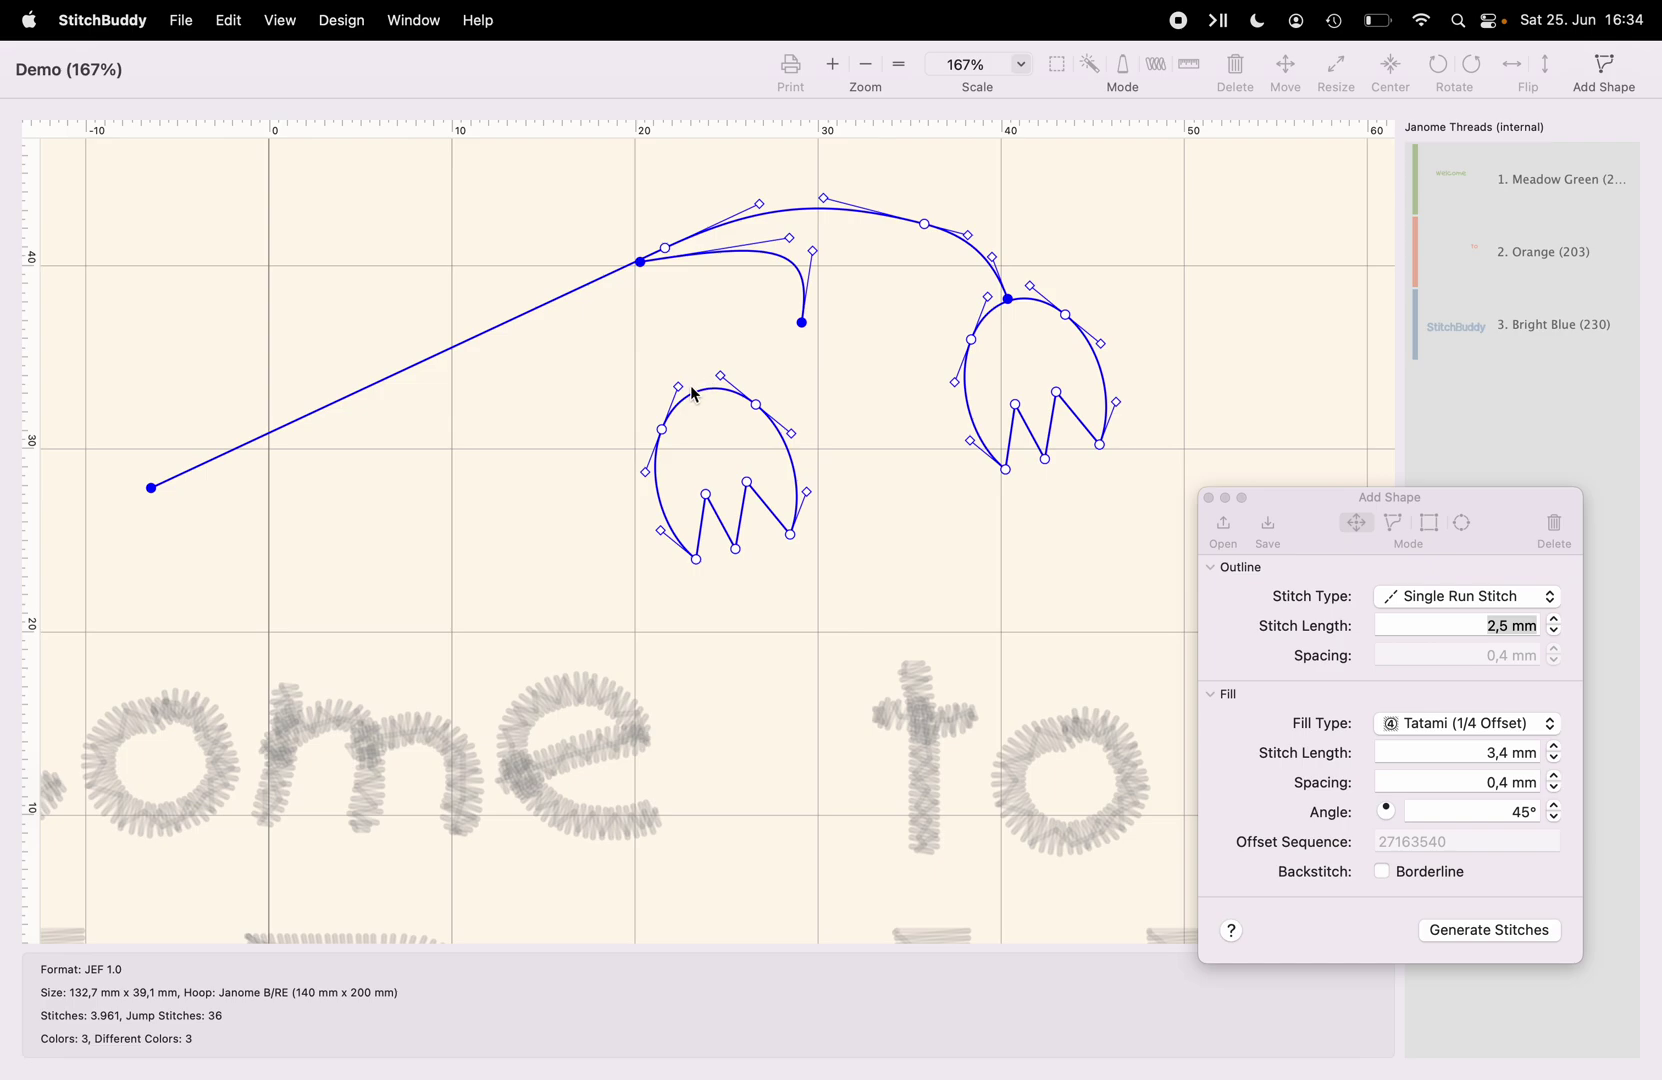
mouse_move(687, 395)
mouse_down()
mouse_move(737, 385)
mouse_move(773, 343)
mouse_move(797, 343)
mouse_move(788, 327)
mouse_up()
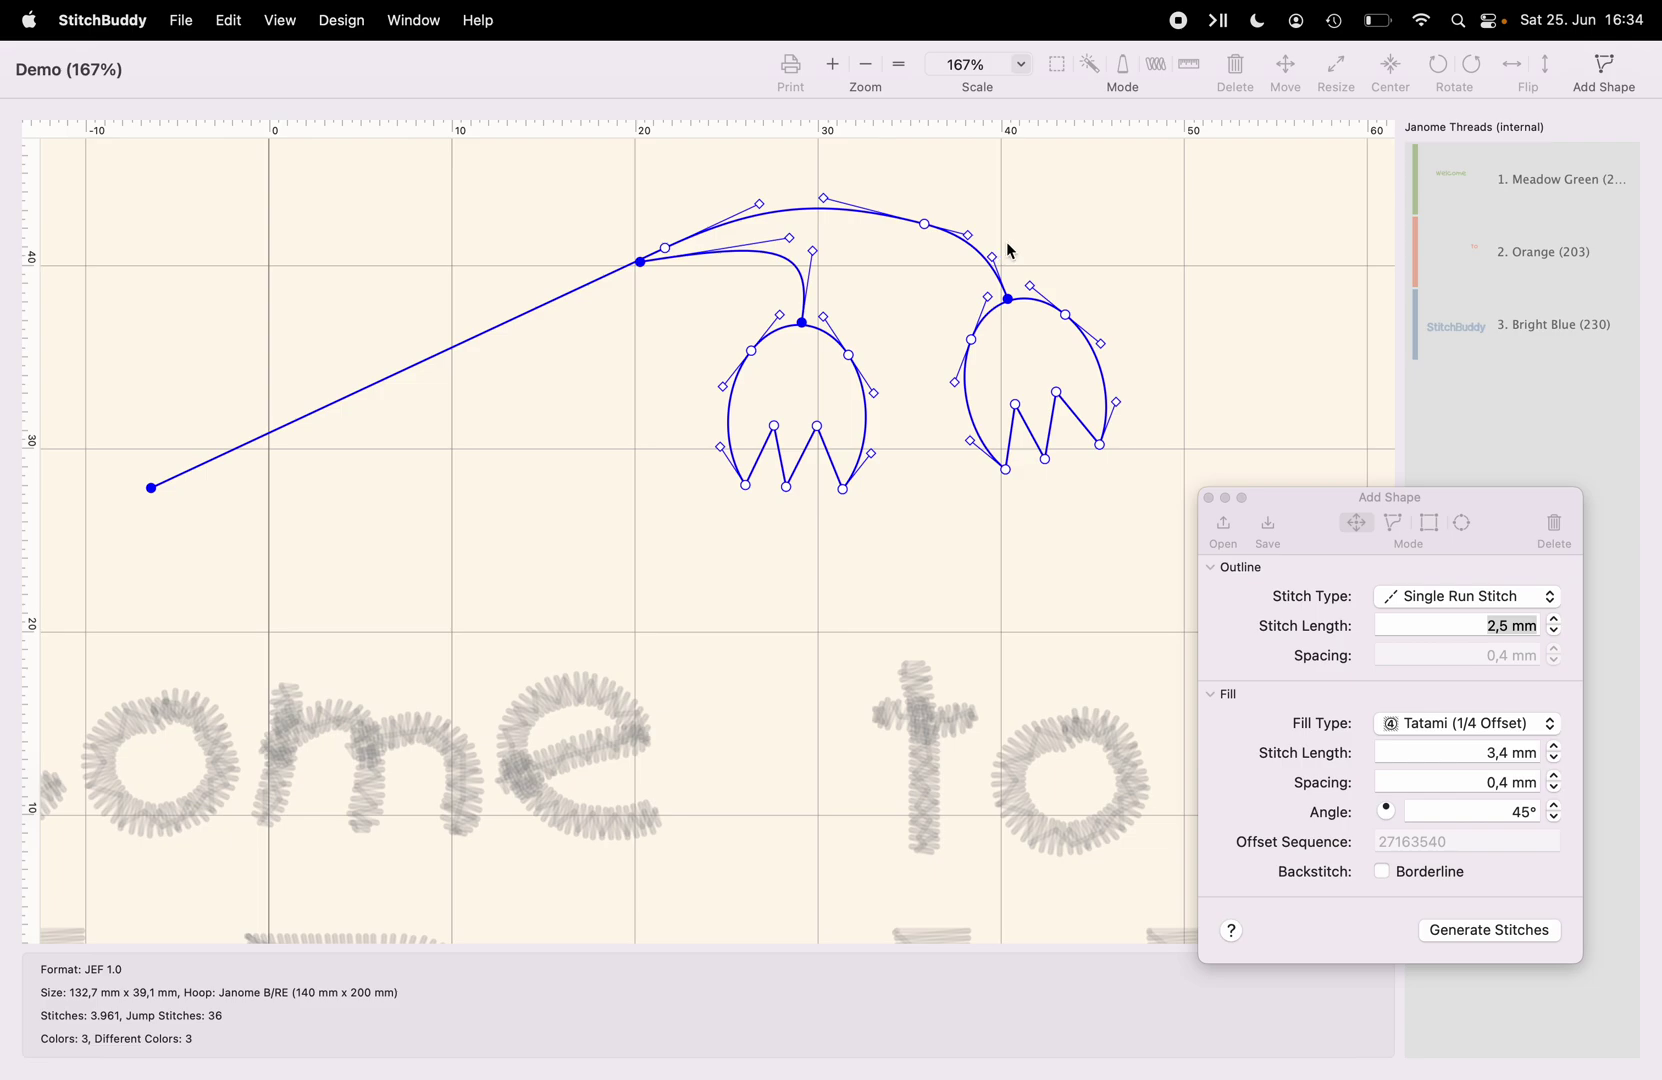
- Draw a small upright rectangle below the straight stem, left of the two blossoms
click(1315, 496)
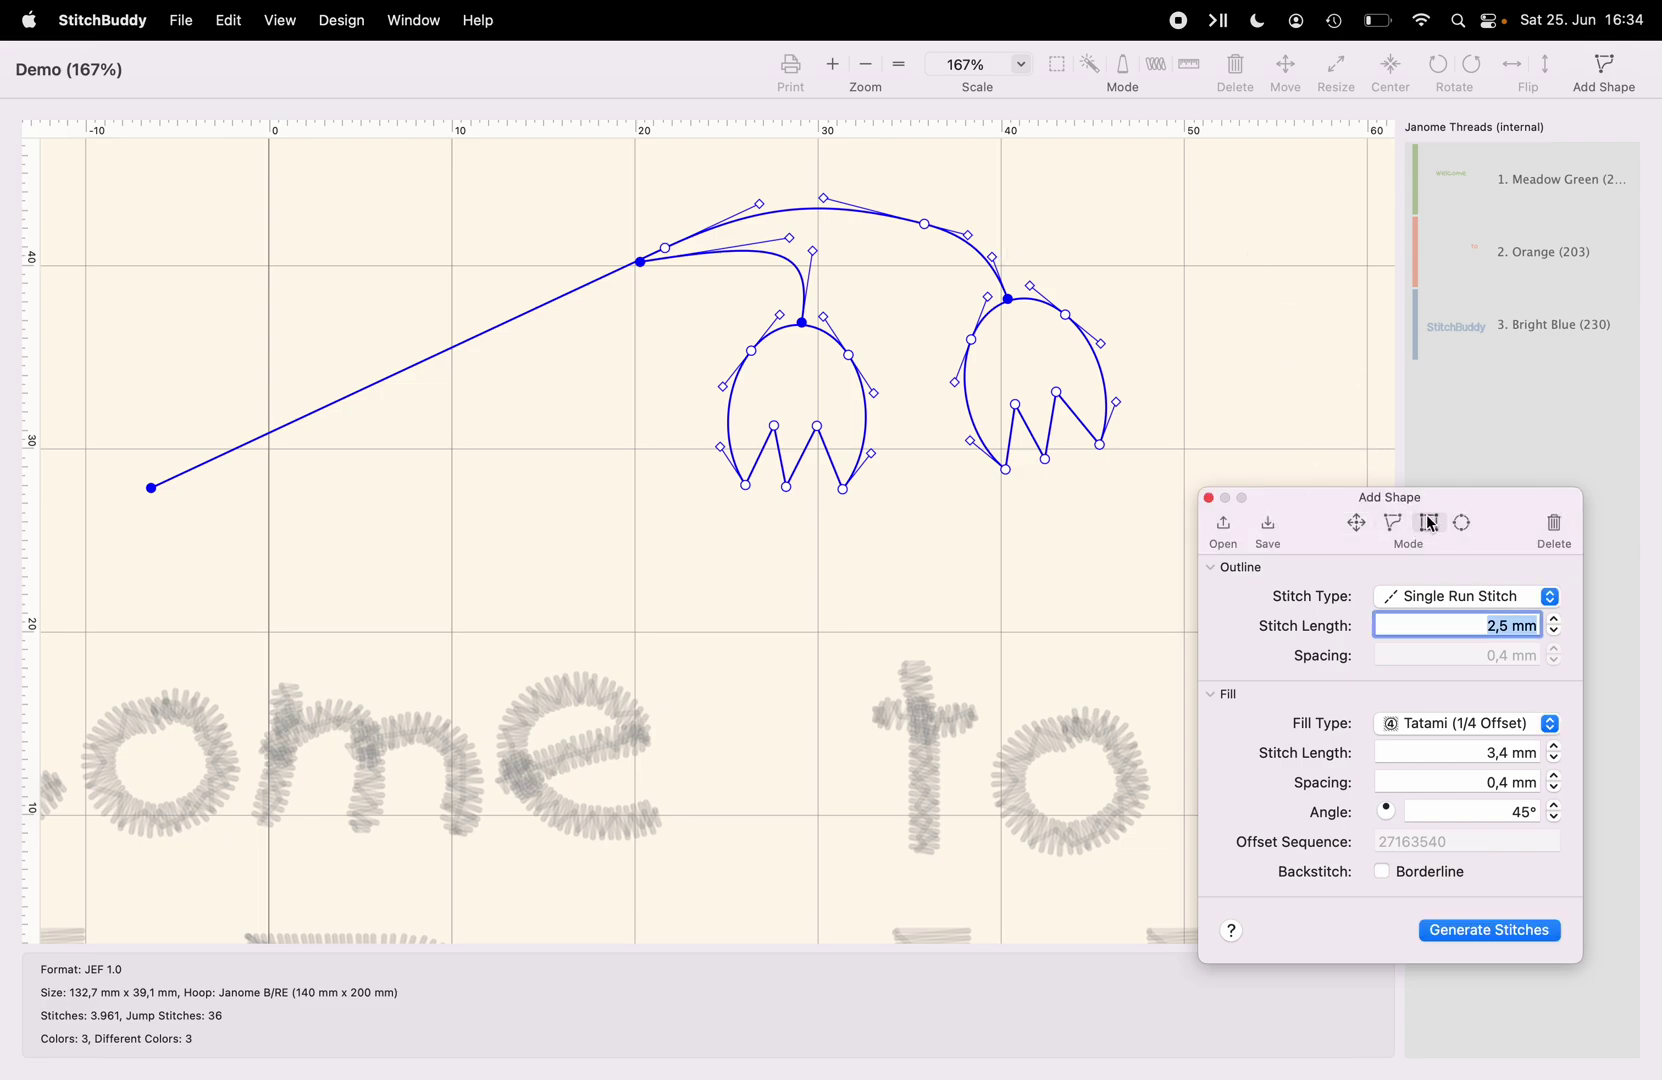
click(432, 385)
drag(432, 385, 519, 518)
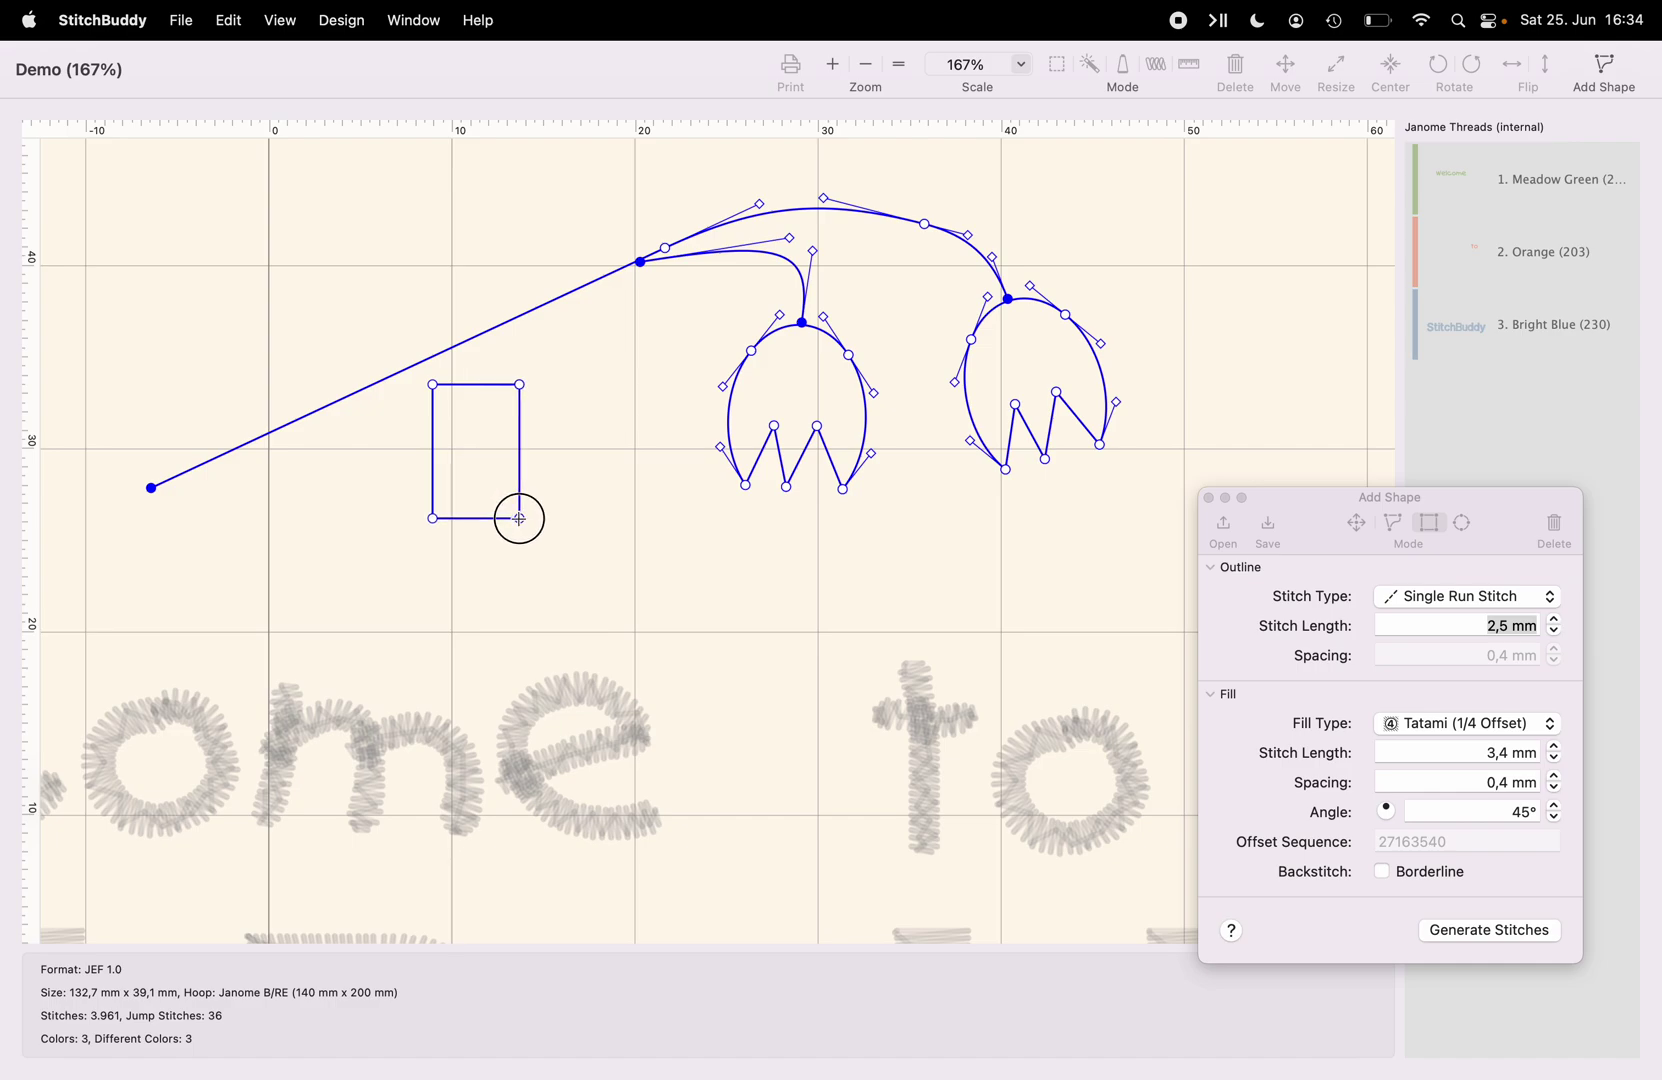
mouse_move(519, 518)
mouse_down()
mouse_move(571, 553)
mouse_move(536, 477)
mouse_move(545, 490)
mouse_move(522, 477)
mouse_move(510, 492)
mouse_move(514, 514)
mouse_up()
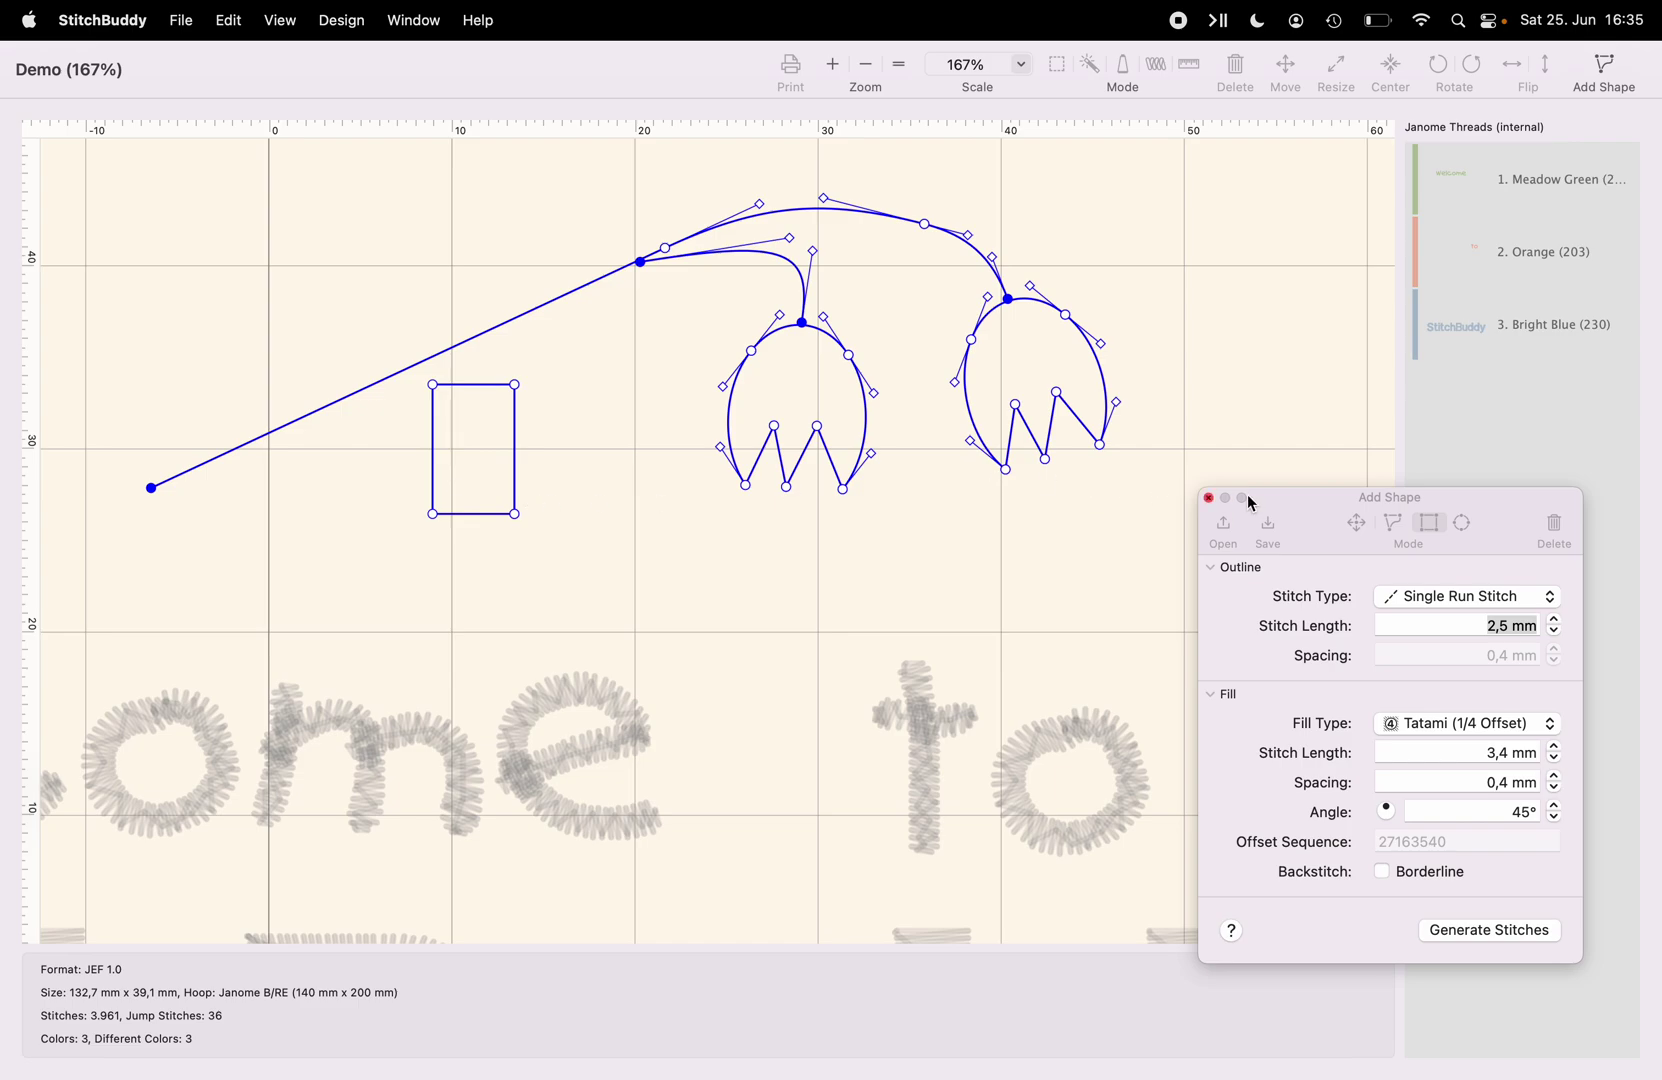
- Convert the rectangle's left and right sides to curves and remove its bottom-left anchor point
click(1357, 525)
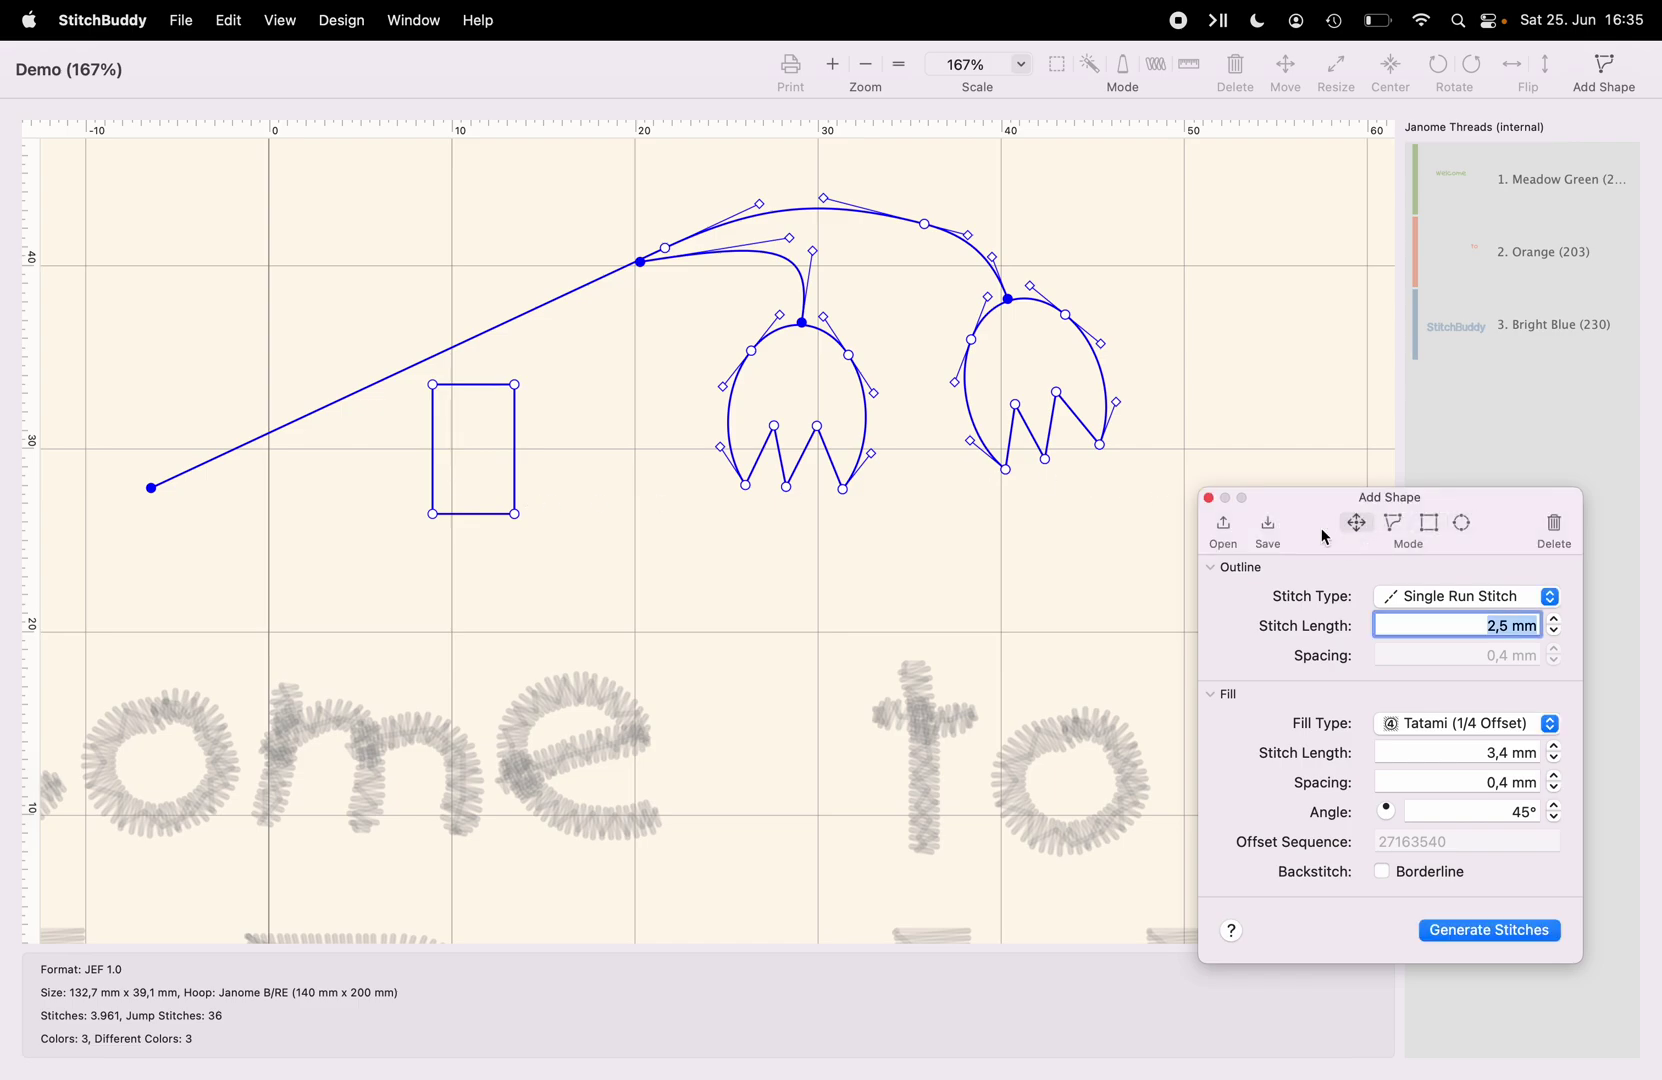
right_click(432, 437)
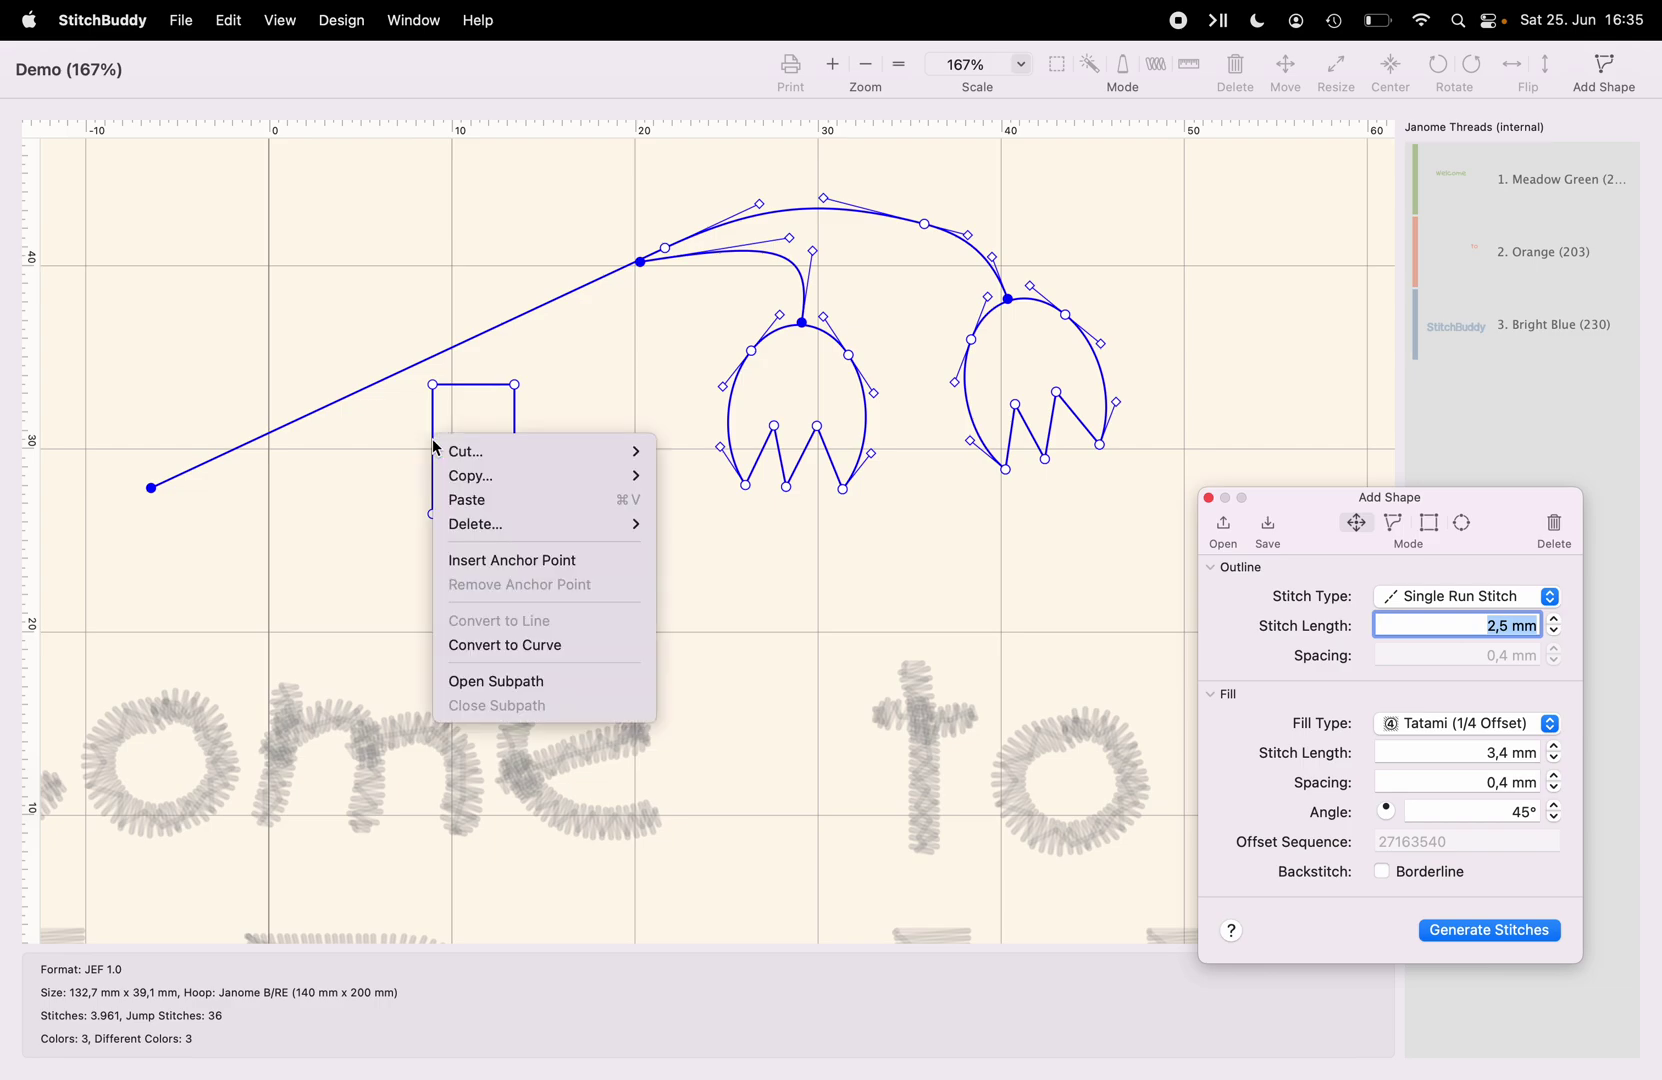
click(512, 649)
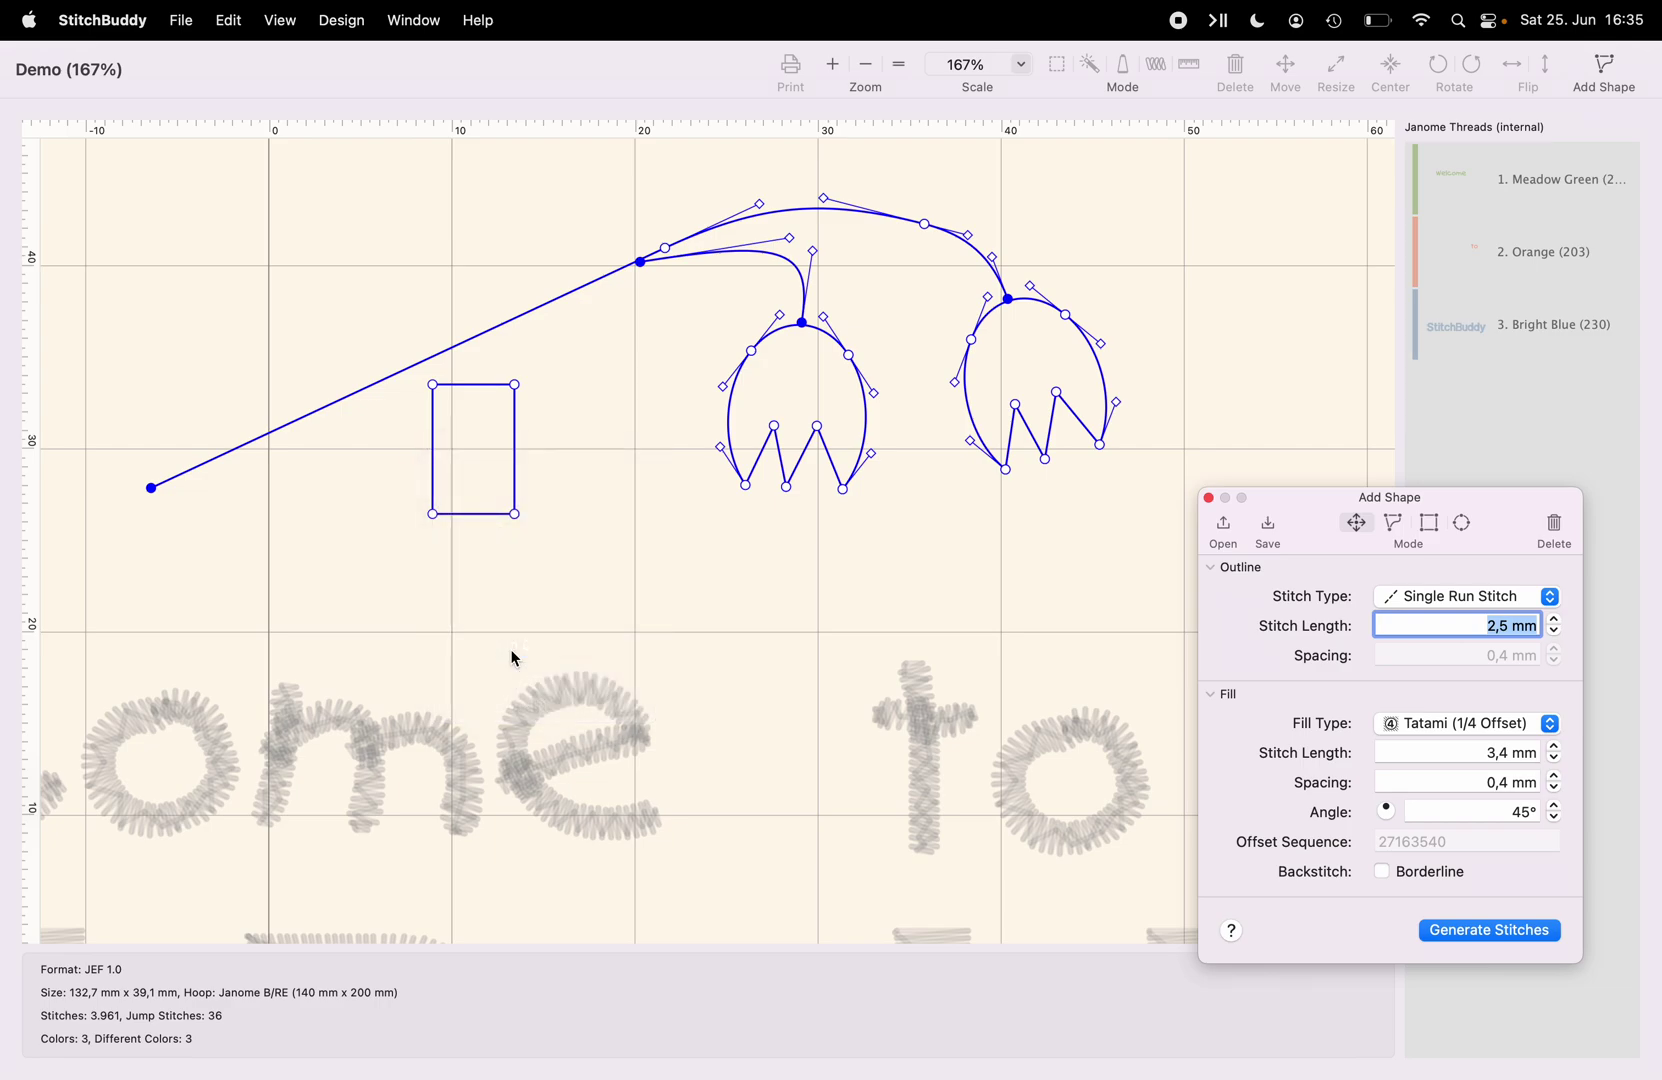
right_click(514, 443)
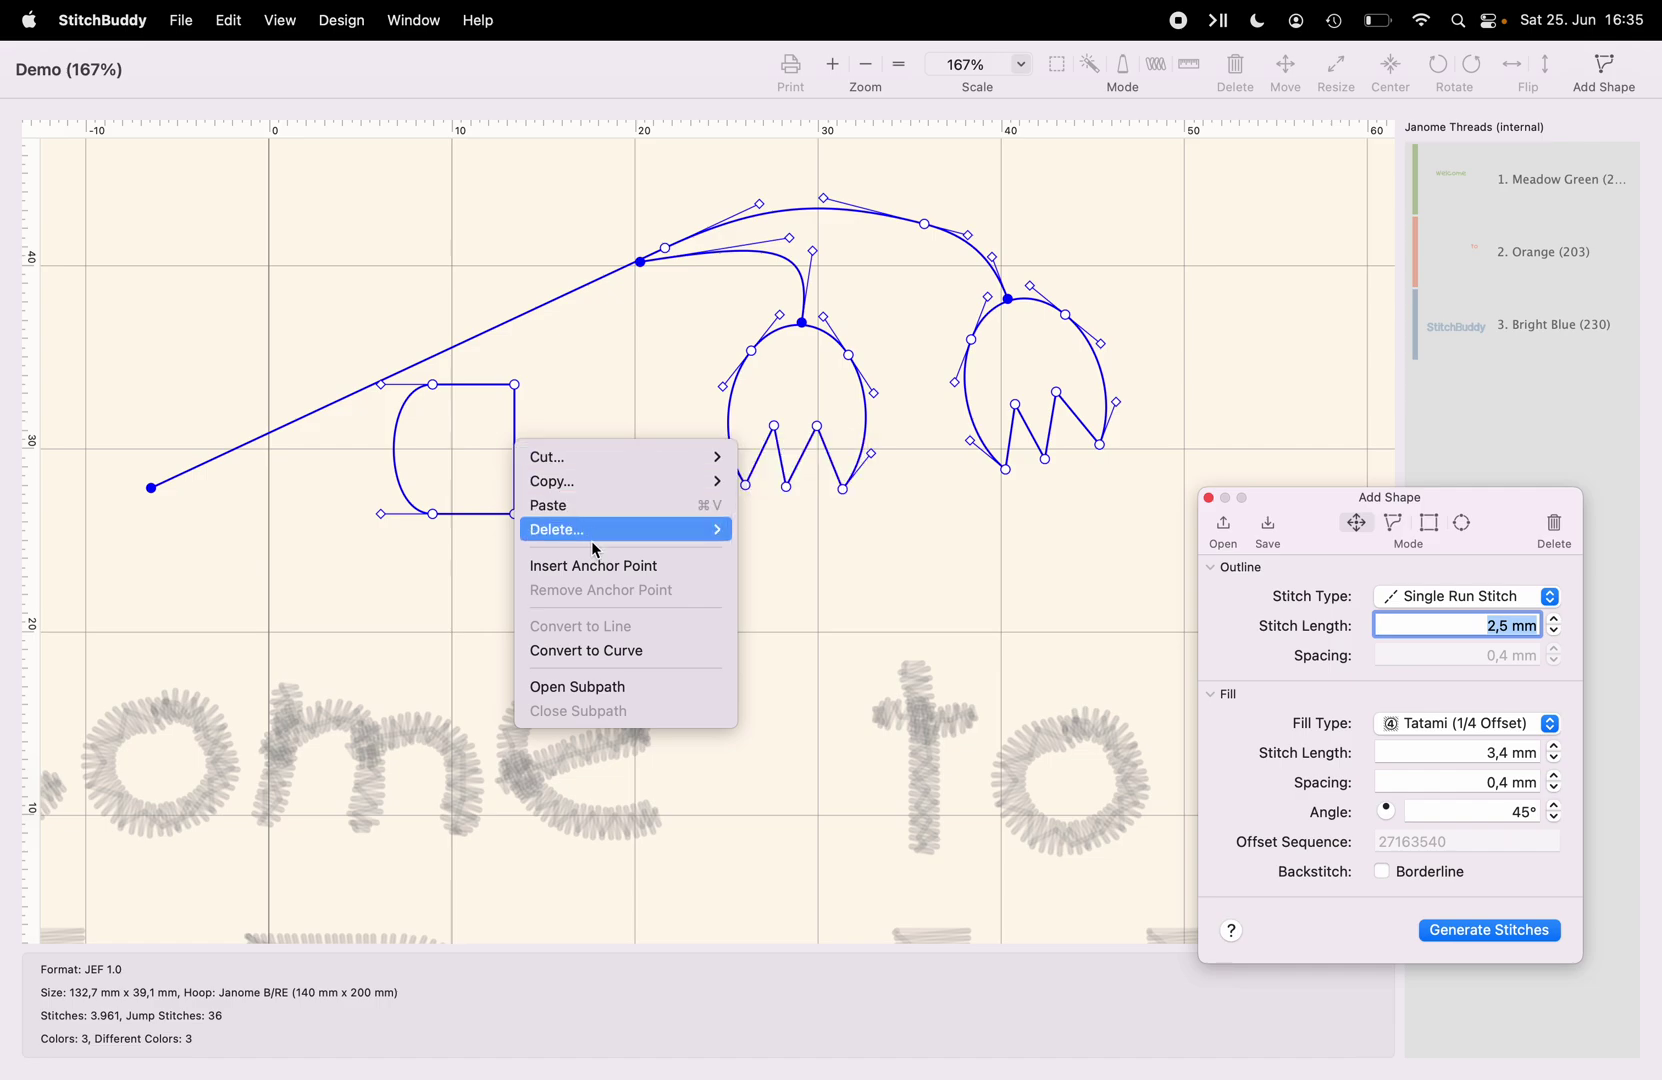
click(616, 651)
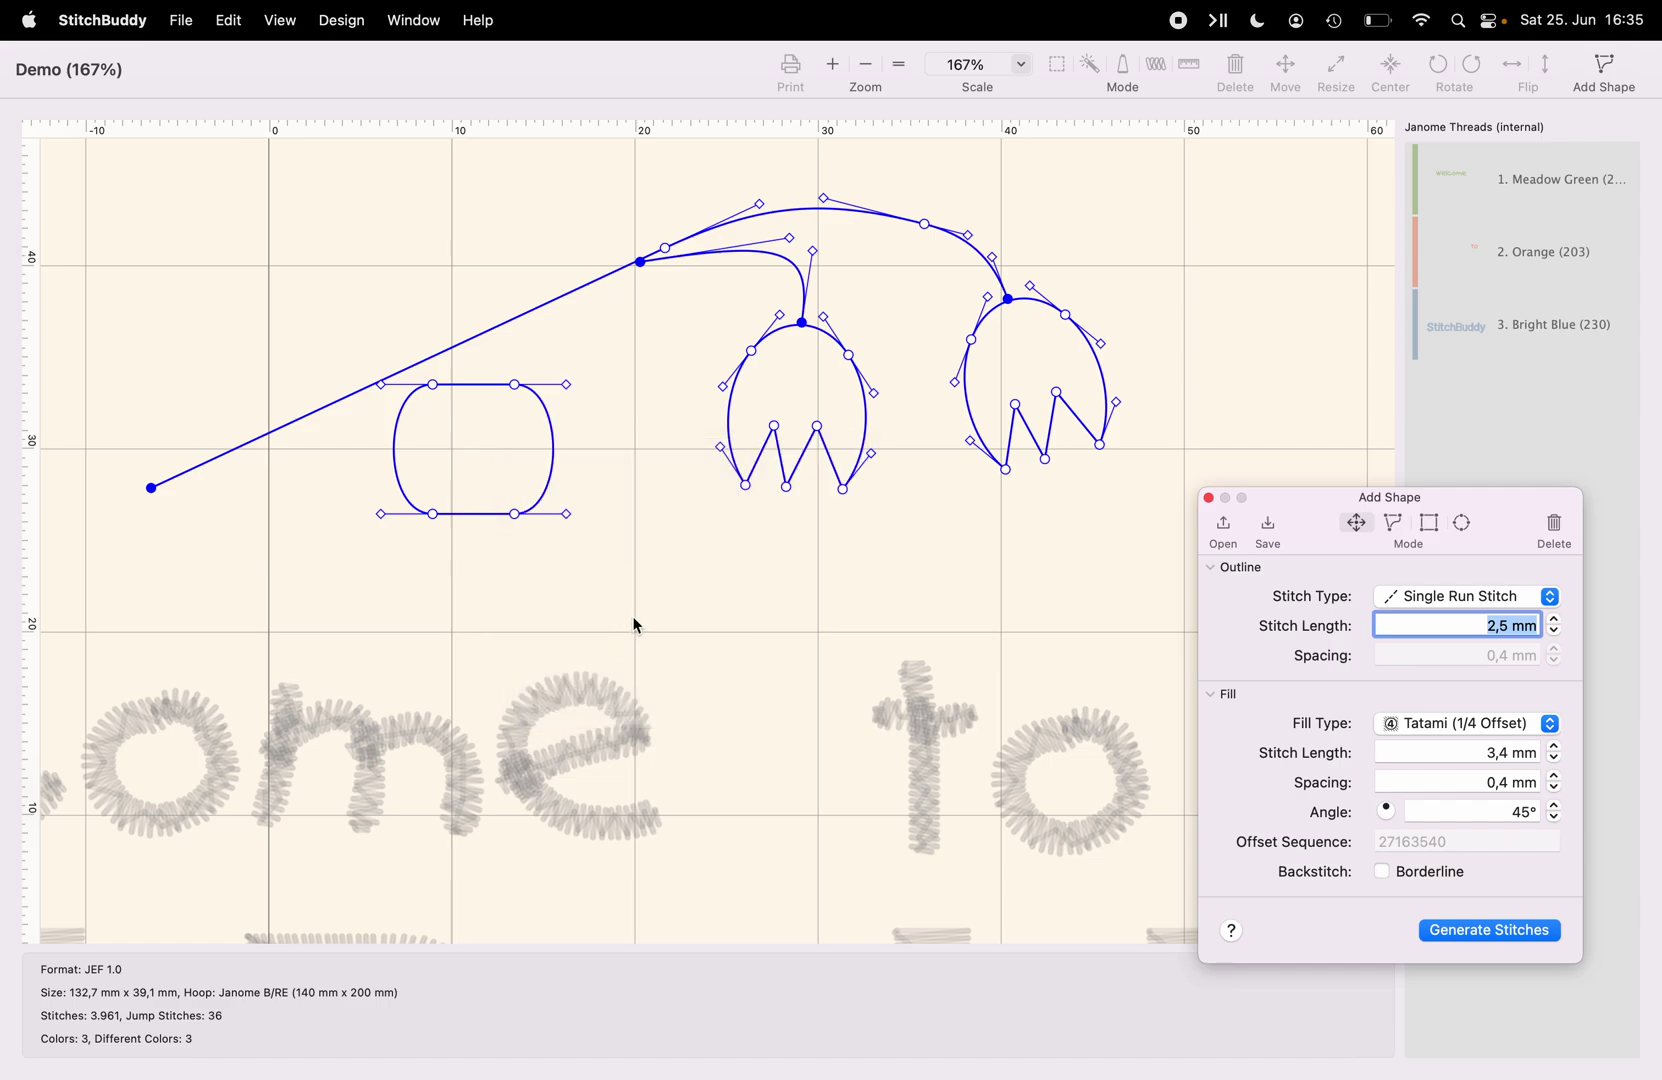
right_click(434, 517)
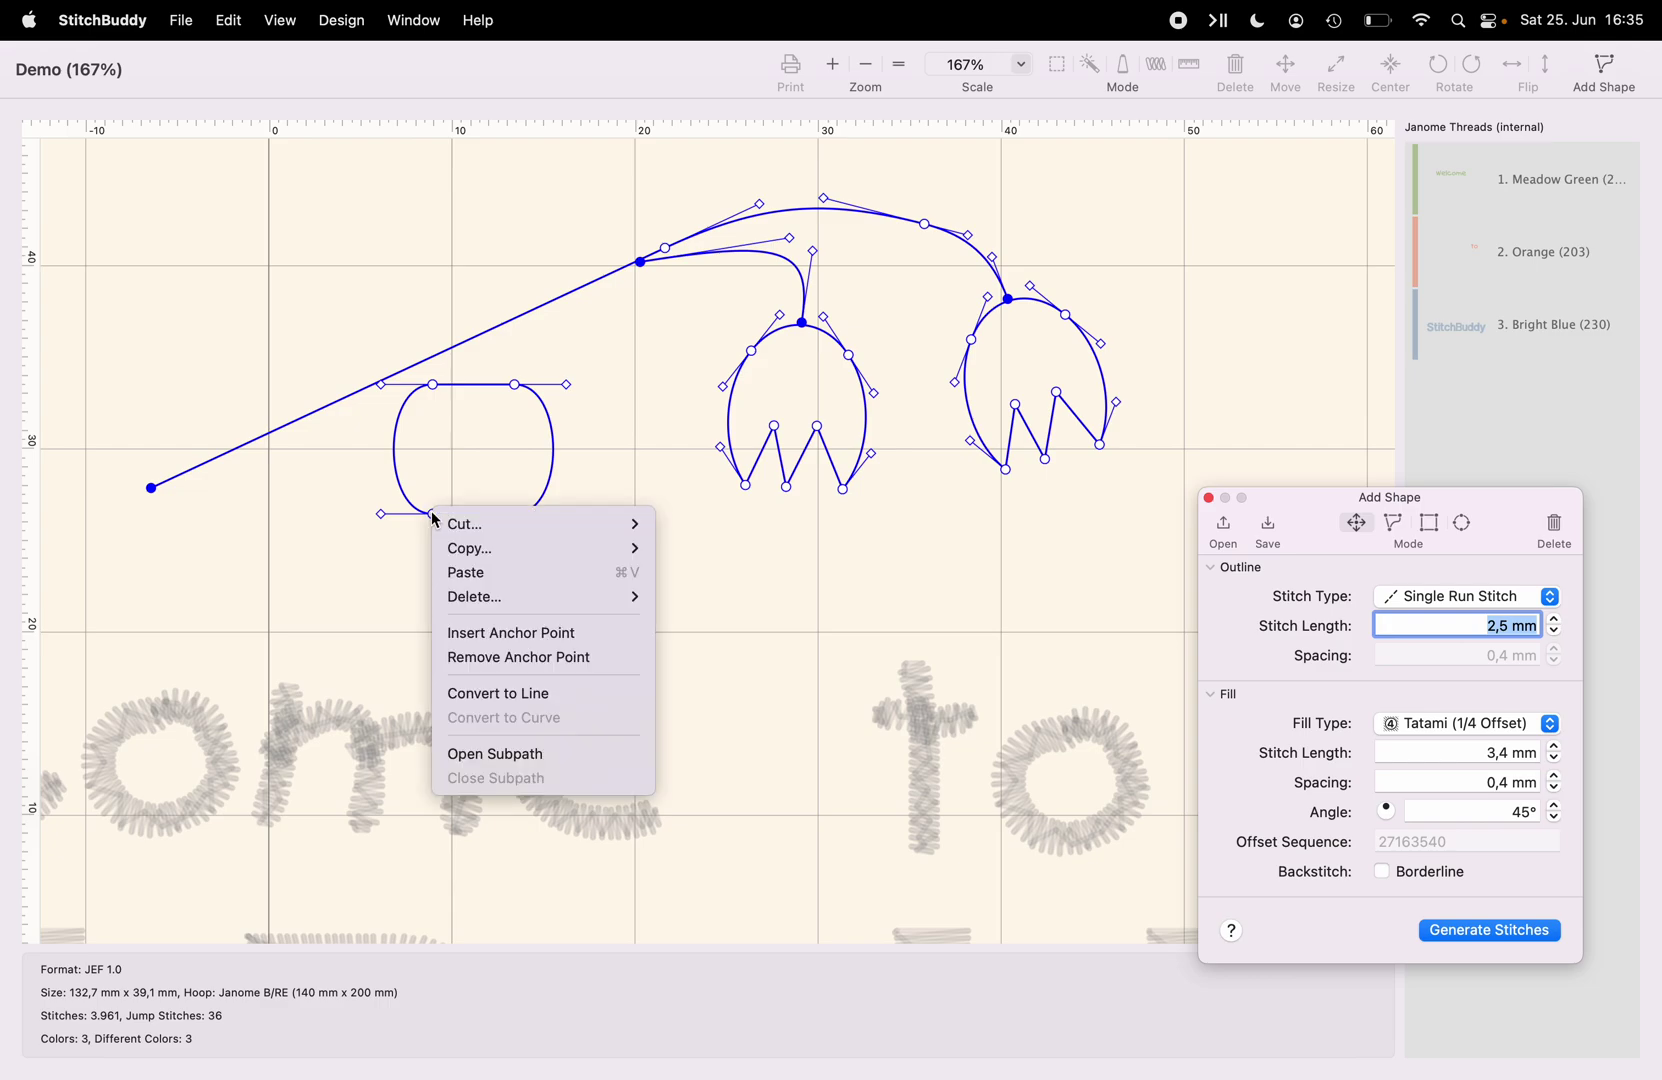
click(493, 659)
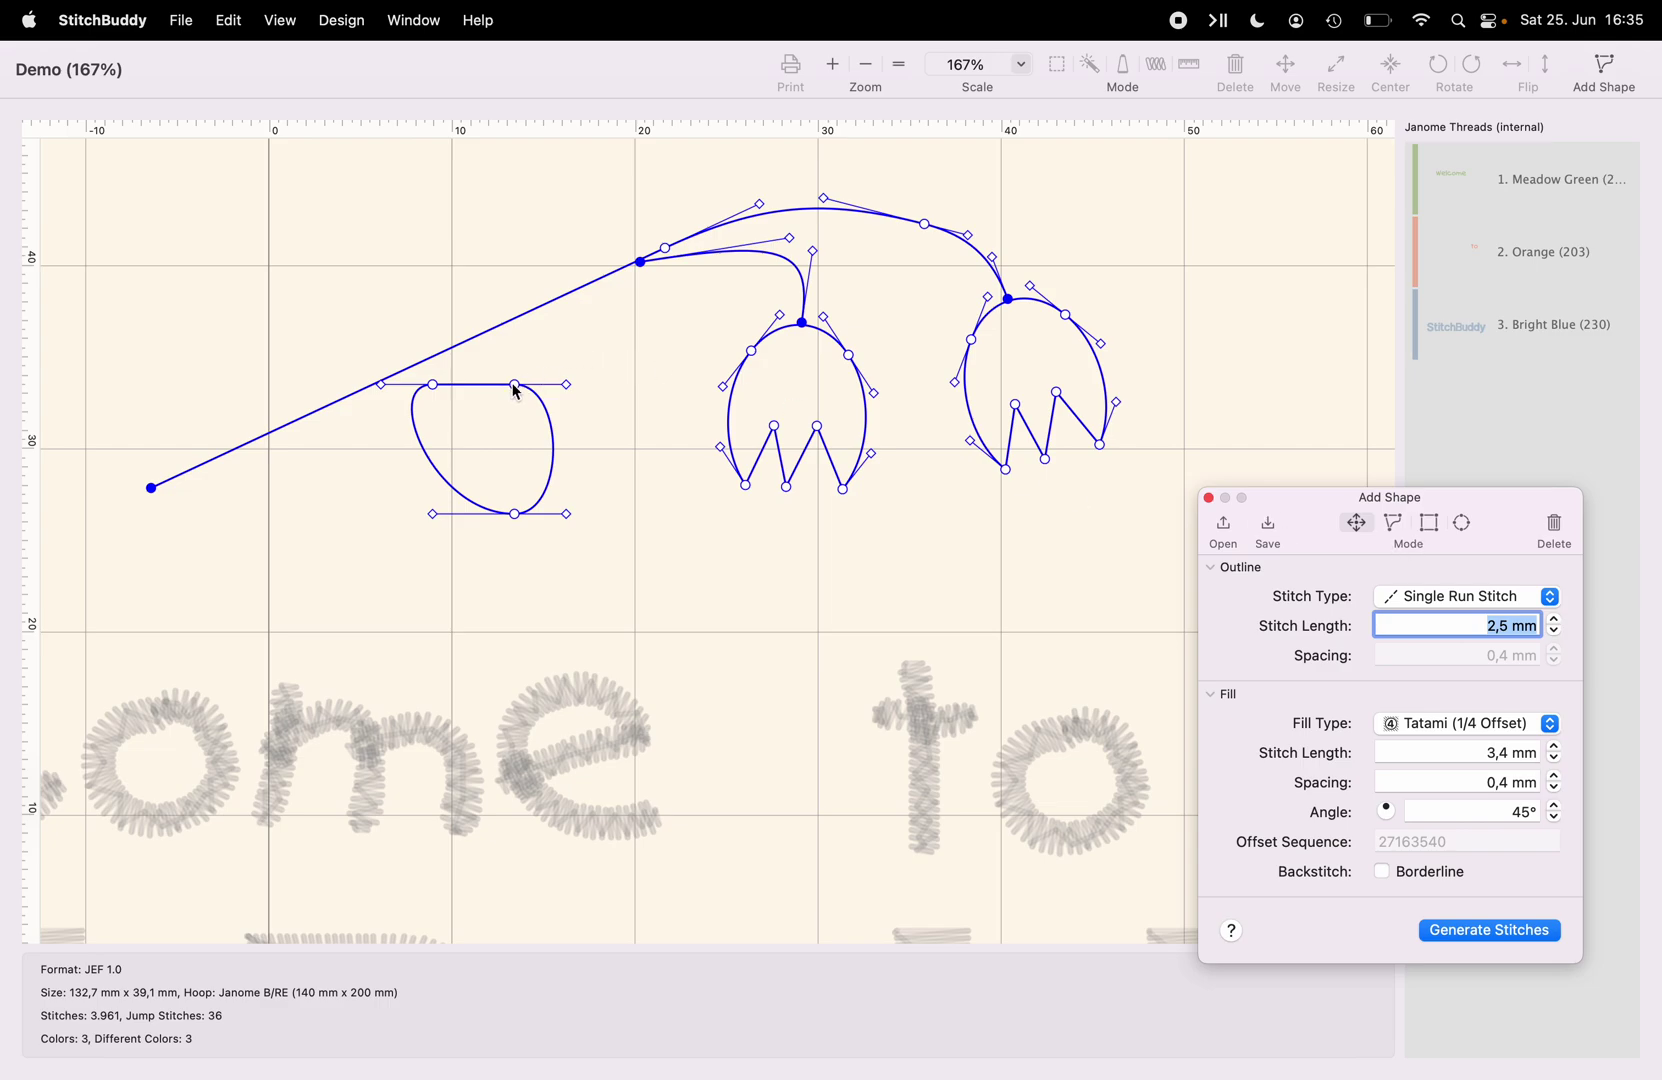
- Shift the top node left, widen the bottom, tilt the shape, and pull its tip down-right
drag(515, 390, 454, 386)
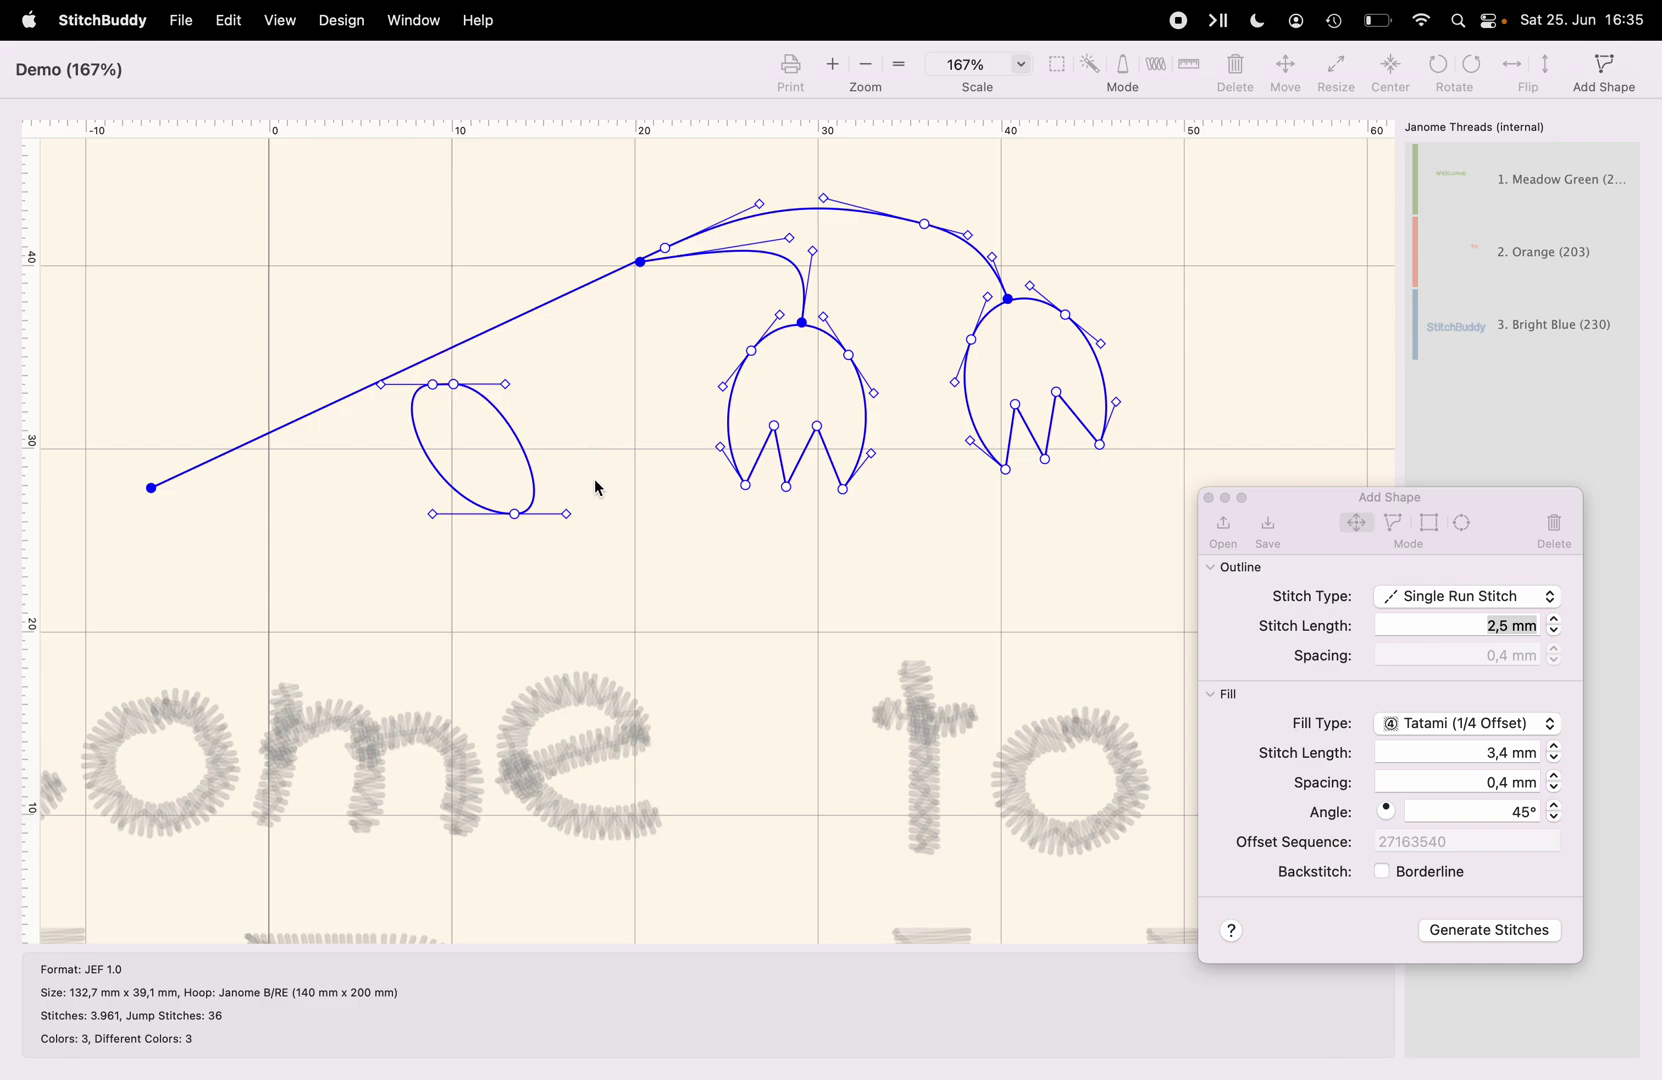
scroll(595, 485, up, 1)
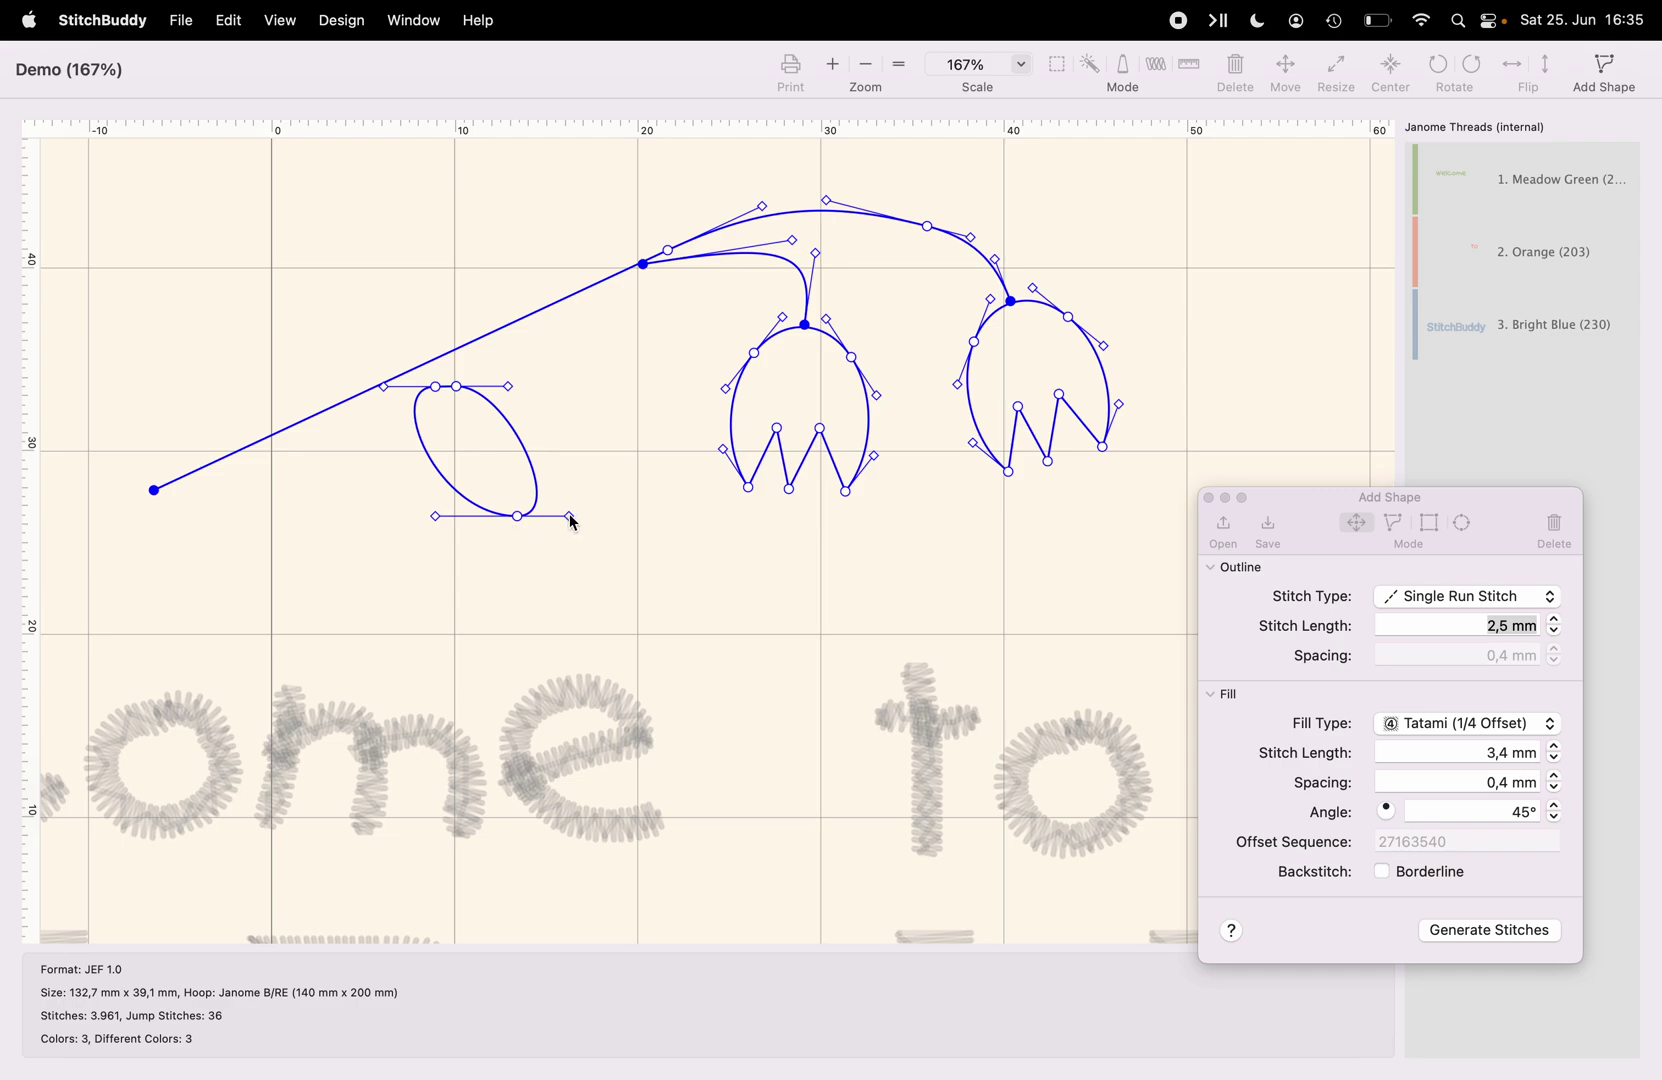
drag(570, 516, 518, 450)
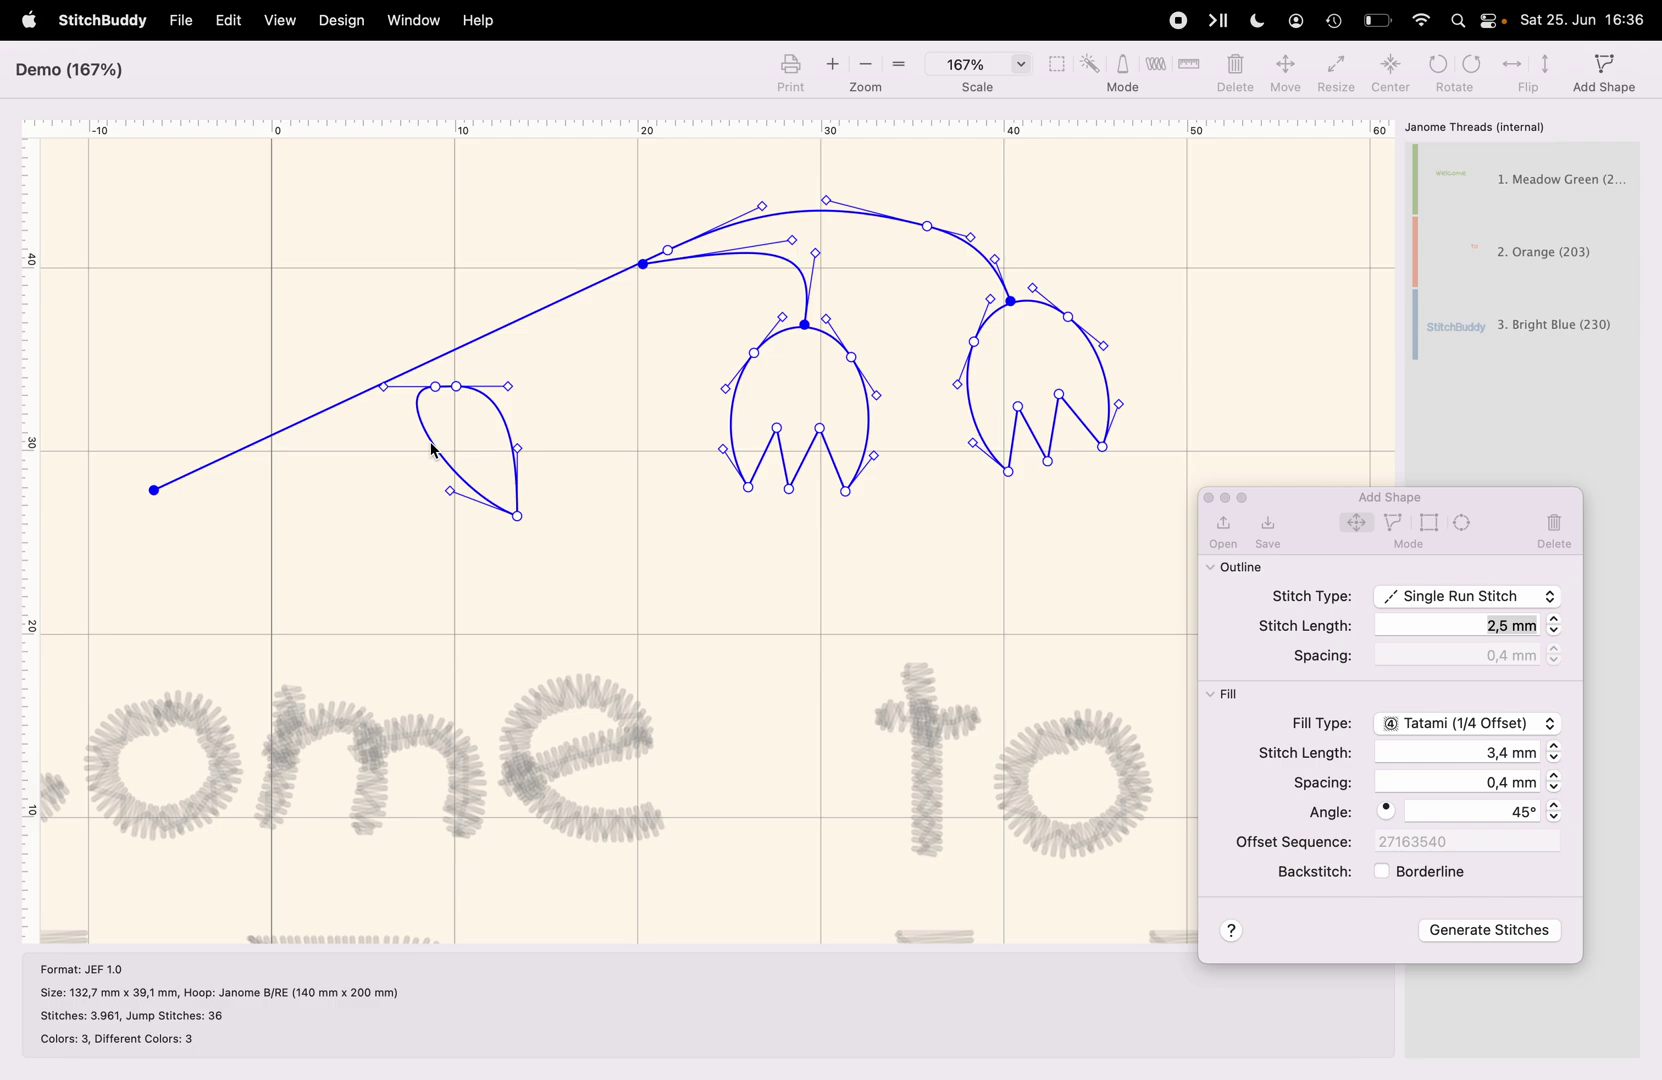
drag(433, 449, 344, 471)
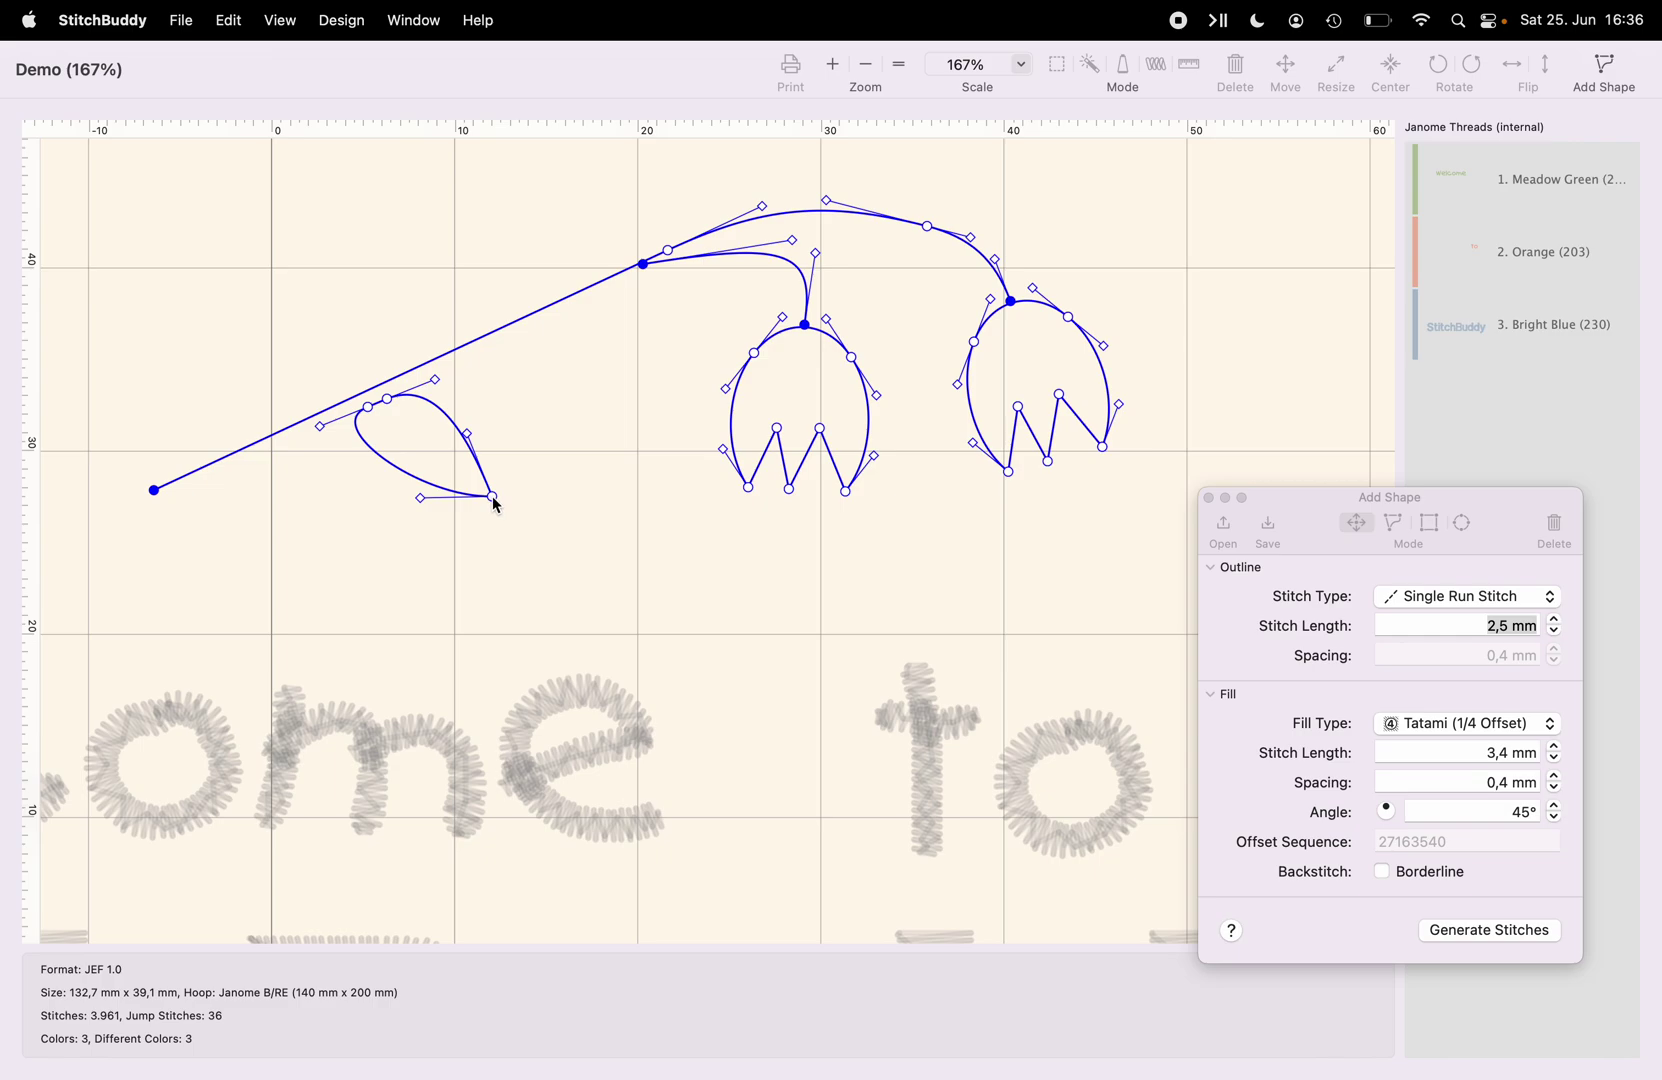
drag(493, 497, 532, 522)
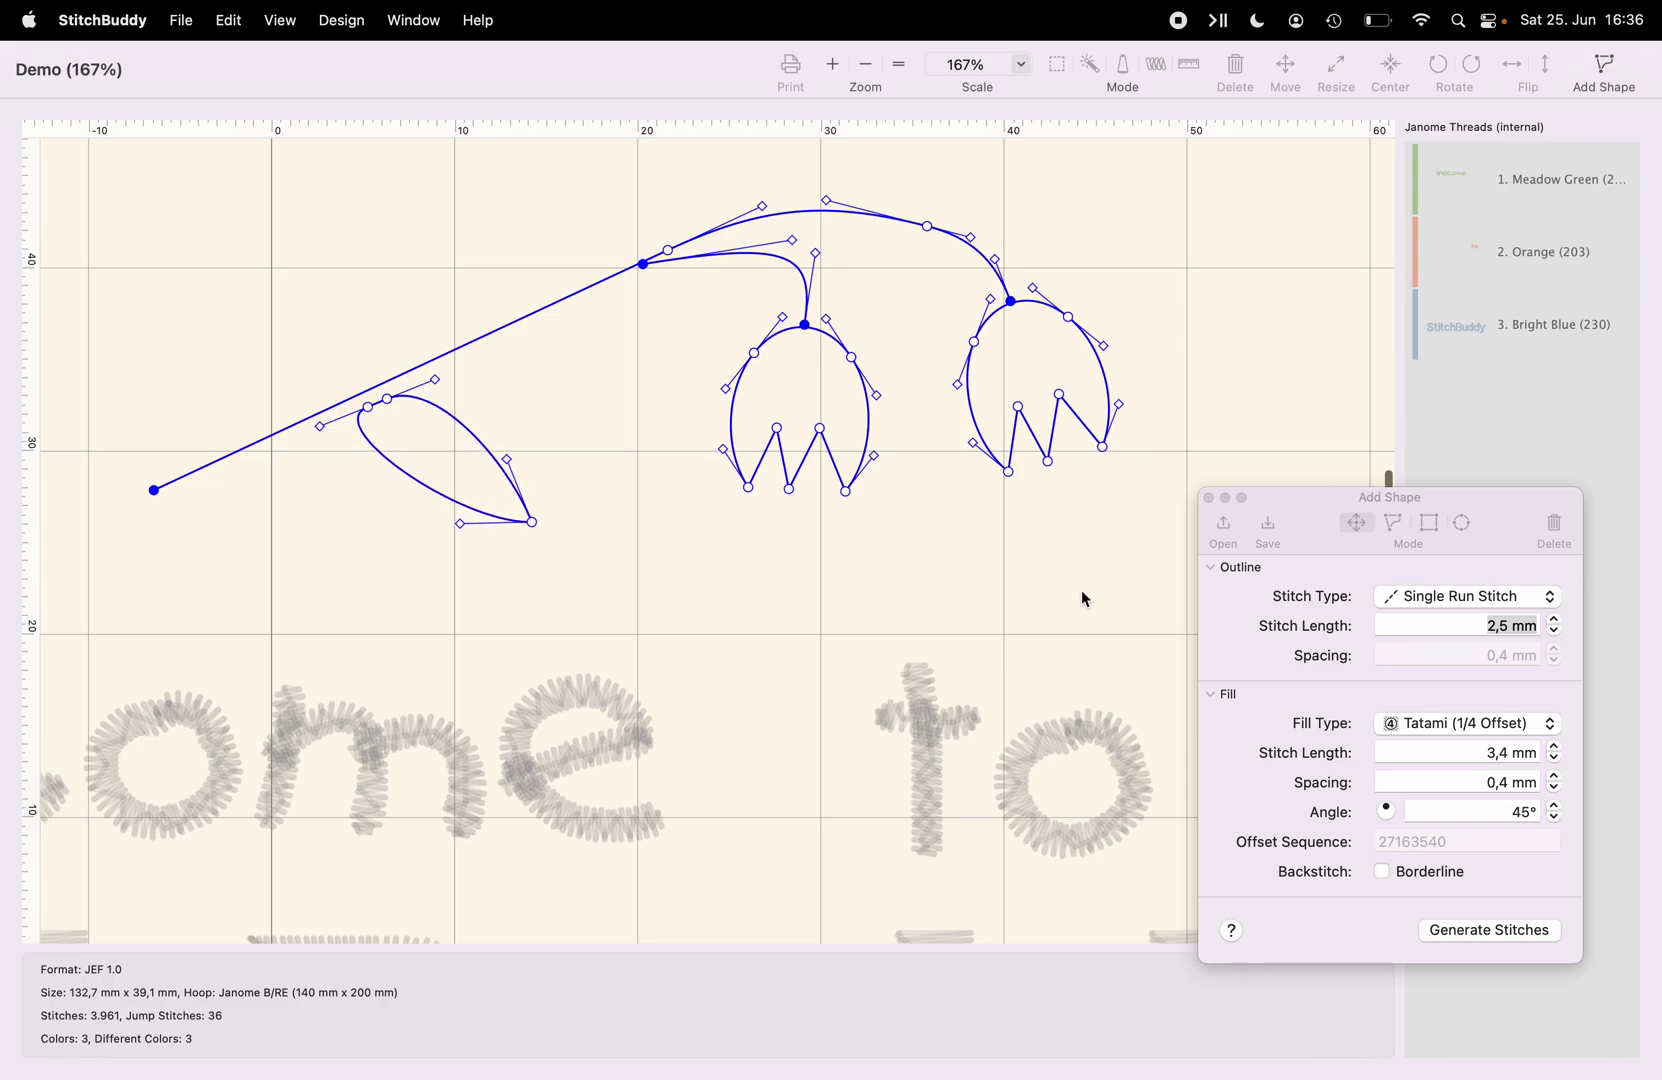
- Draw a curved Individual Path stroke above the stem, ending near its start point
click(1393, 524)
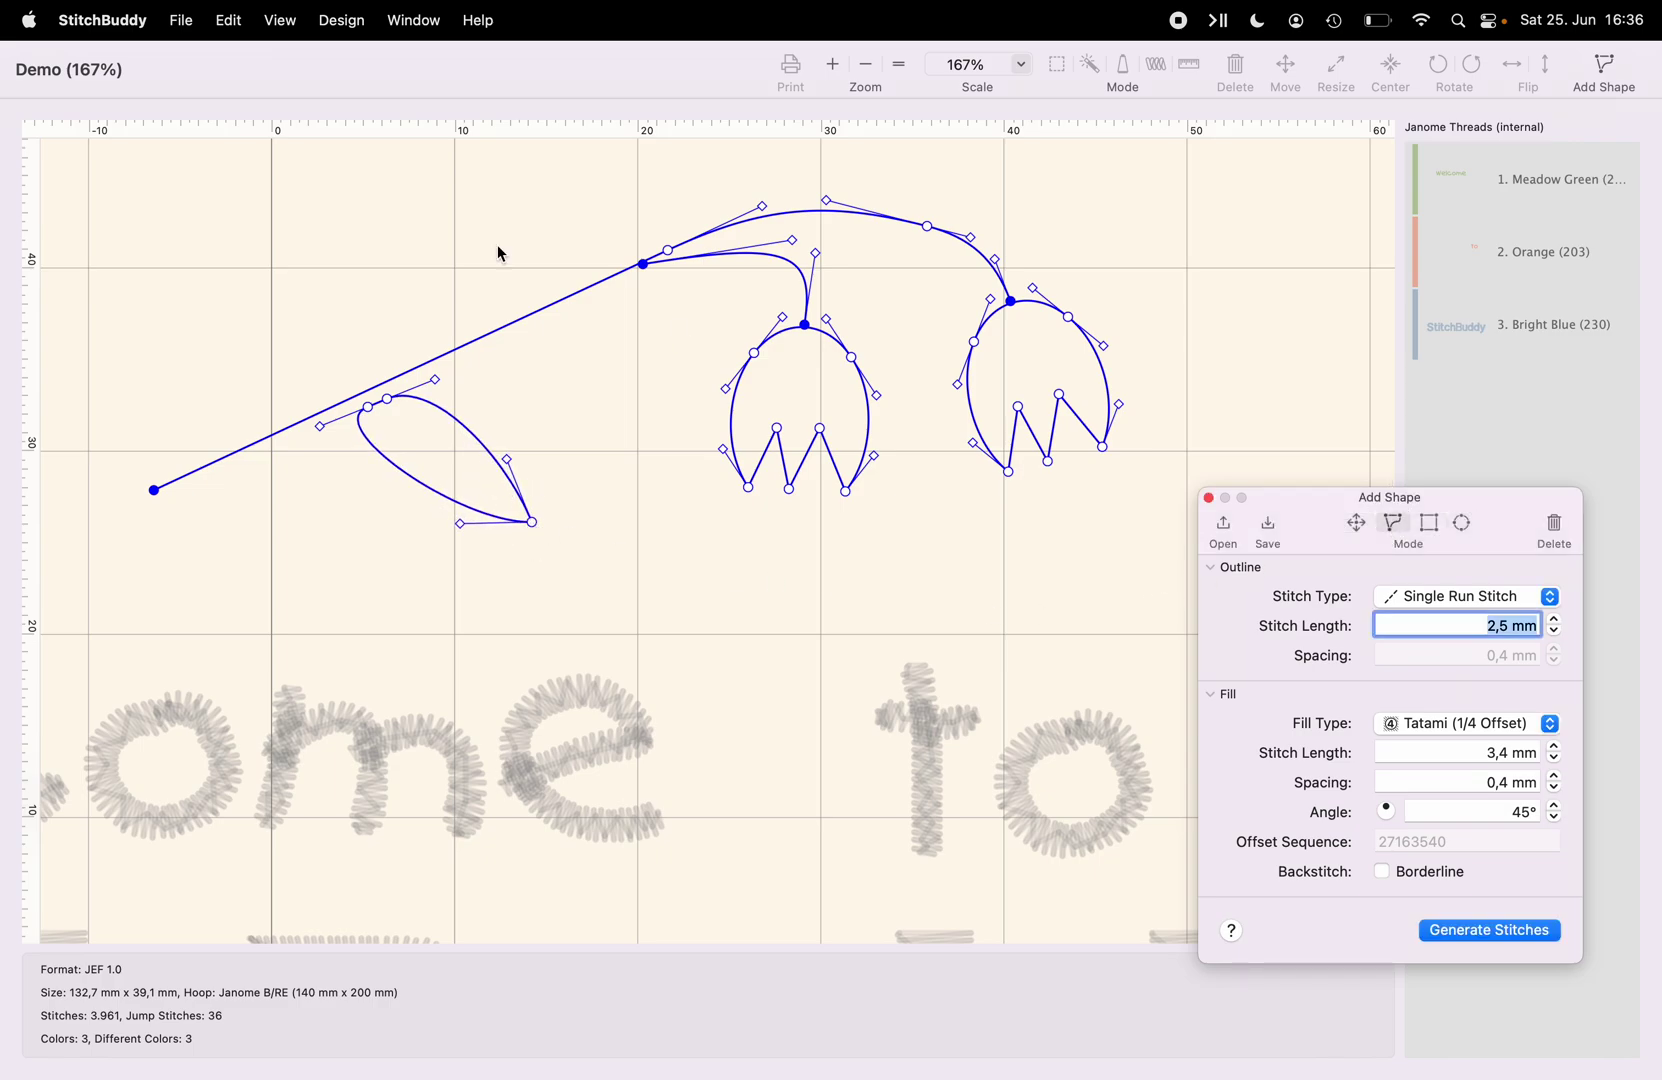
click(368, 325)
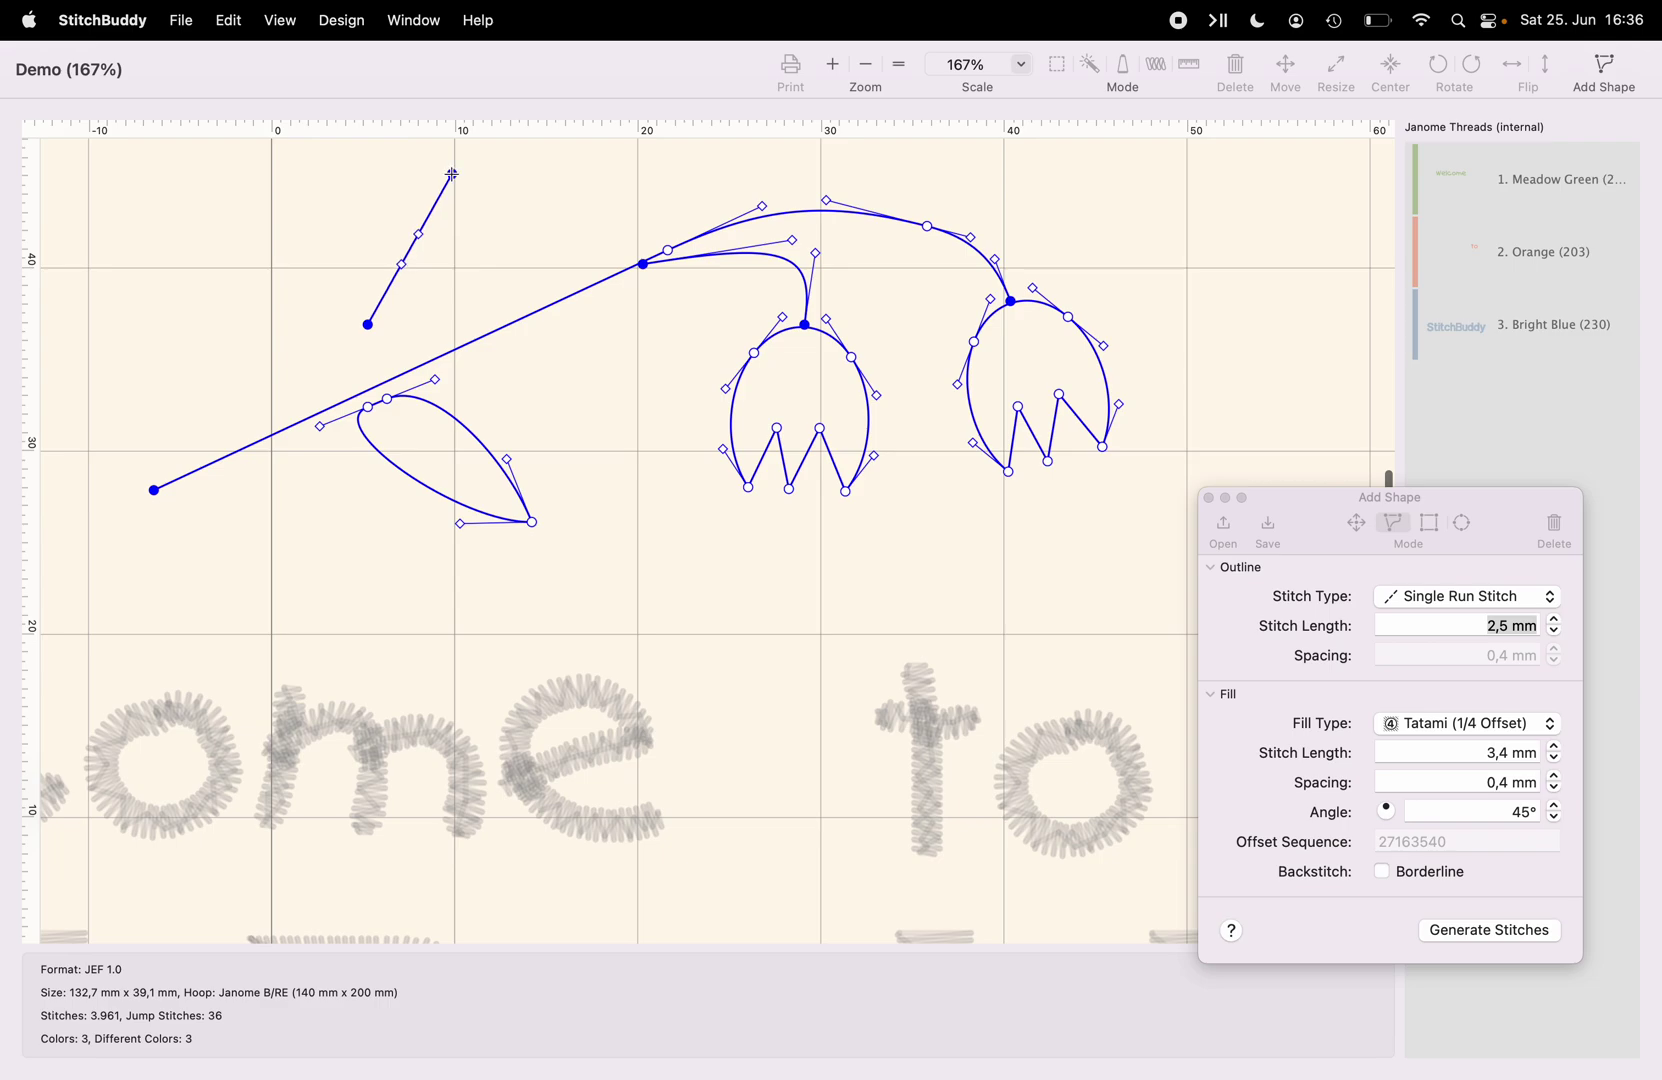
drag(452, 174, 407, 318)
click(407, 318)
scroll(550, 216, up, 2)
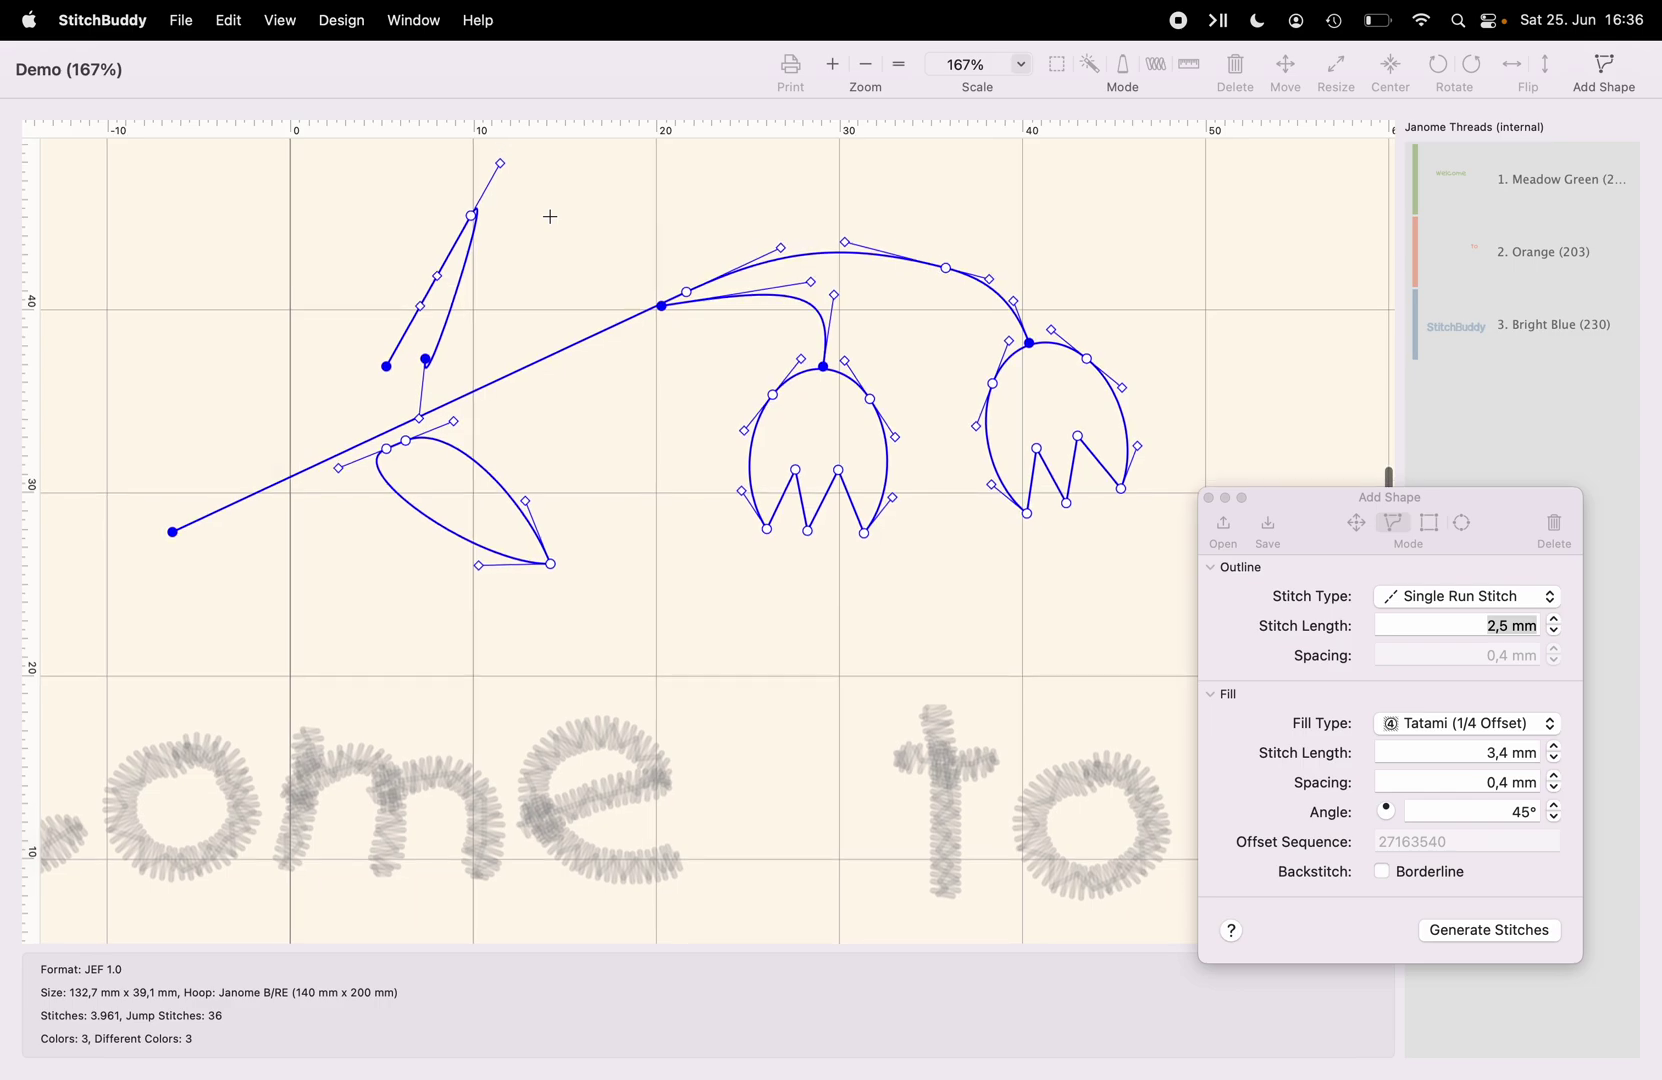
- In Adjust Paths mode, drag the upper leaf's three control handles to round it into a pointed leaf
click(1356, 523)
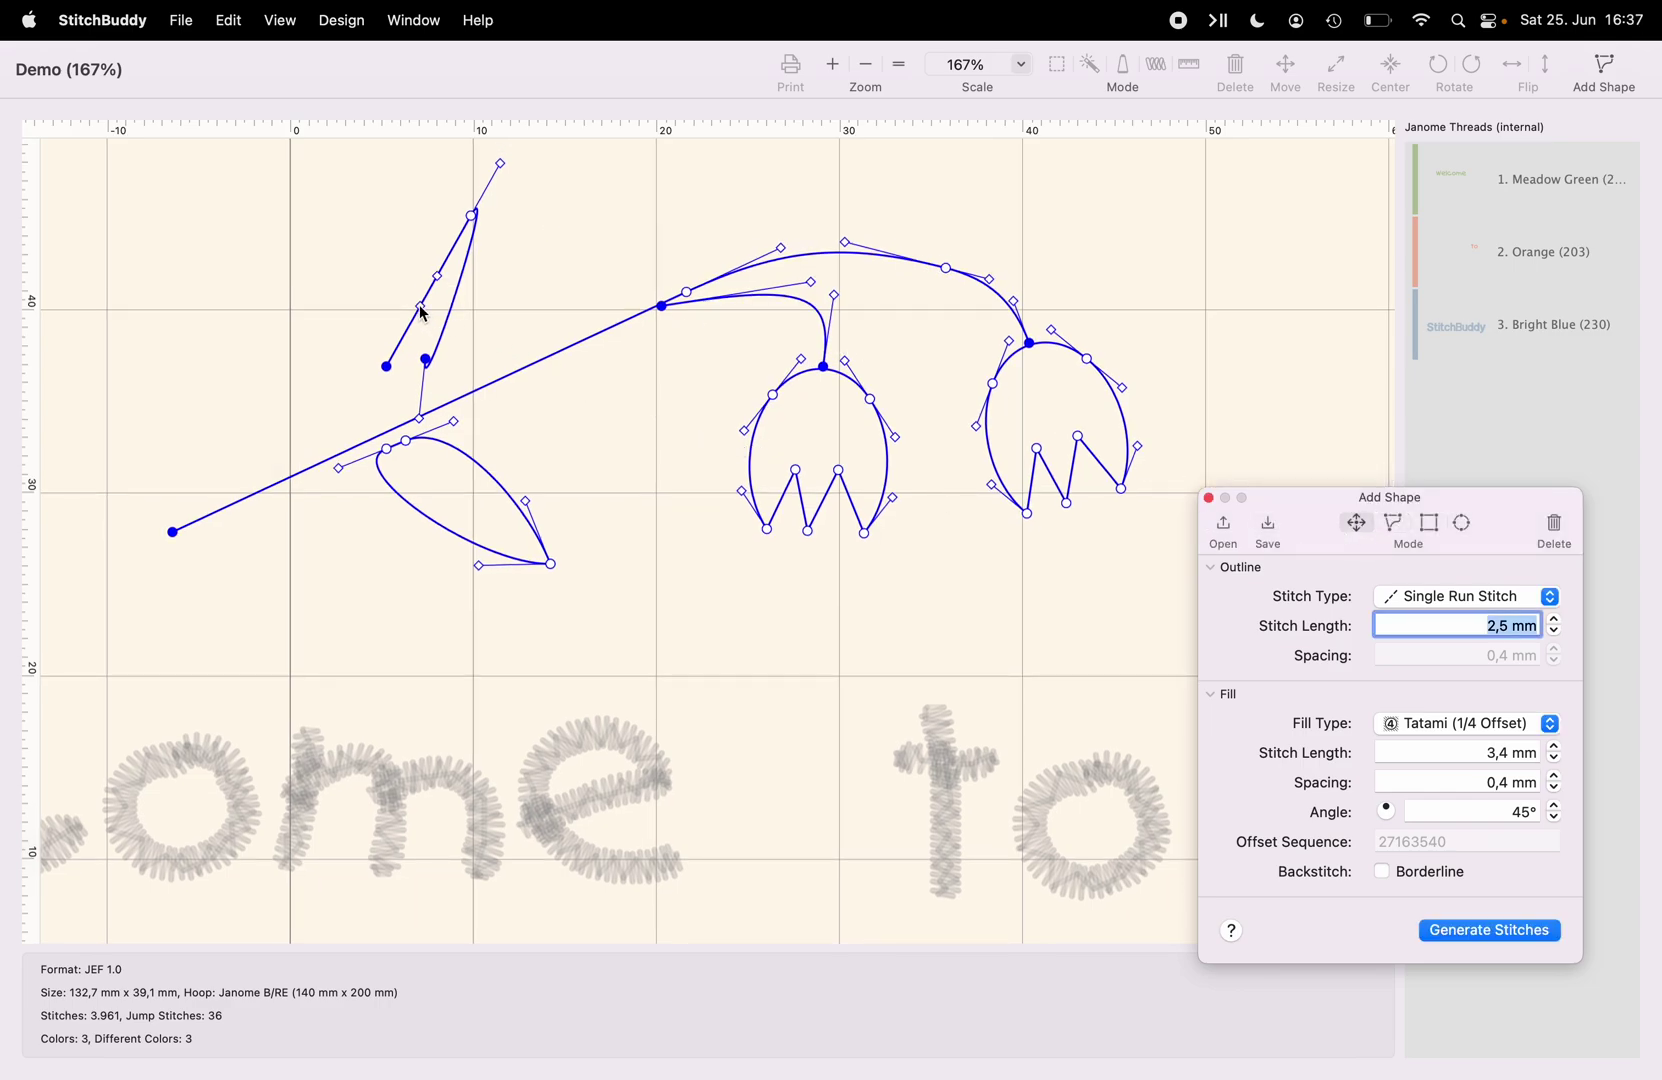
drag(423, 312, 386, 267)
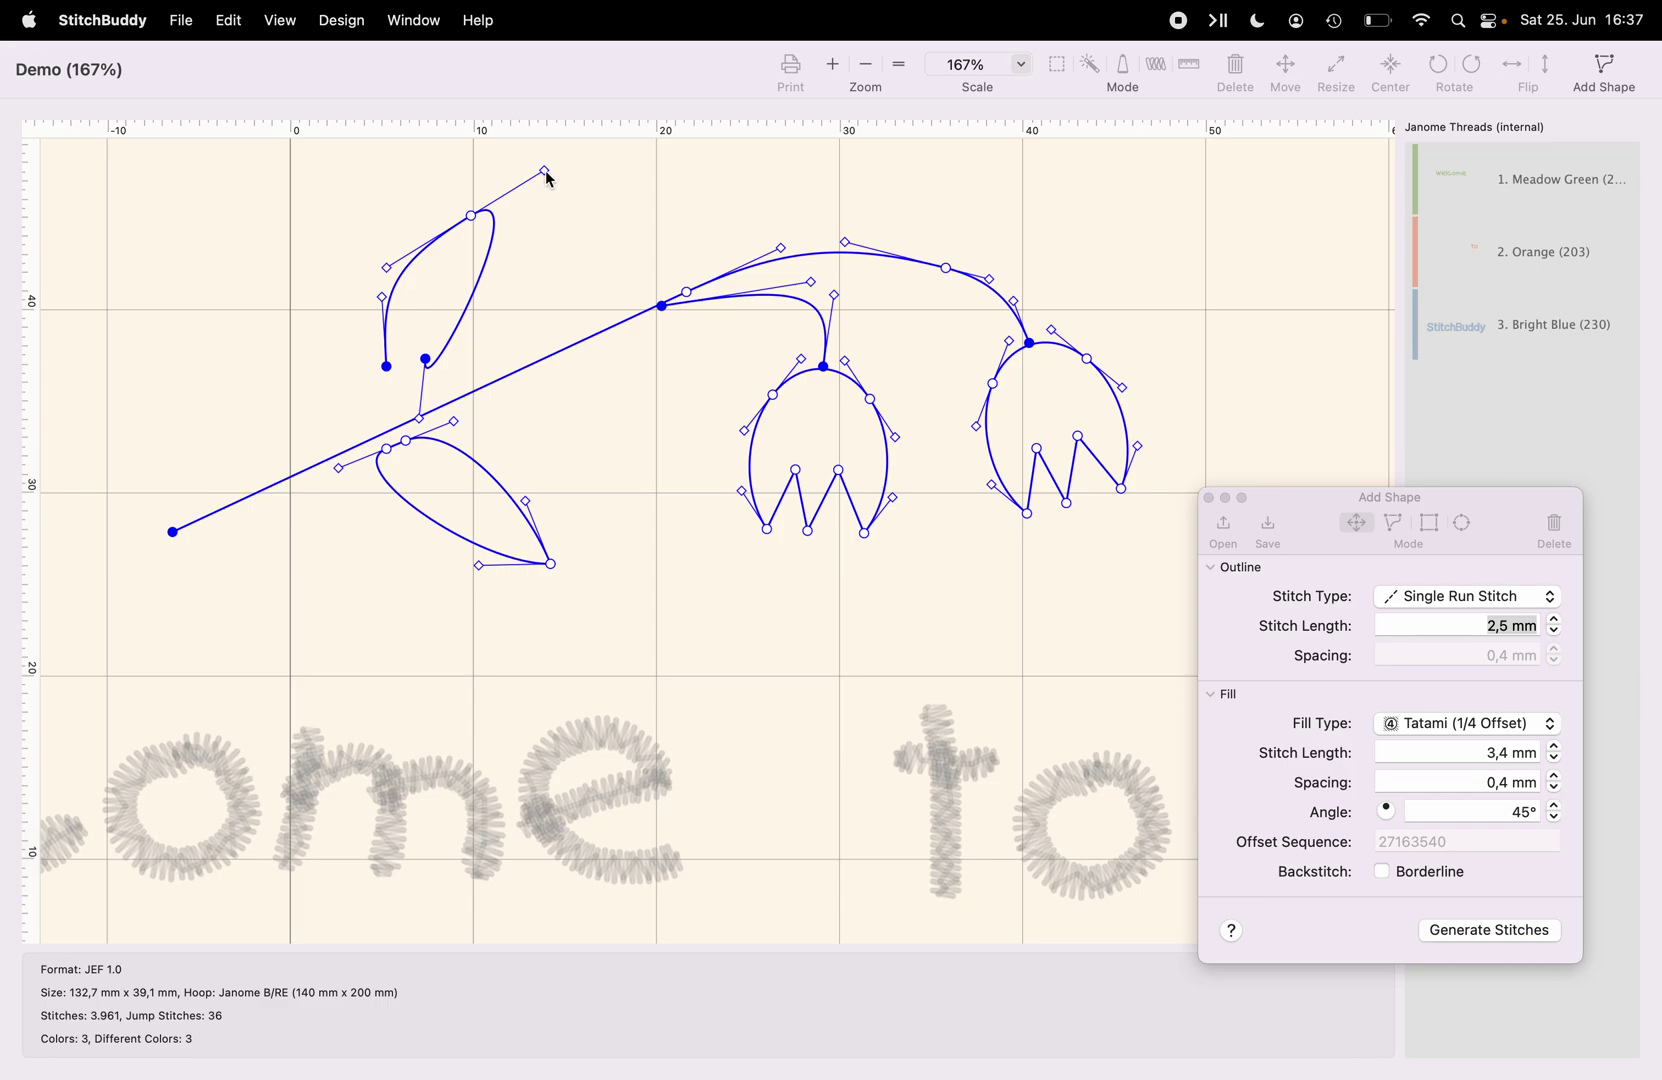
drag(548, 179, 478, 300)
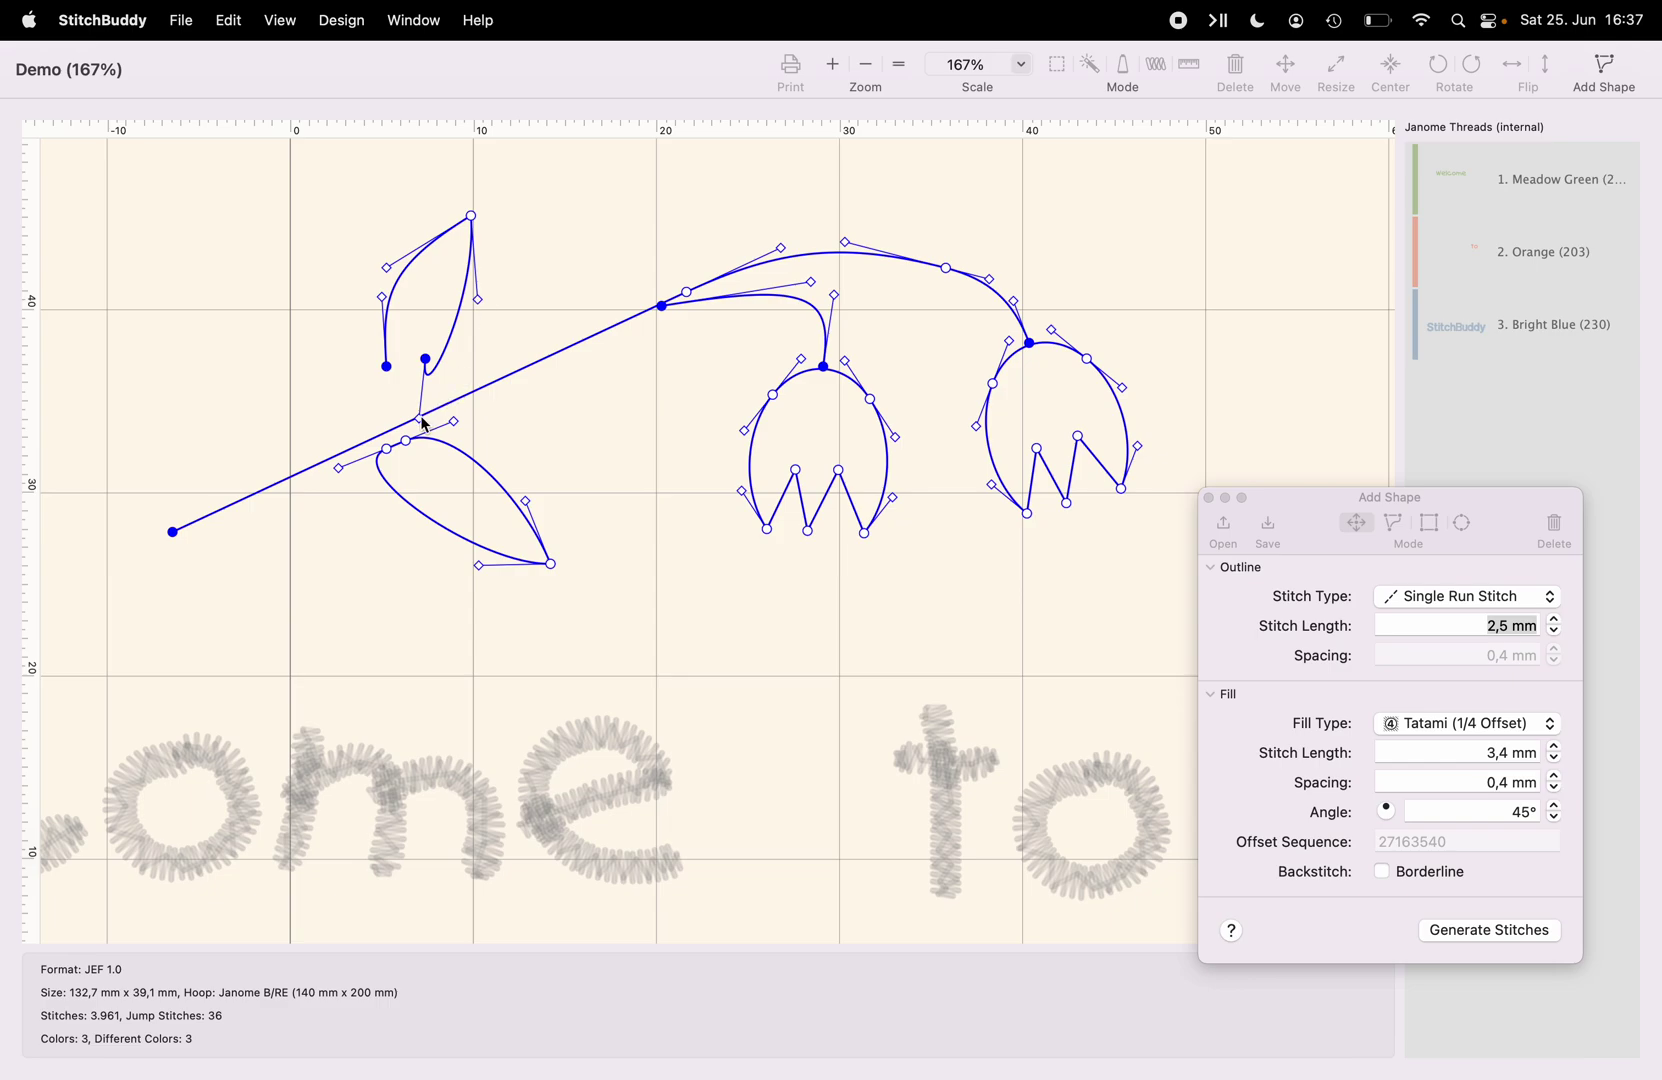
drag(425, 425, 414, 357)
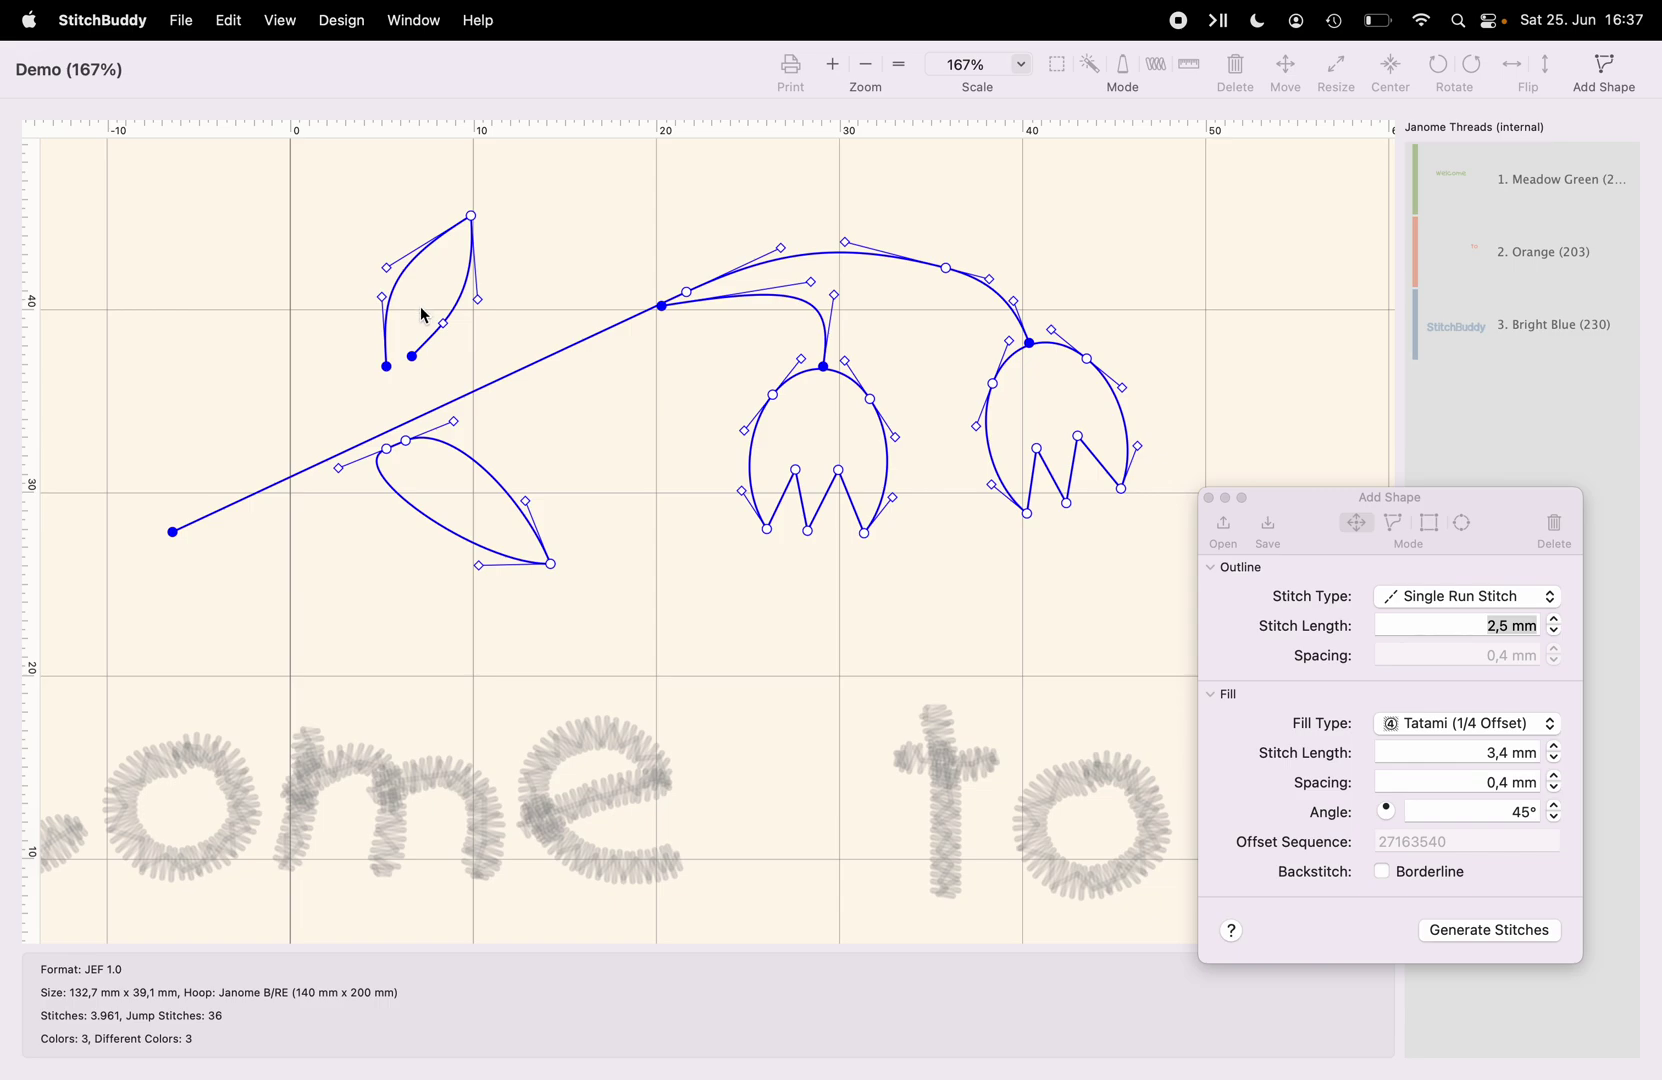
- Apply Close Subpath to the upper leaf's path so its two ends join
scroll(427, 313, down, 1)
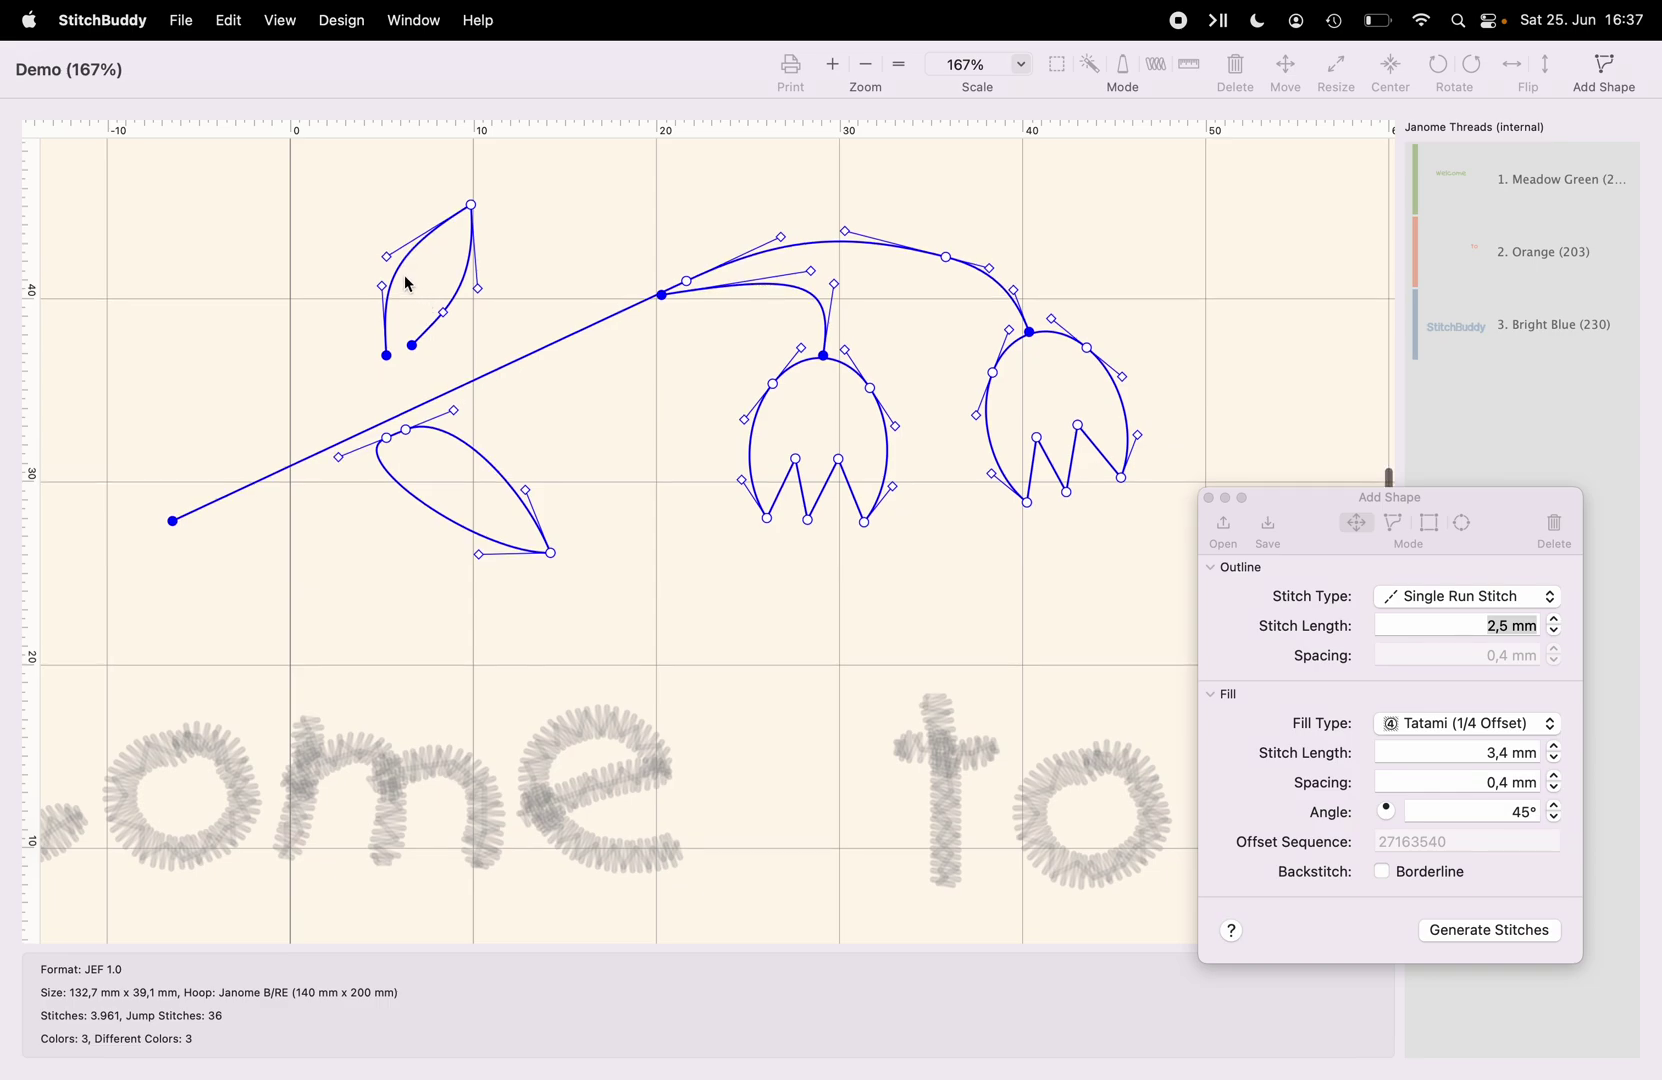
right_click(403, 277)
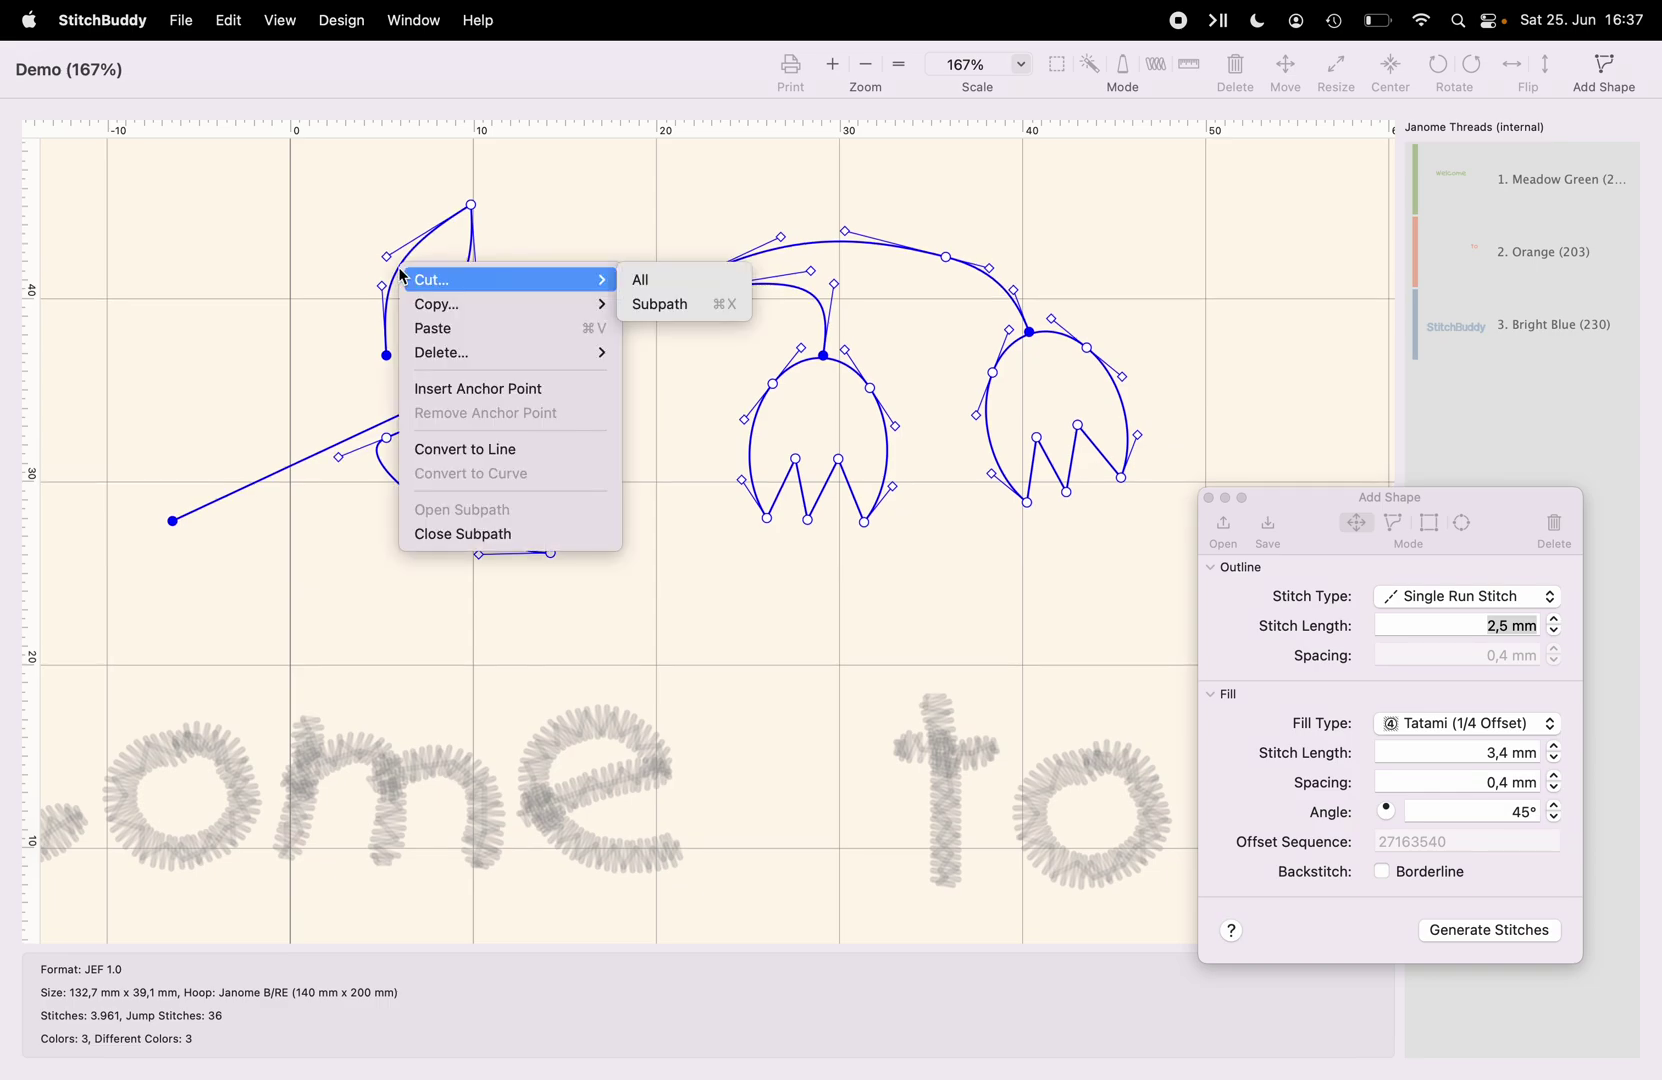
click(488, 537)
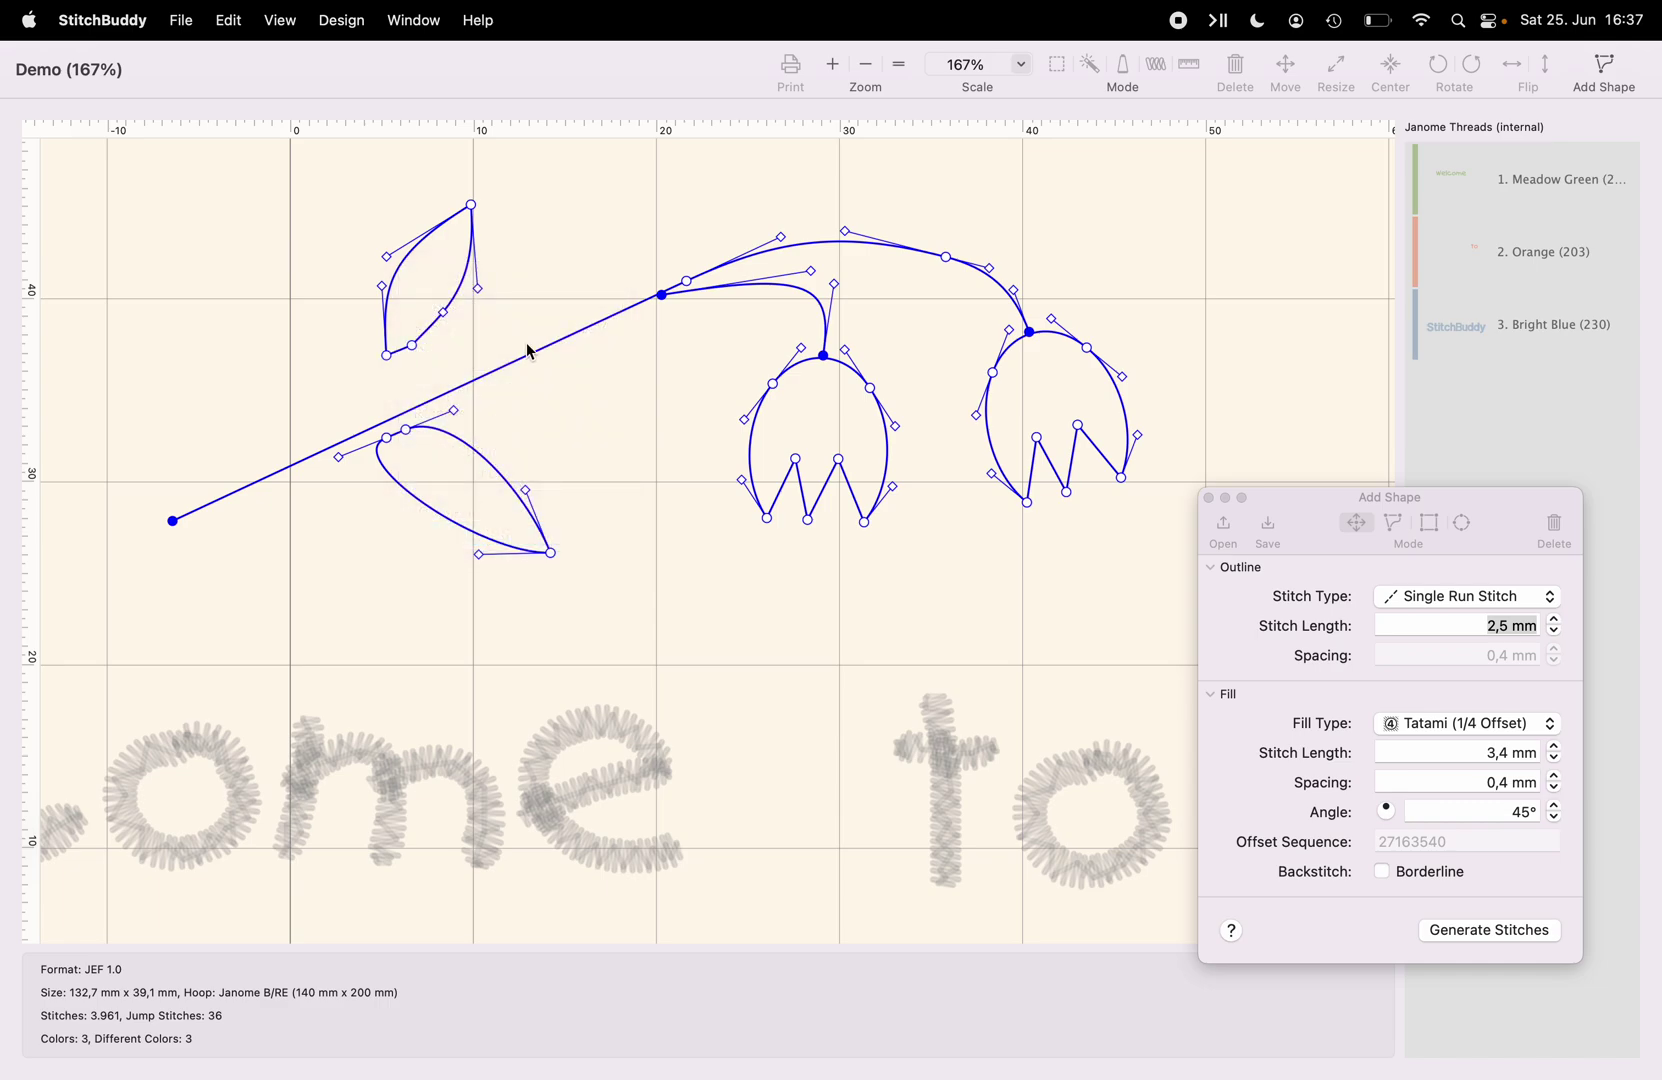
scroll(574, 219, left, 2)
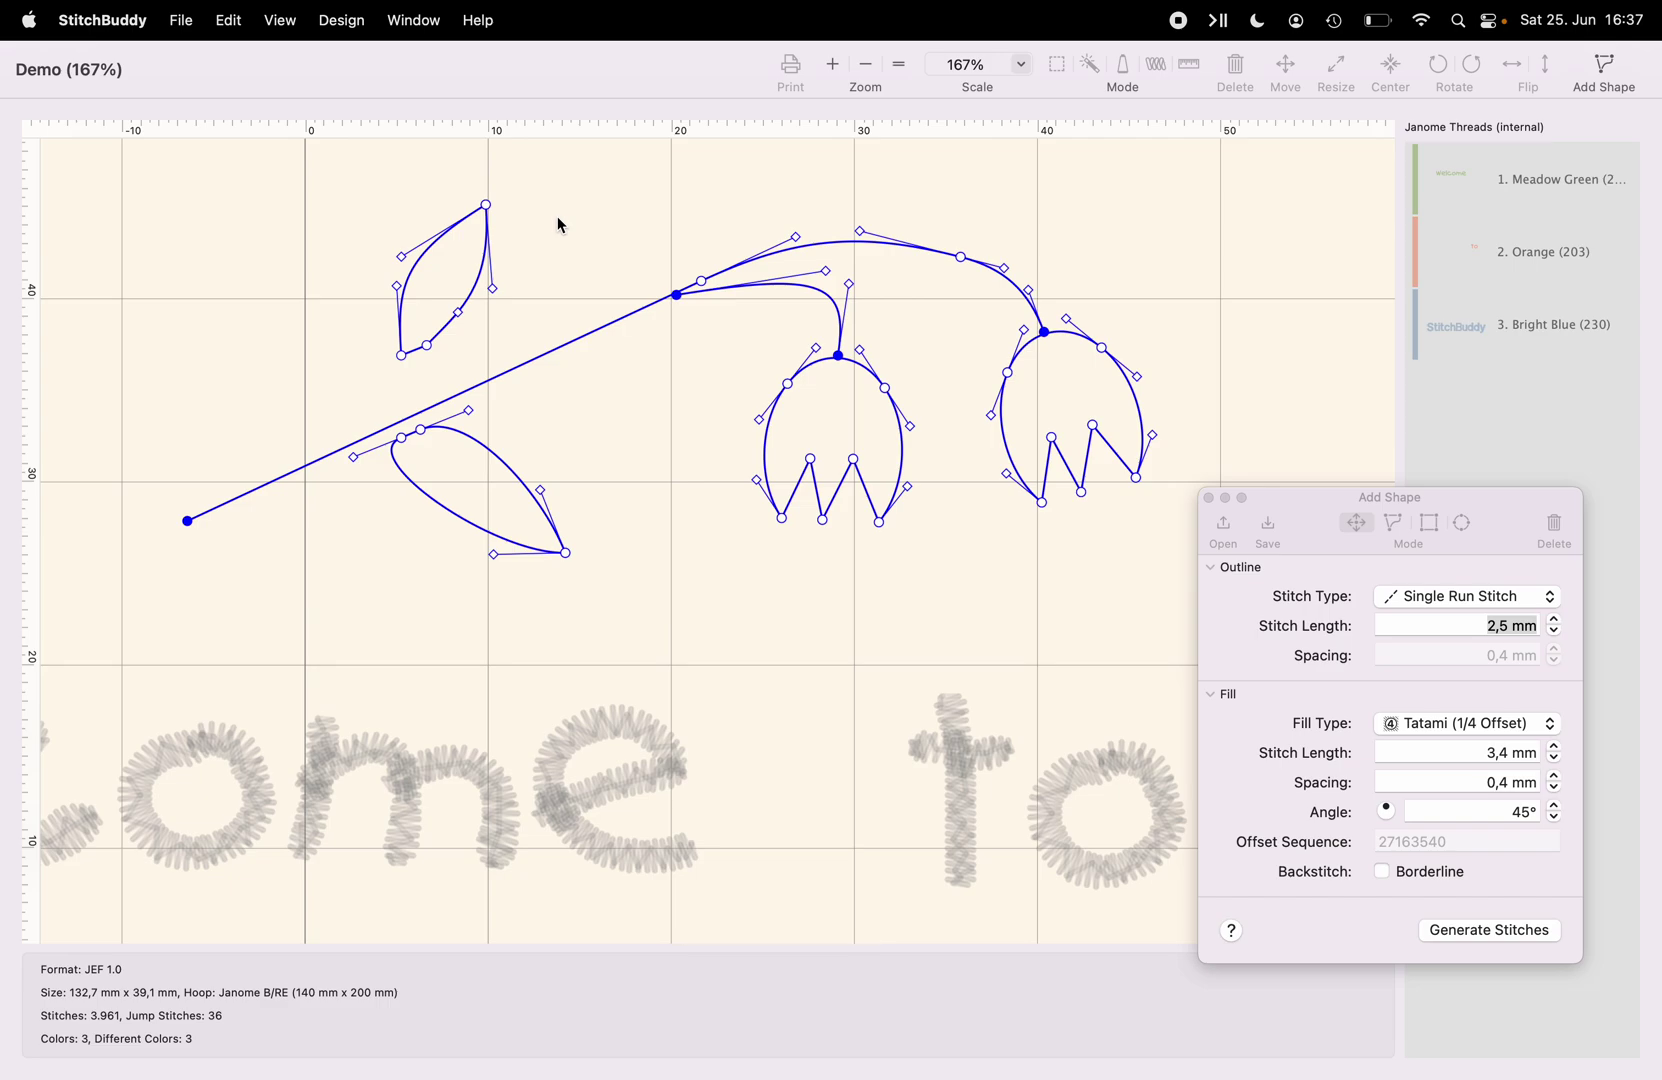
scroll(557, 218, left, 1)
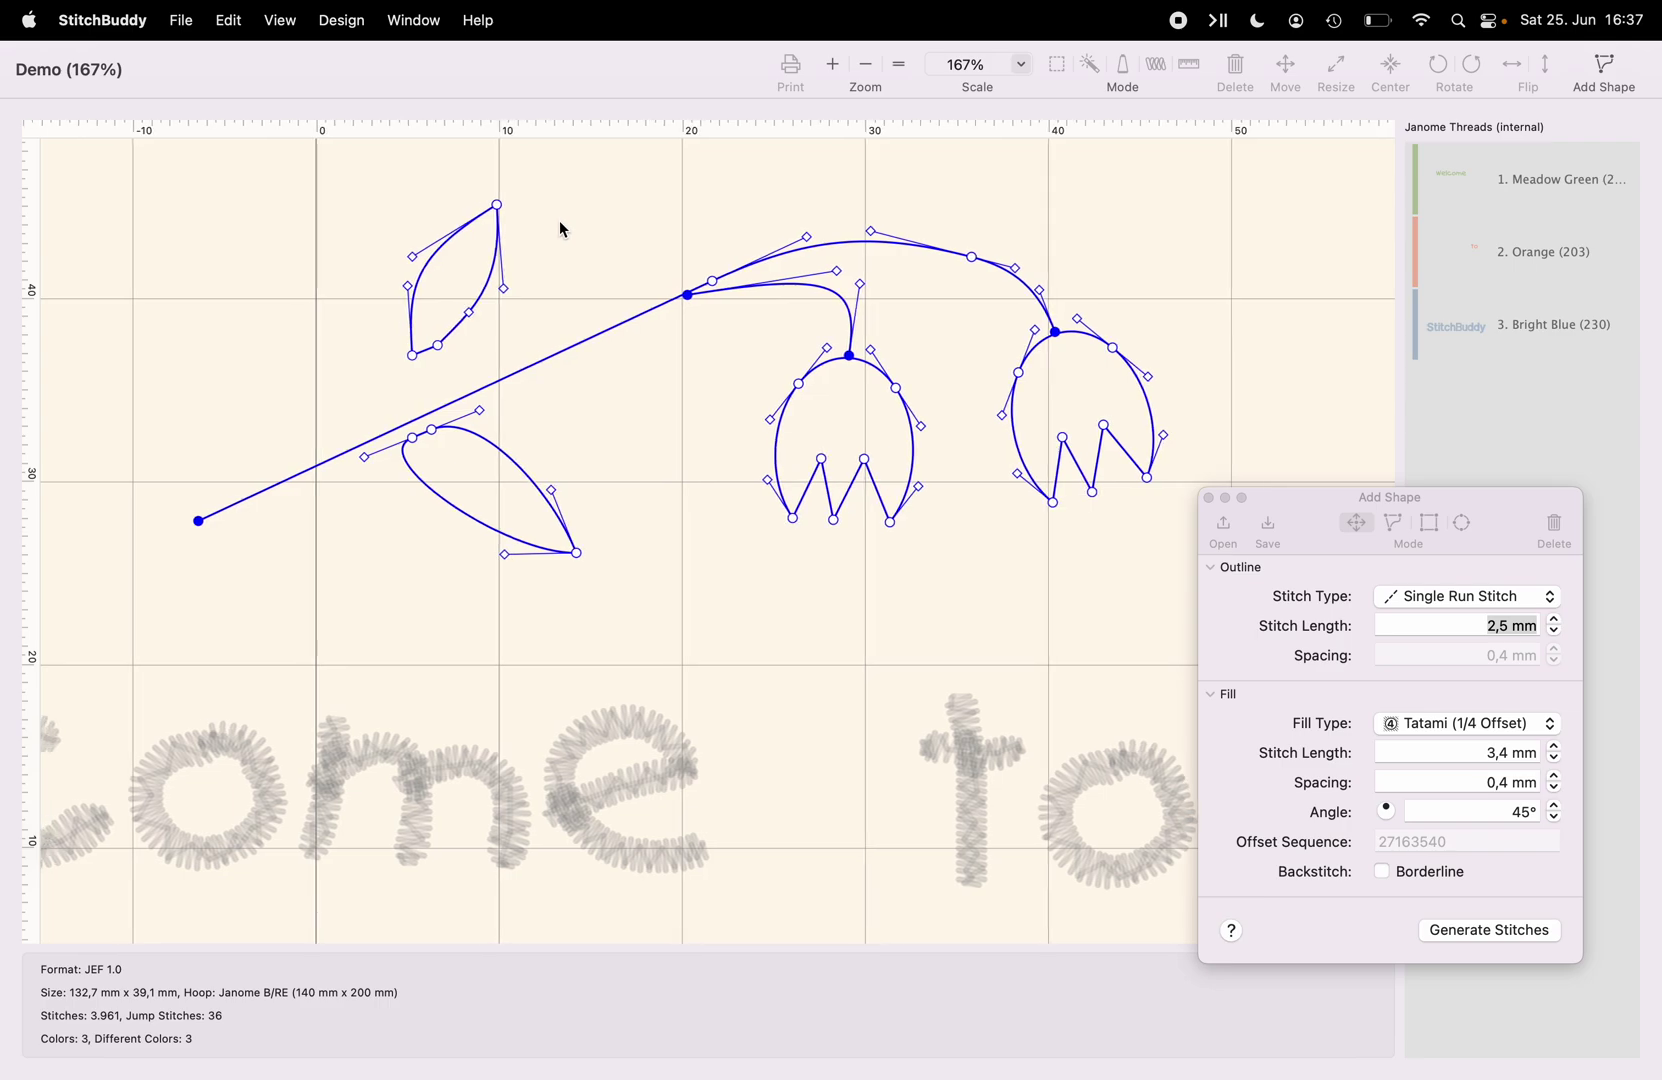
scroll(560, 219, right, 5)
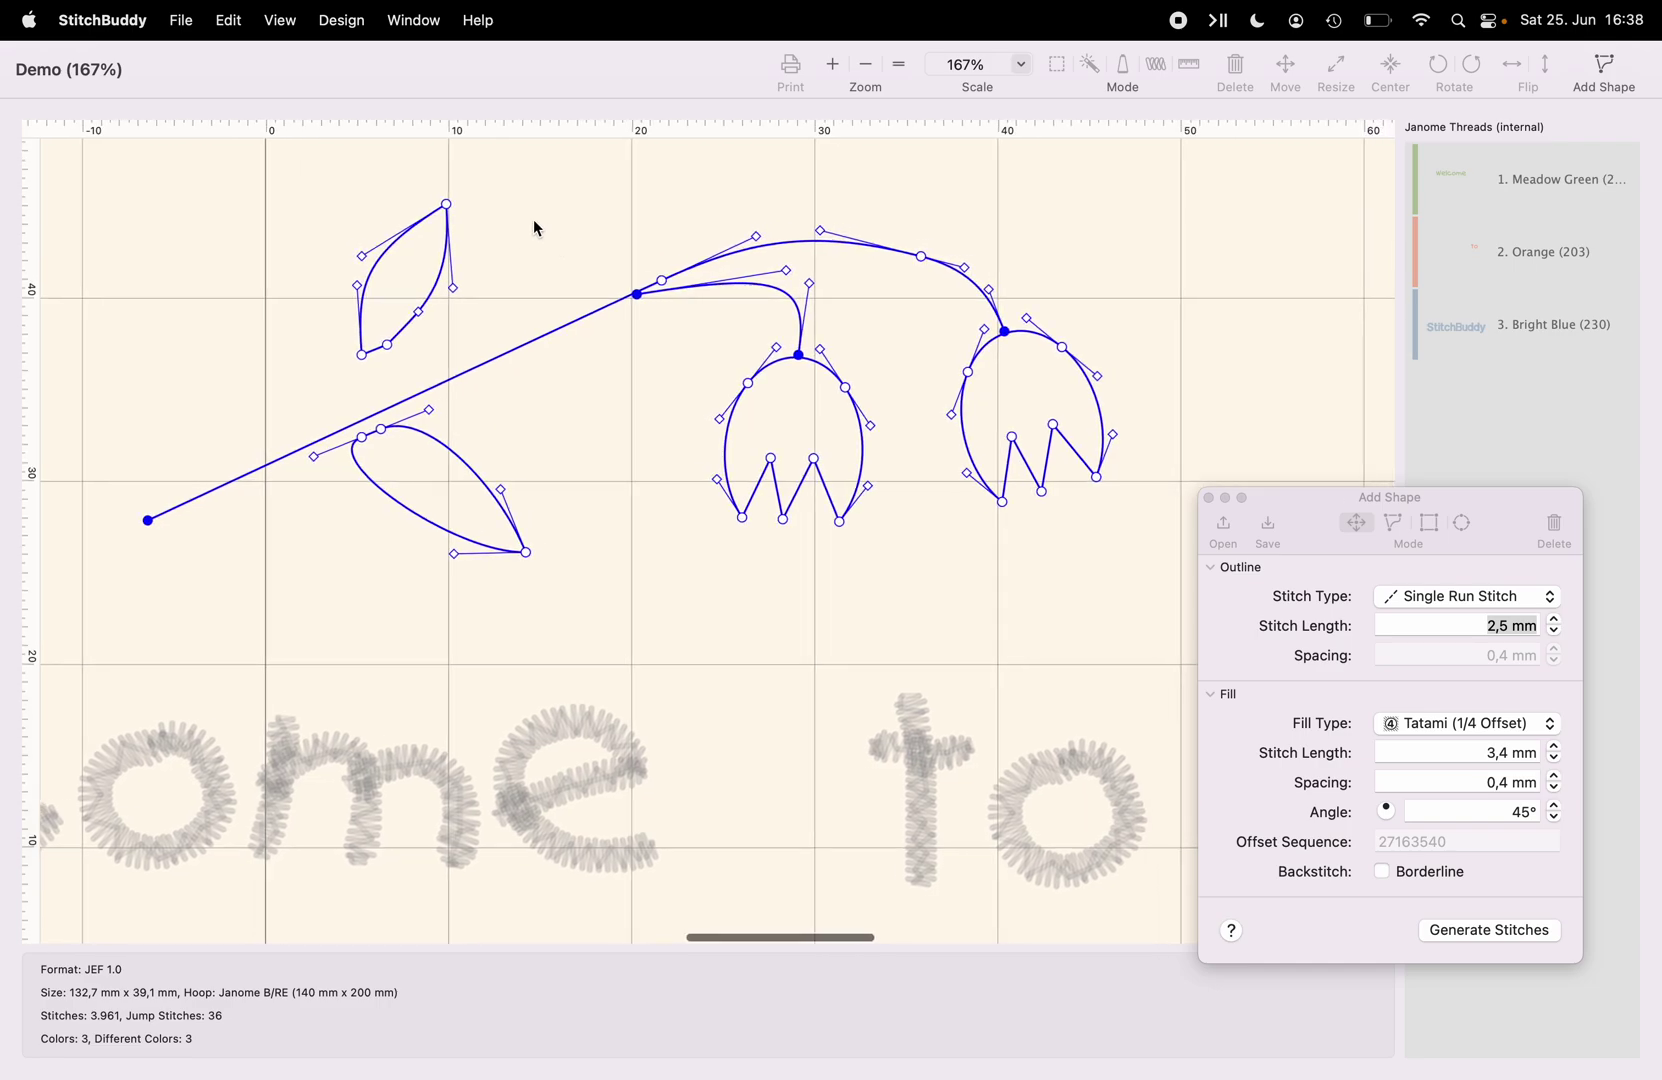
- Drag the upper leaf down onto the stem, then reshape curves and tips of both leaves
drag(391, 250, 501, 196)
drag(441, 352, 516, 283)
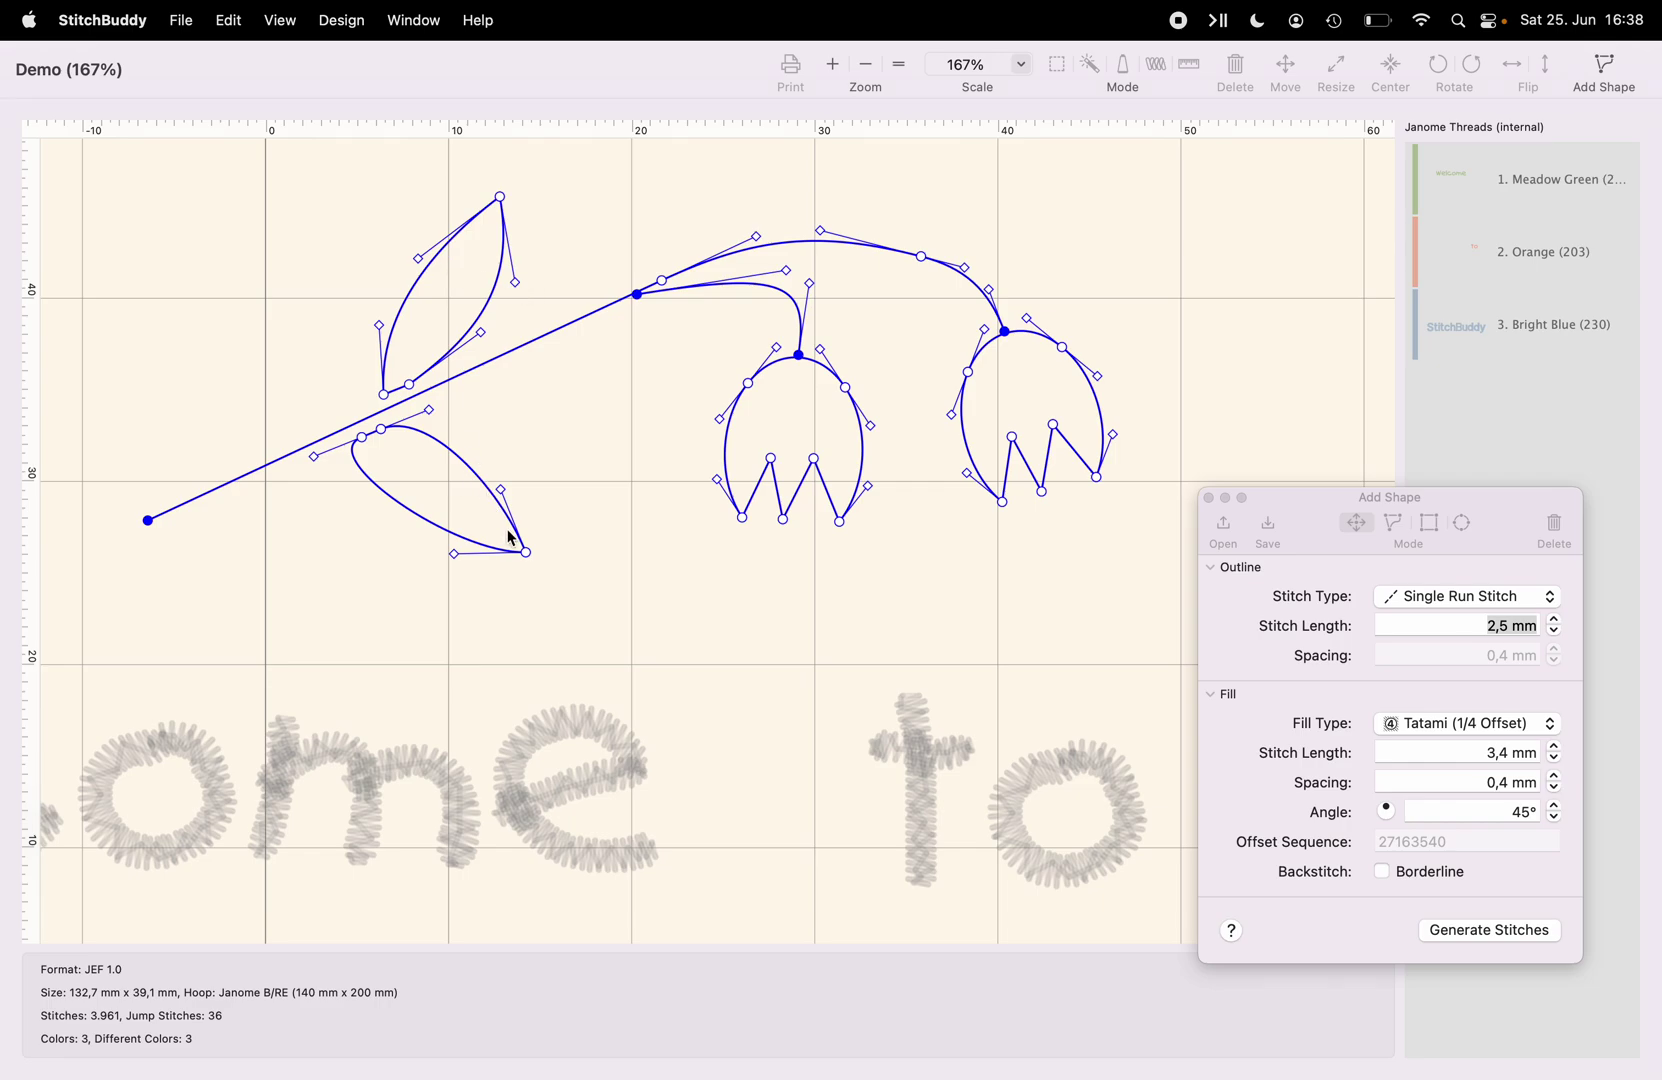
drag(526, 552, 549, 566)
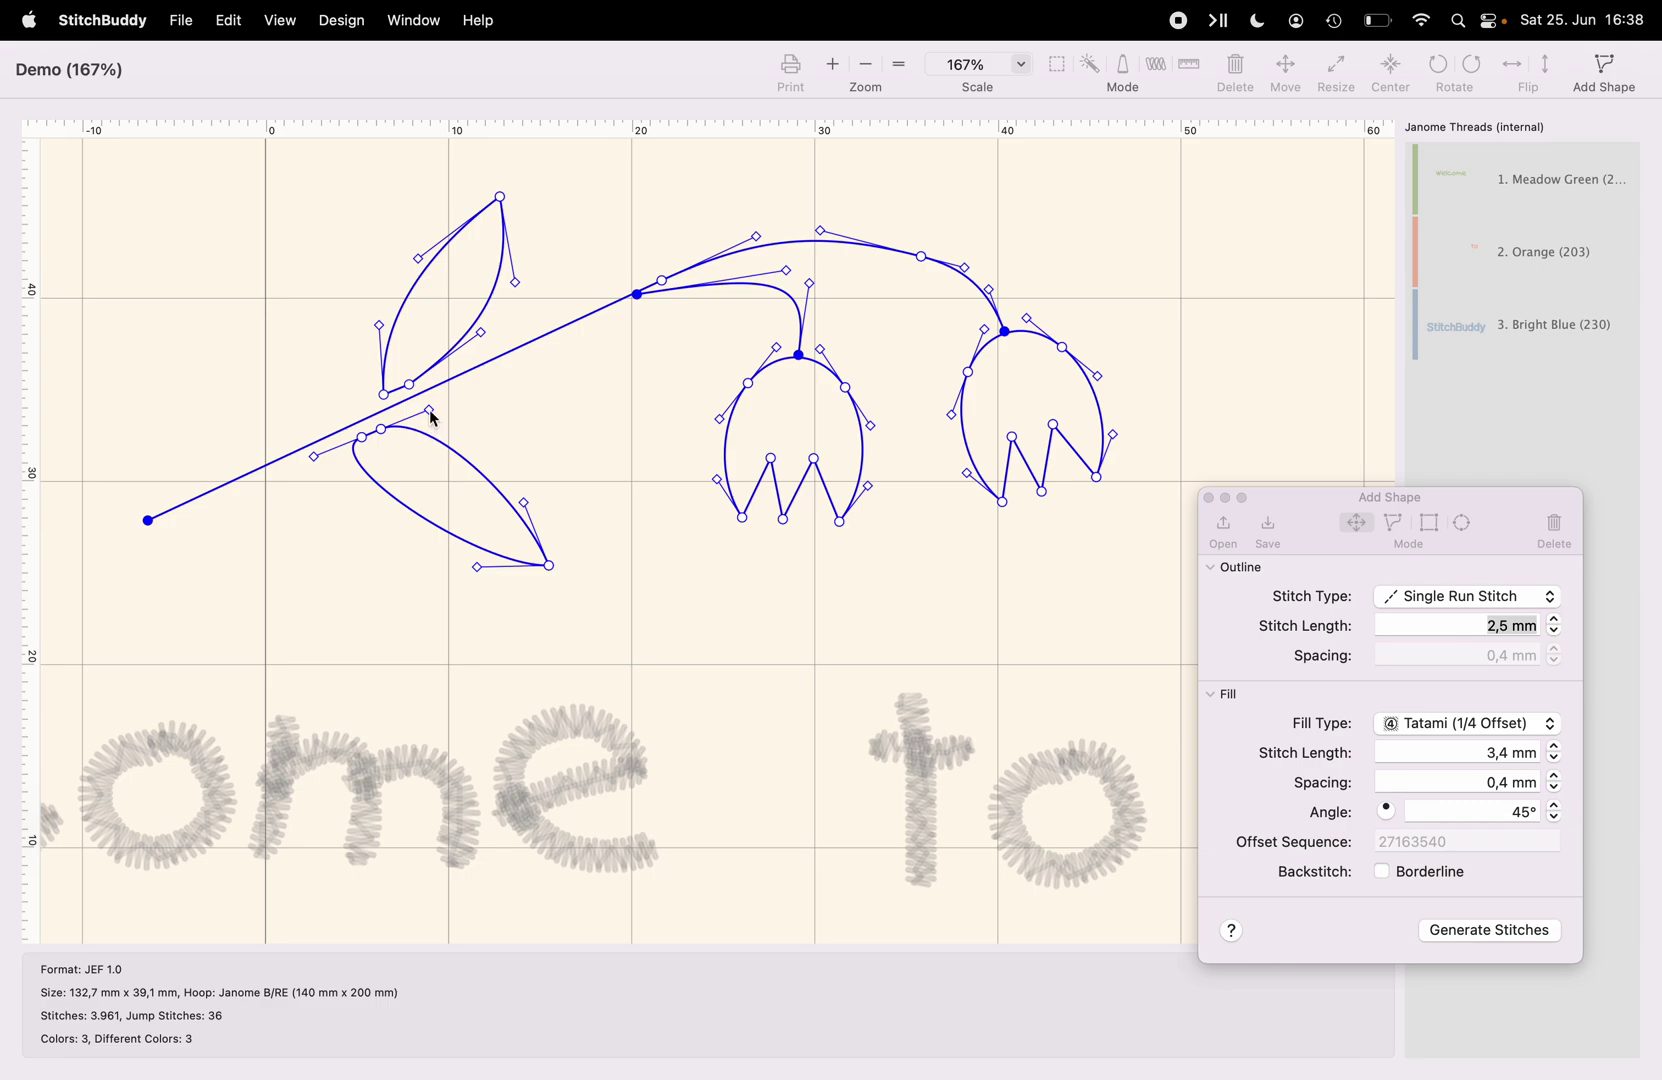
drag(431, 412, 497, 396)
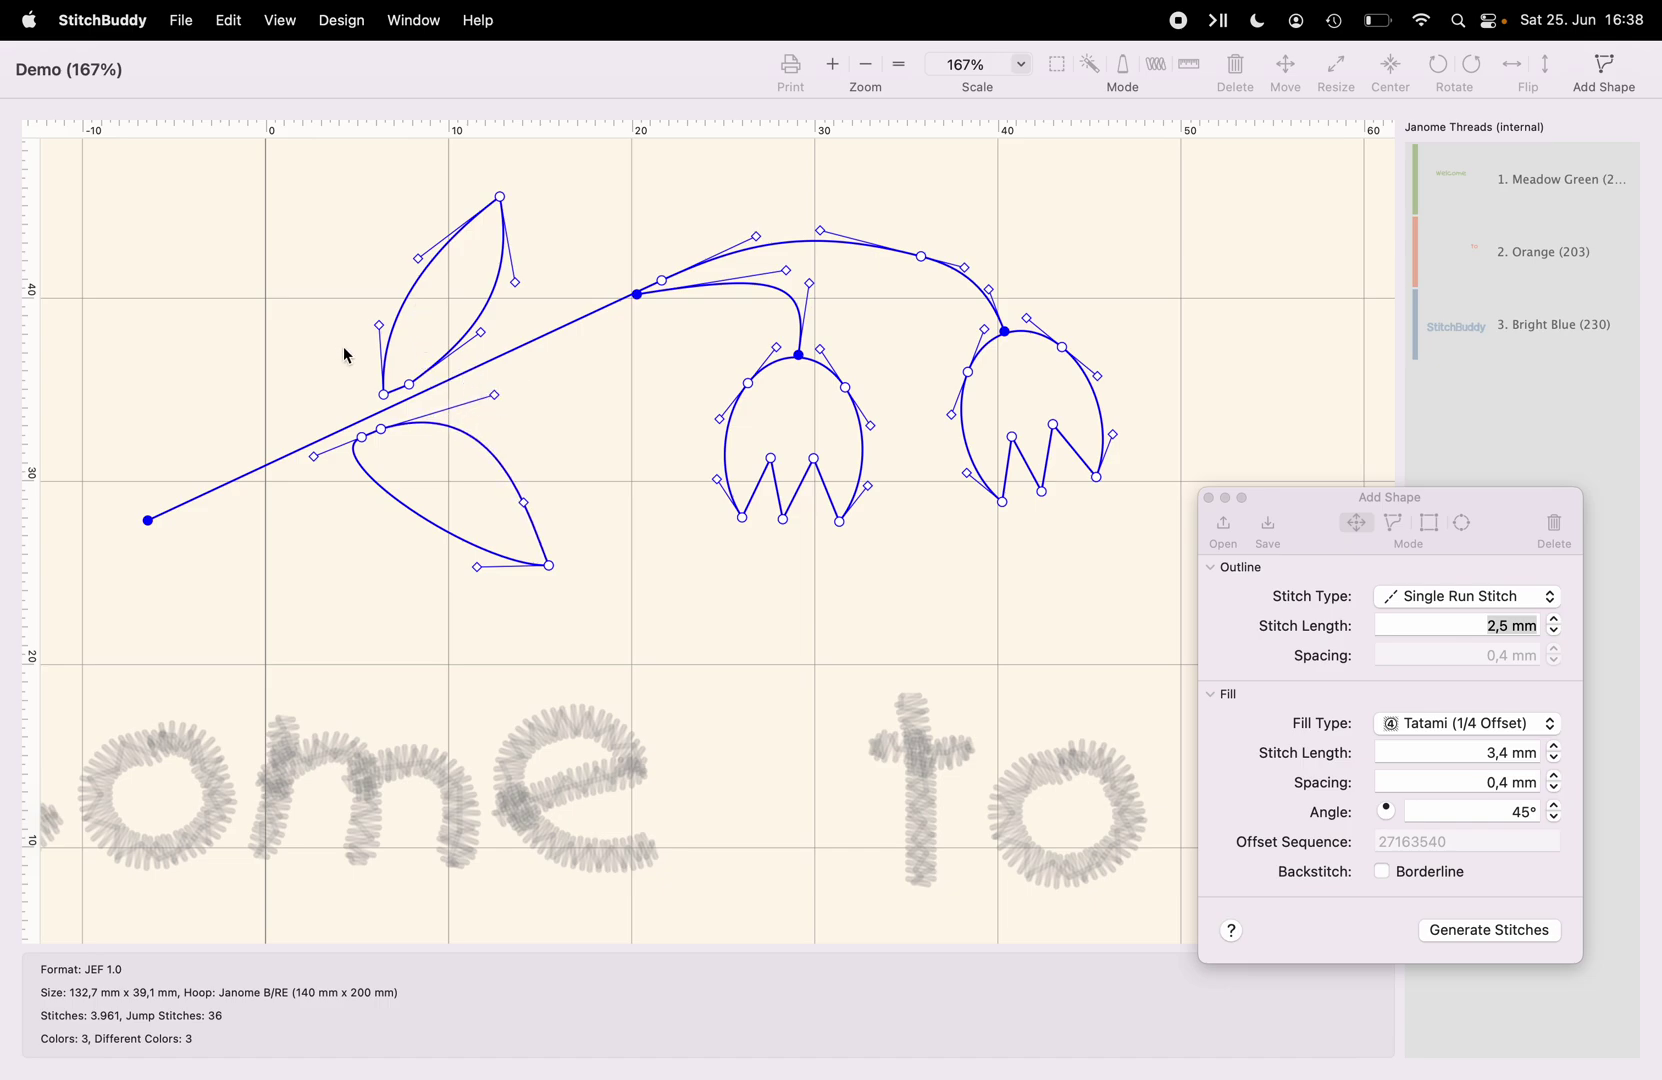
drag(383, 333, 348, 295)
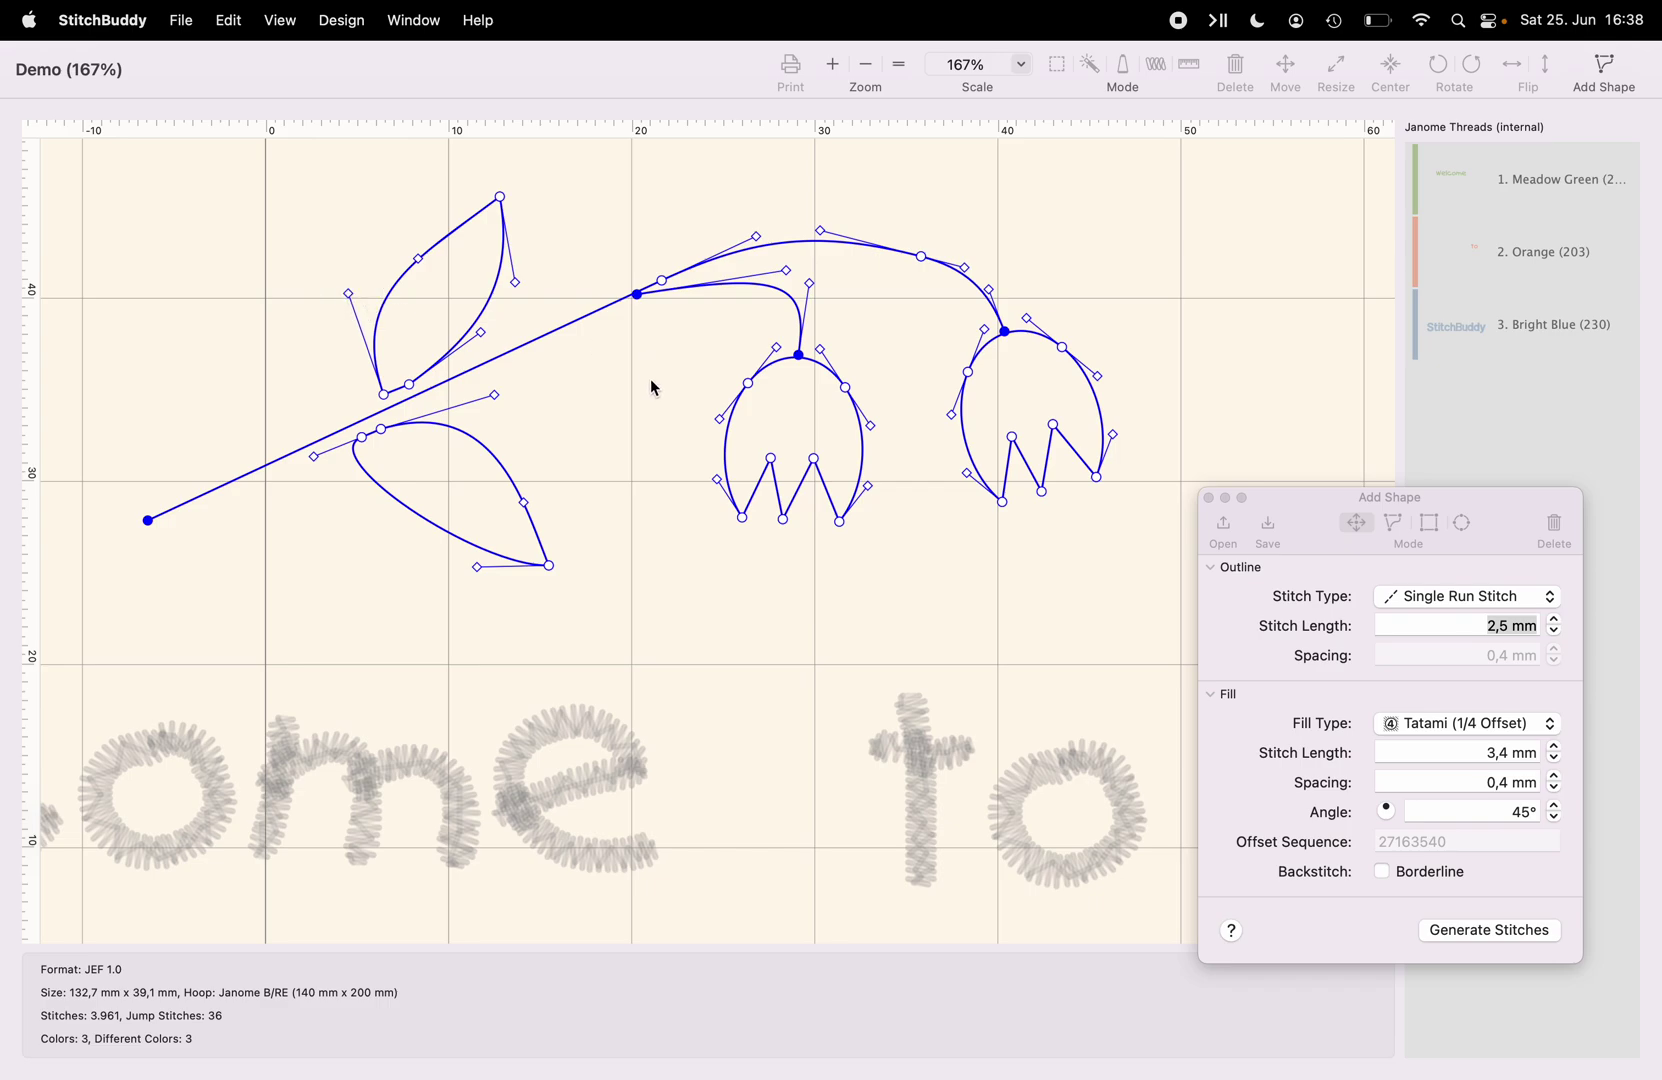
scroll(645, 395, right, 3)
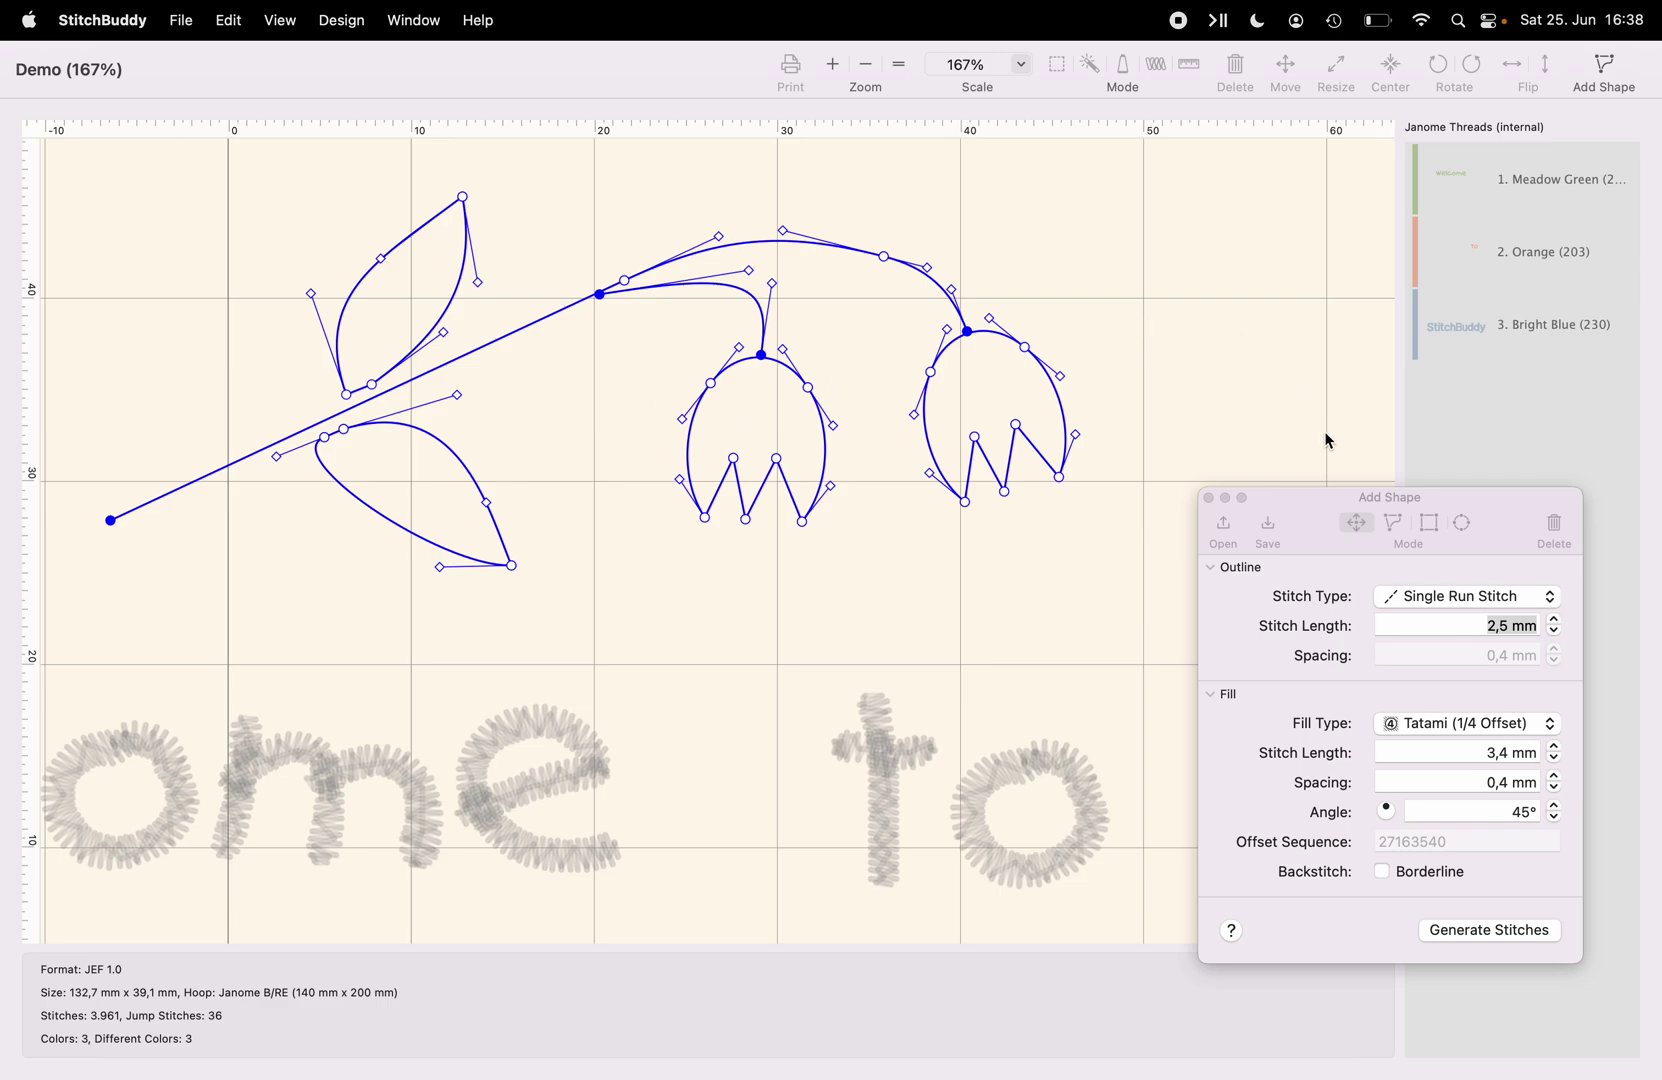
- Save the outline from the Add Shape panel as 'Flower' in the Desktop folder
click(1288, 508)
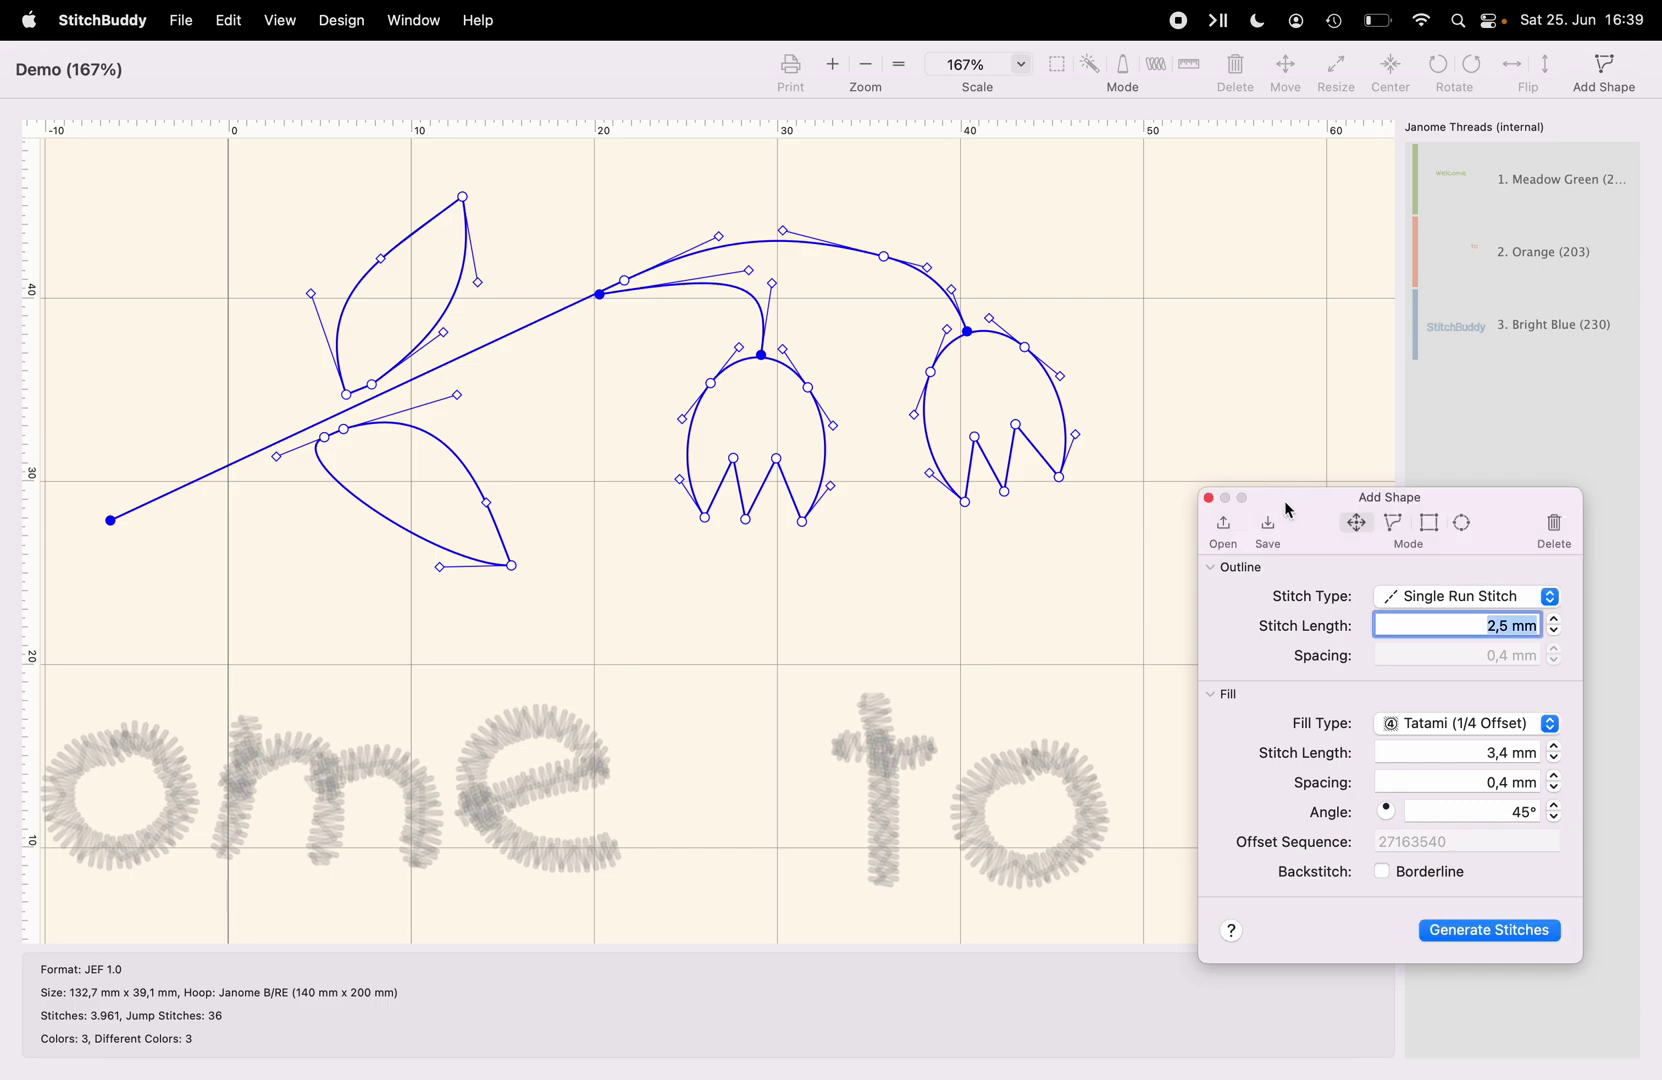
click(1270, 530)
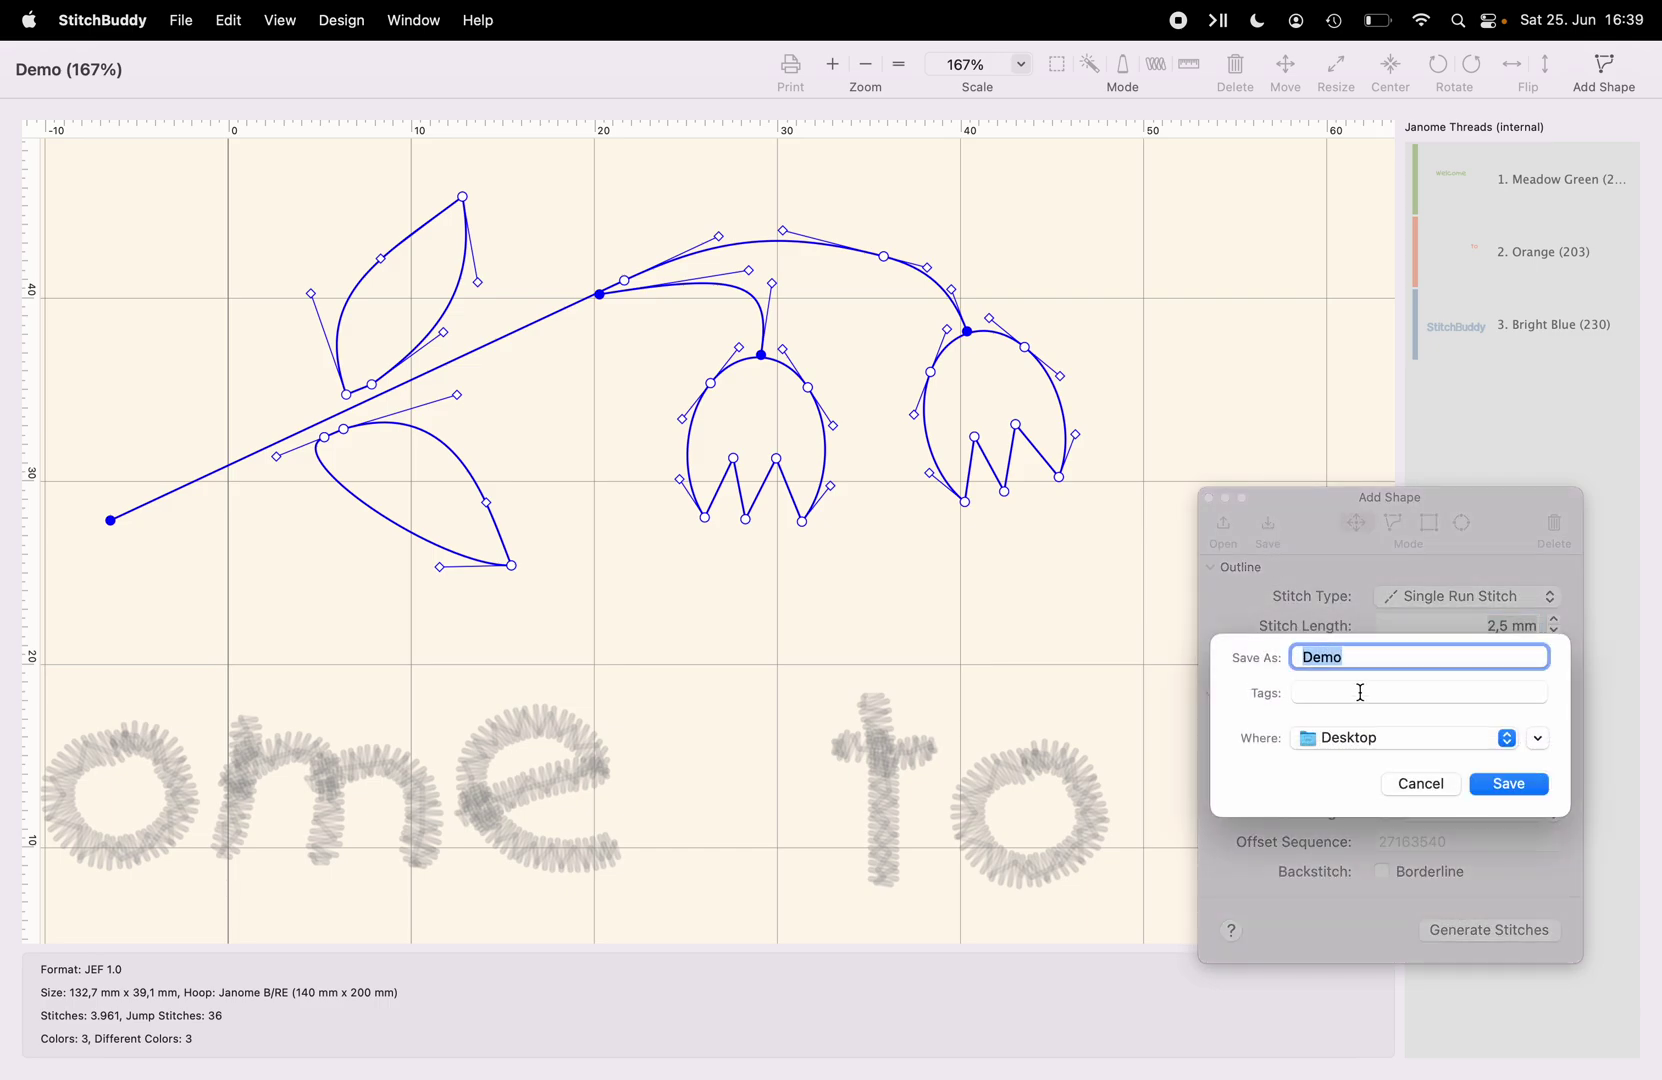
text(Flower)
click(1512, 785)
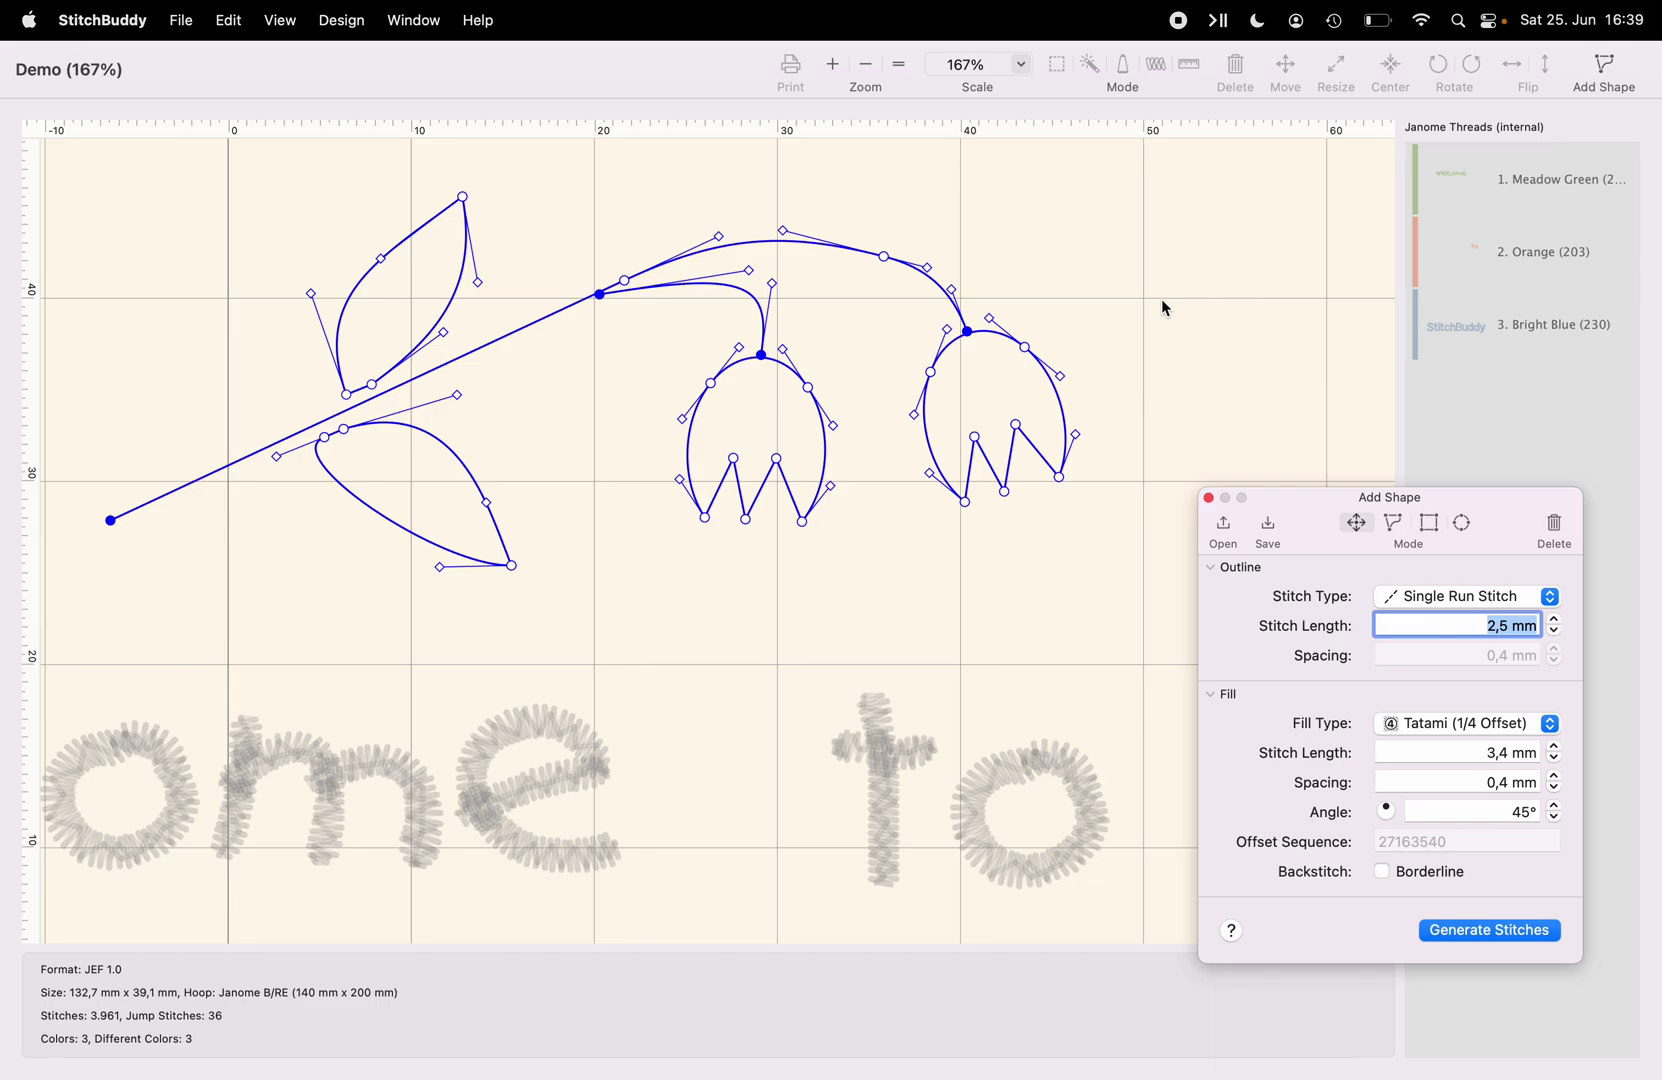
scroll(1163, 301, right, 3)
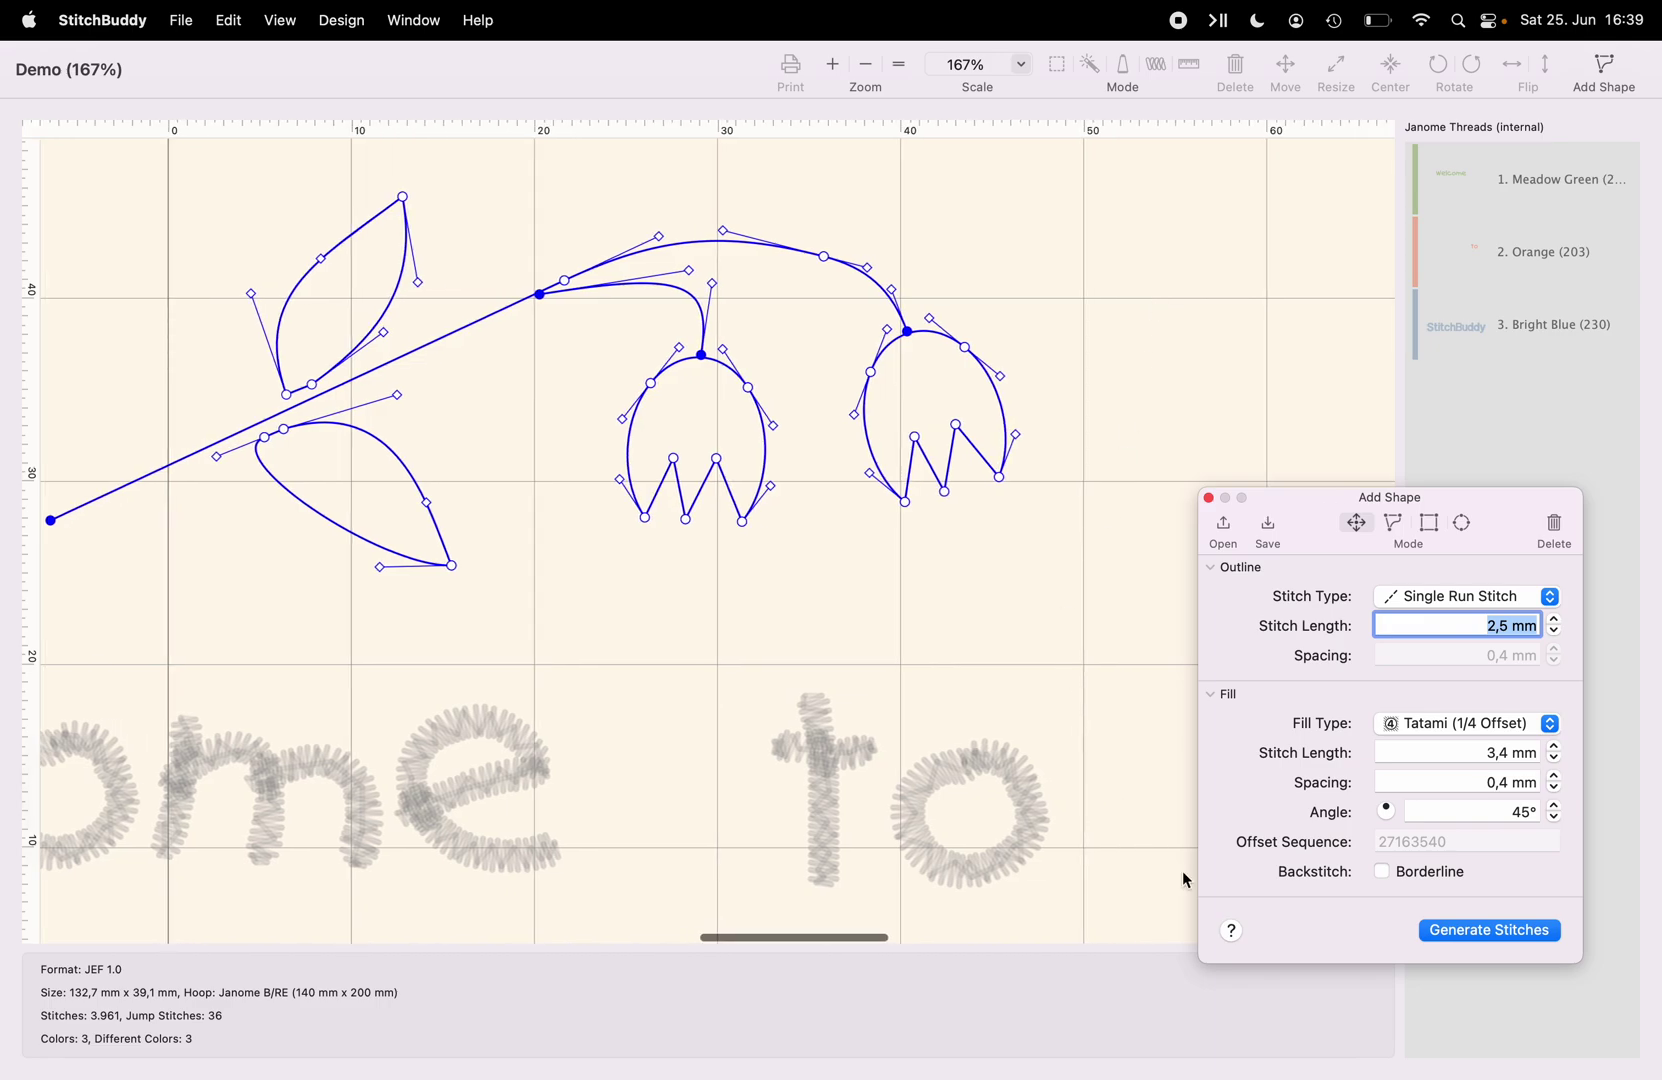
- Open the 'Define shapes' help topic from the Add Shape panel and scroll through it
click(1232, 934)
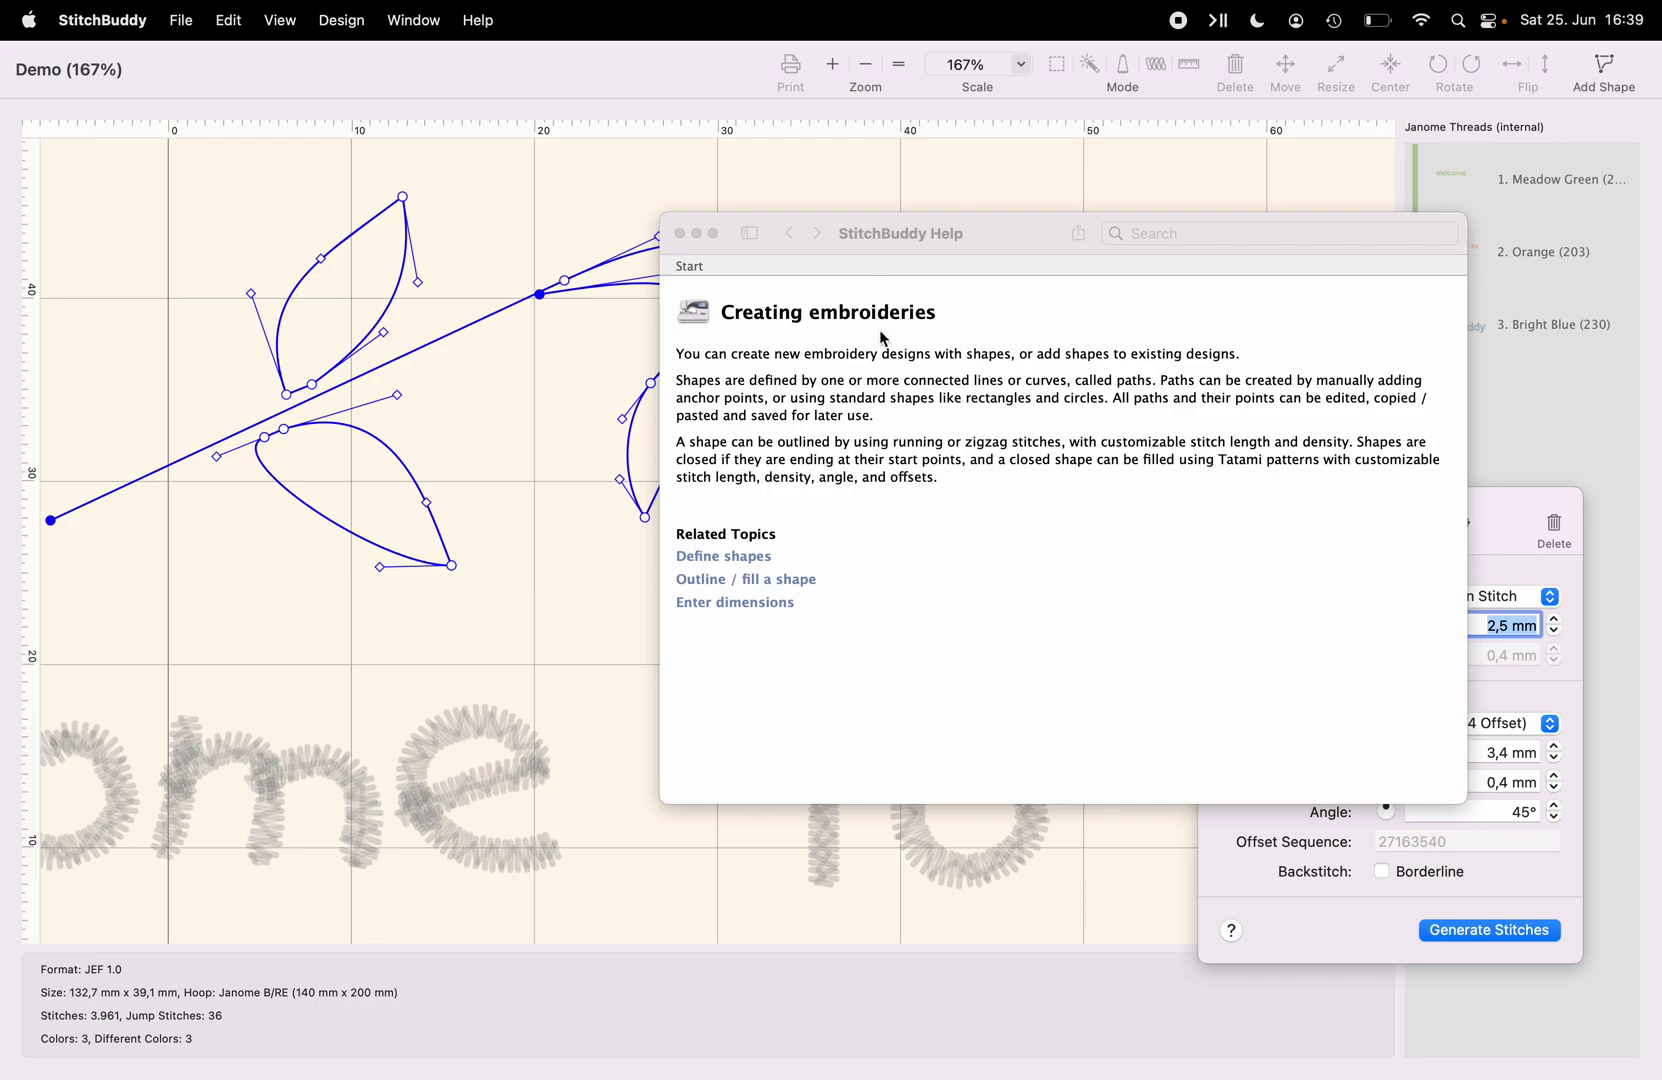
click(747, 570)
click(747, 557)
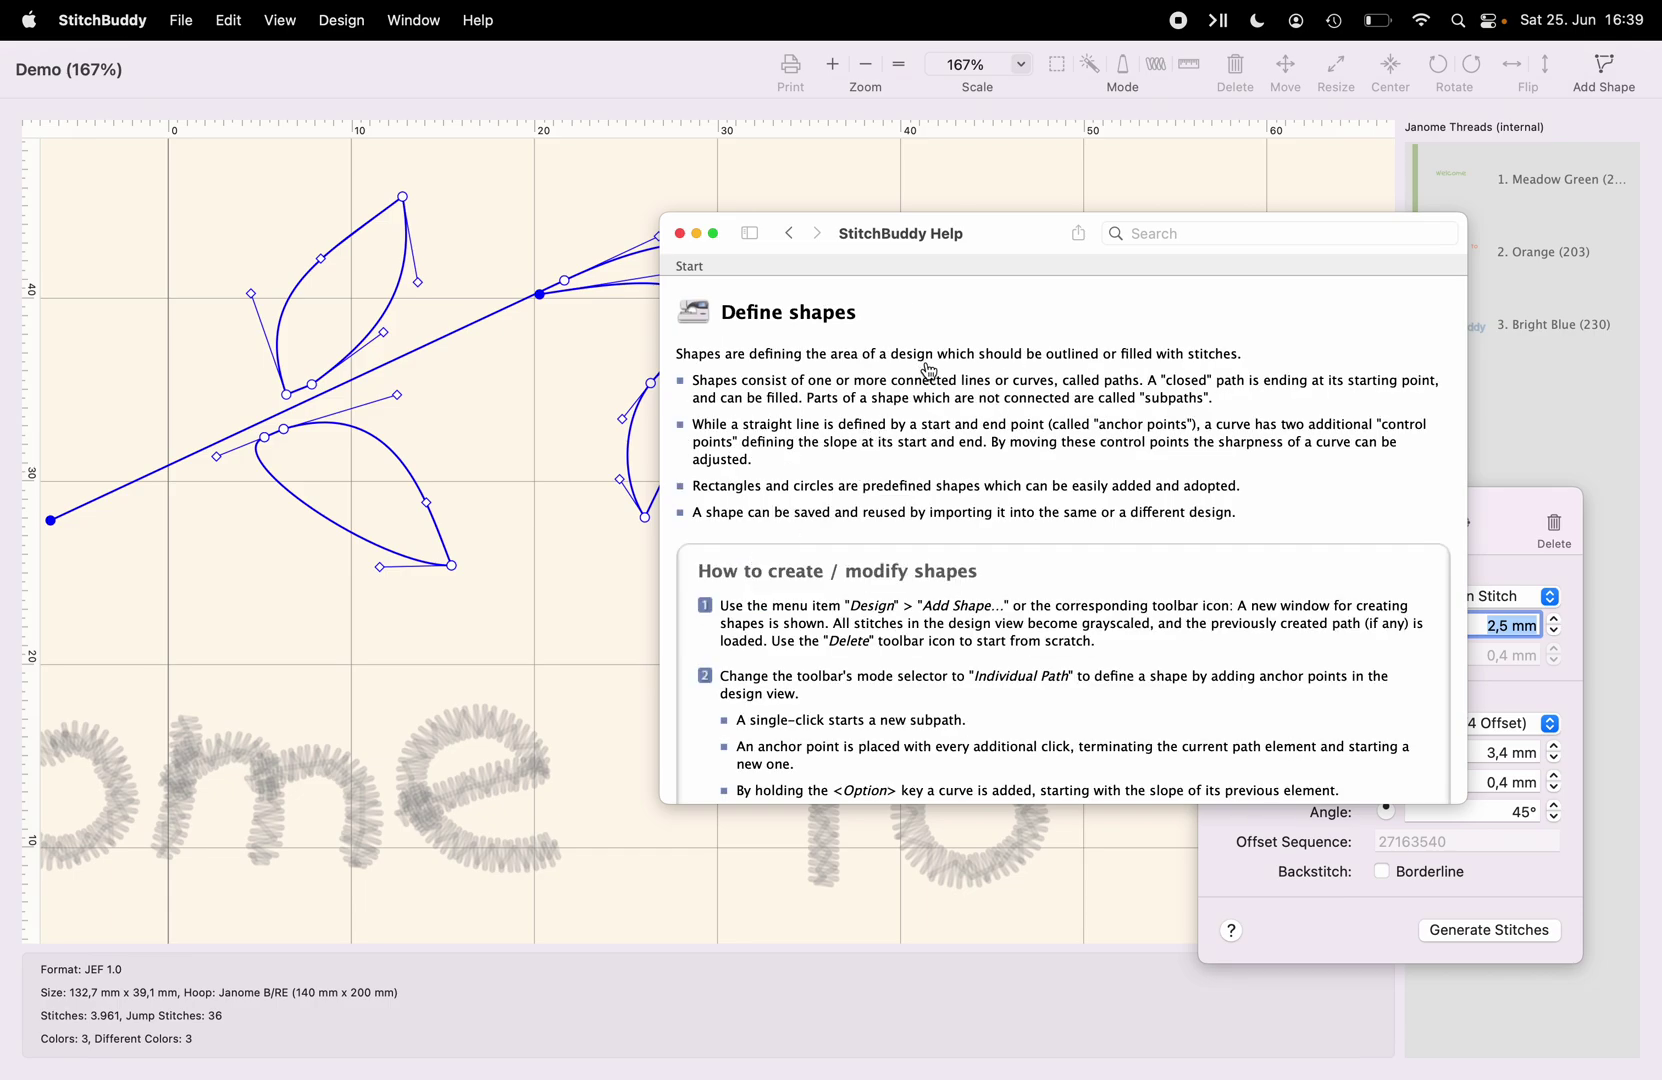
scroll(929, 370, down, 5)
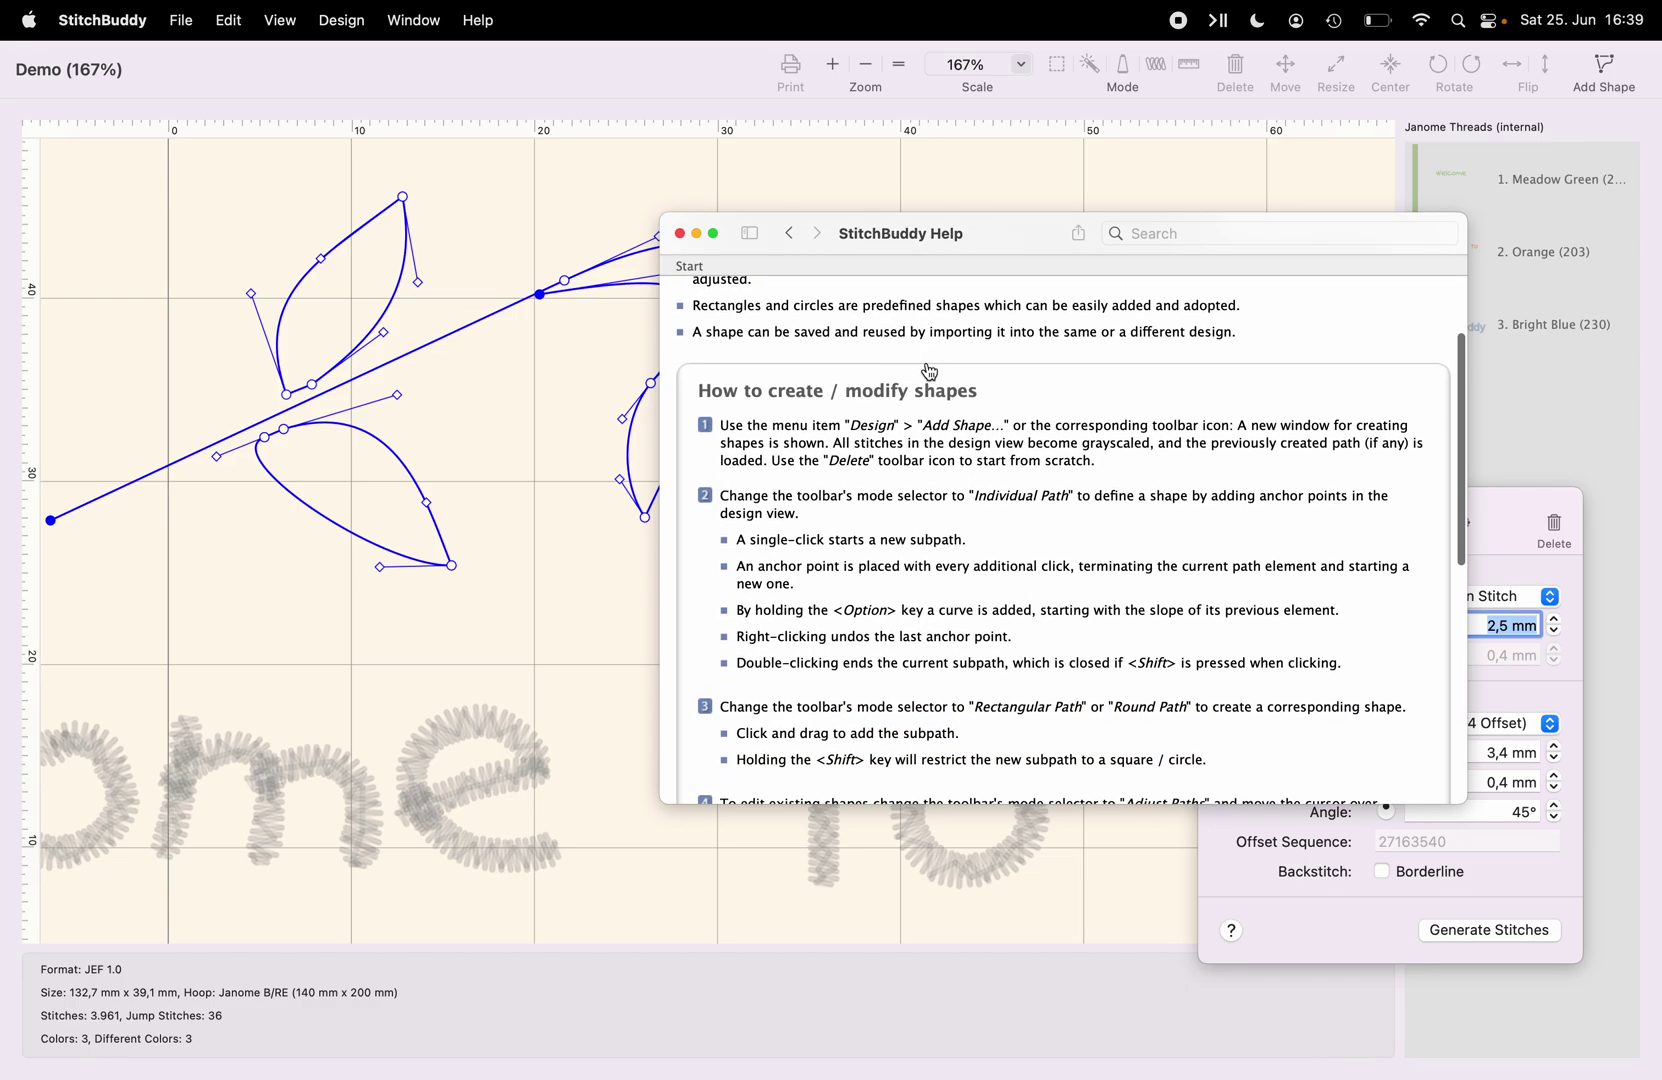
scroll(933, 372, down, 5)
scroll(939, 372, down, 3)
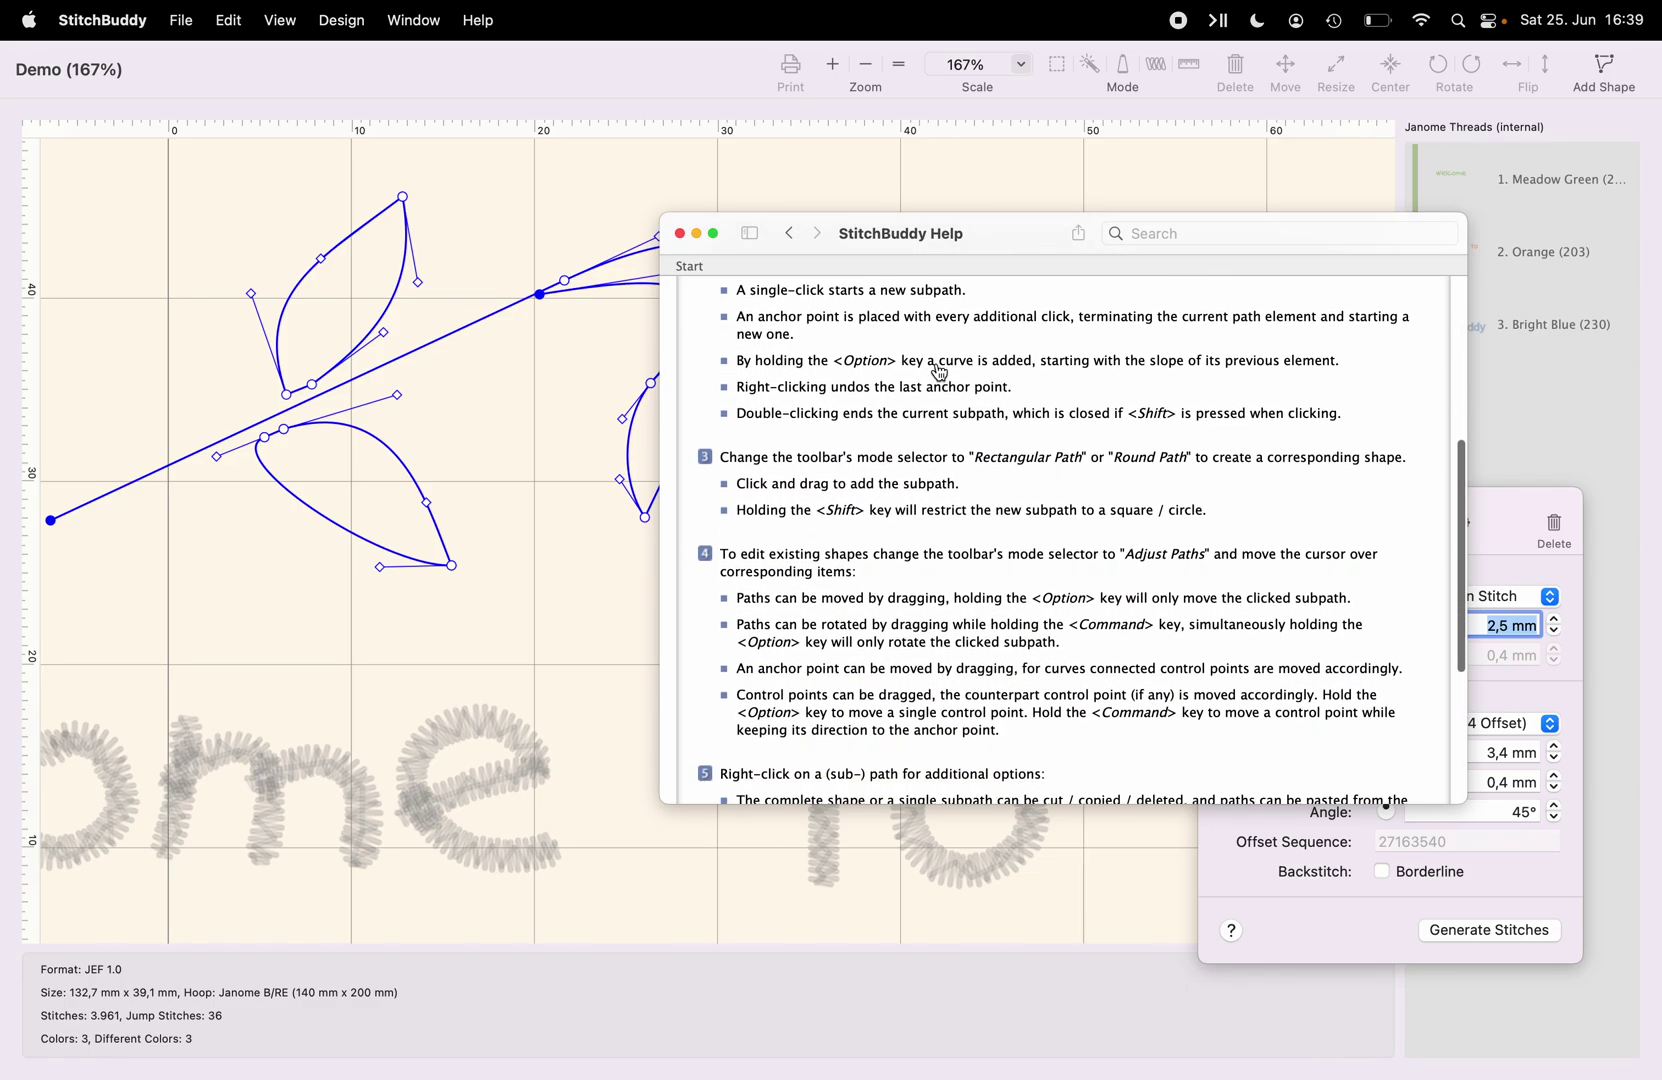
scroll(939, 372, down, 5)
scroll(939, 372, down, 2)
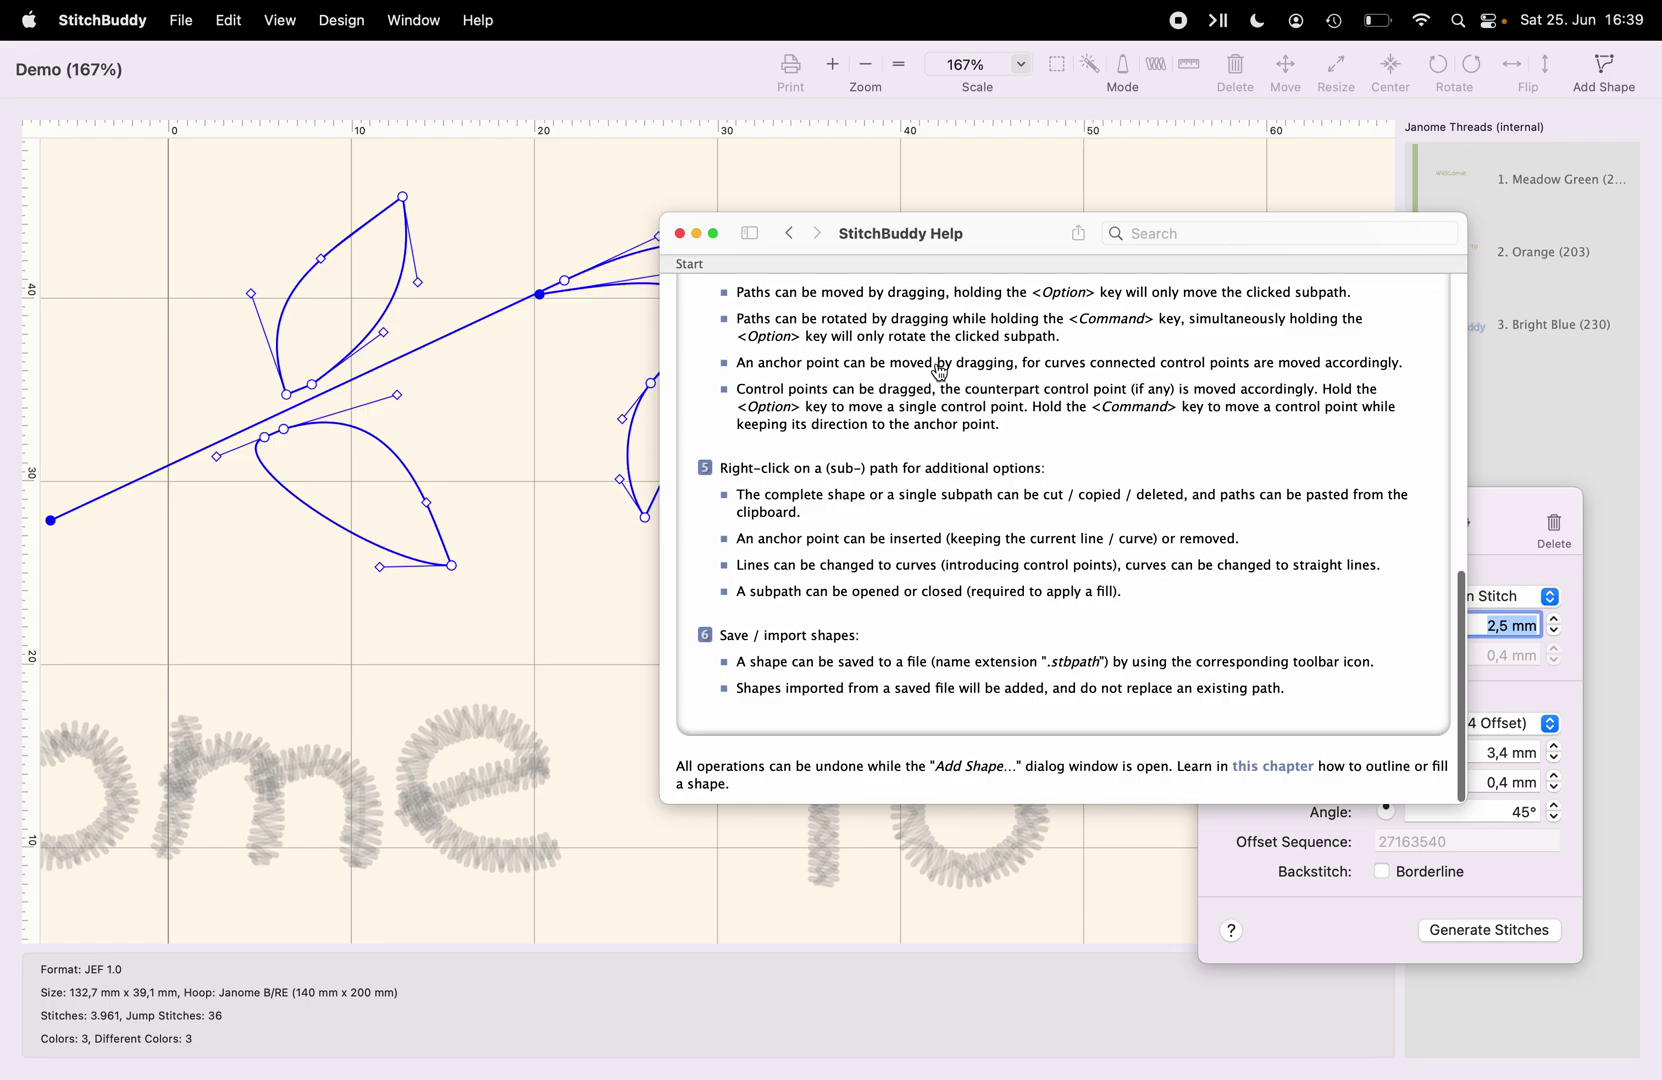